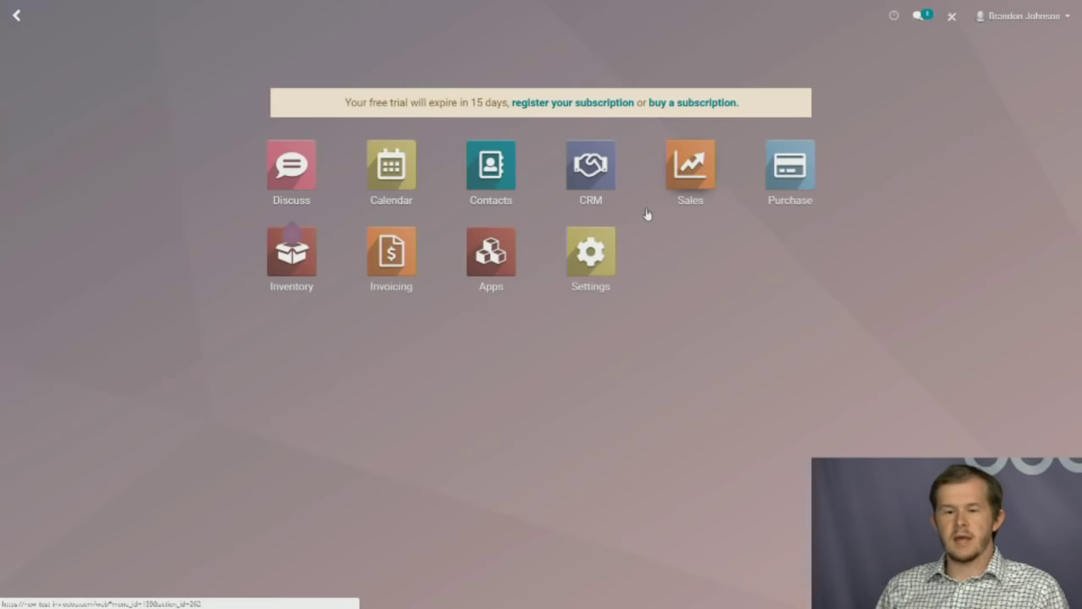
Open the Sales app and create a new blank quotation.
click(681, 177)
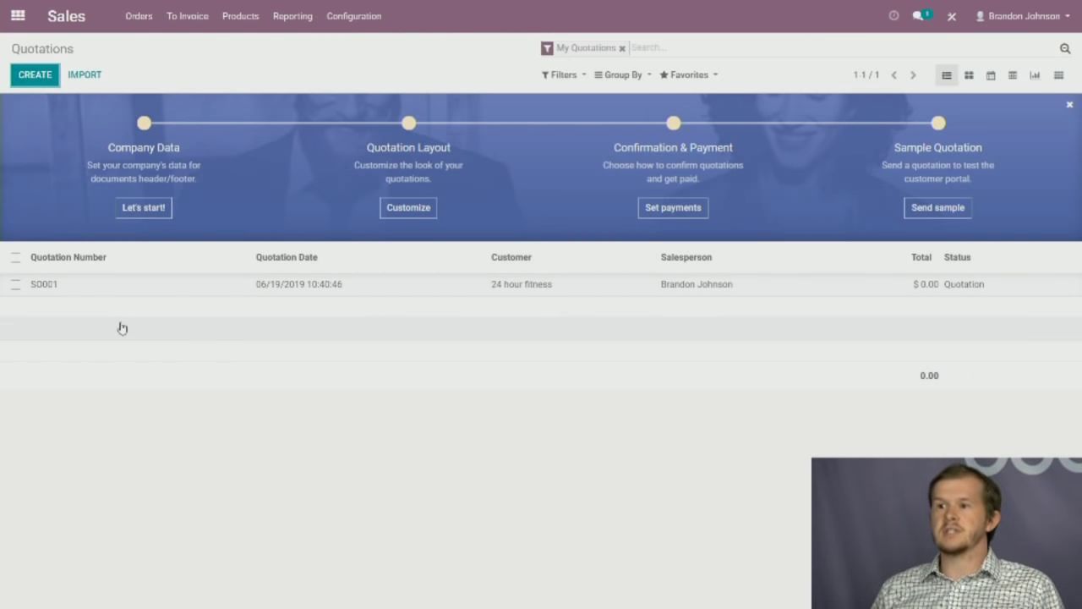
key(Return)
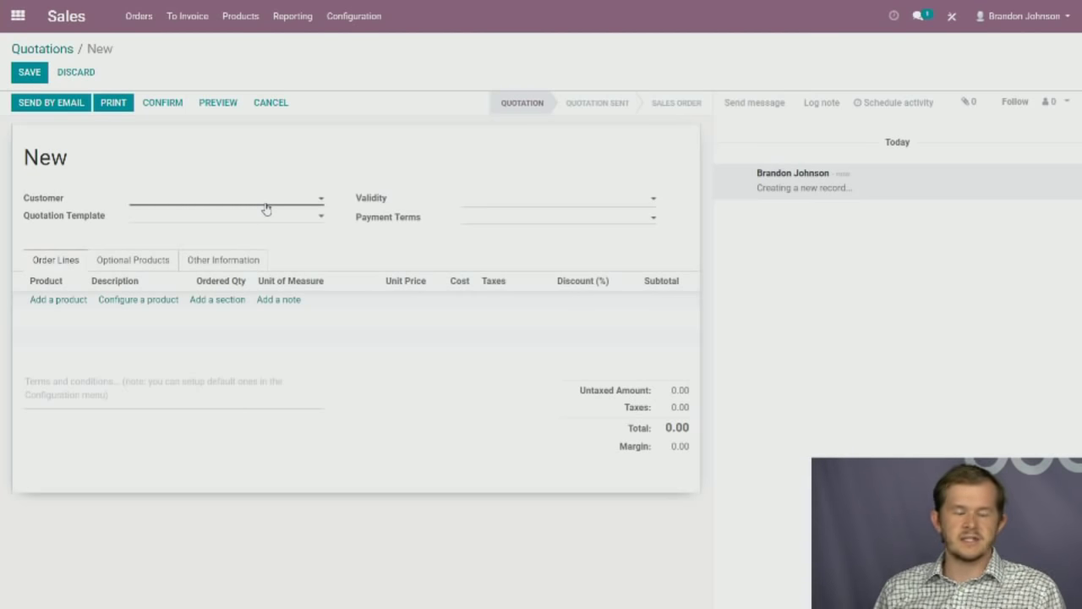
Set the customer to 24 hour fitness and save the quotation as SO002.
click(229, 200)
click(197, 219)
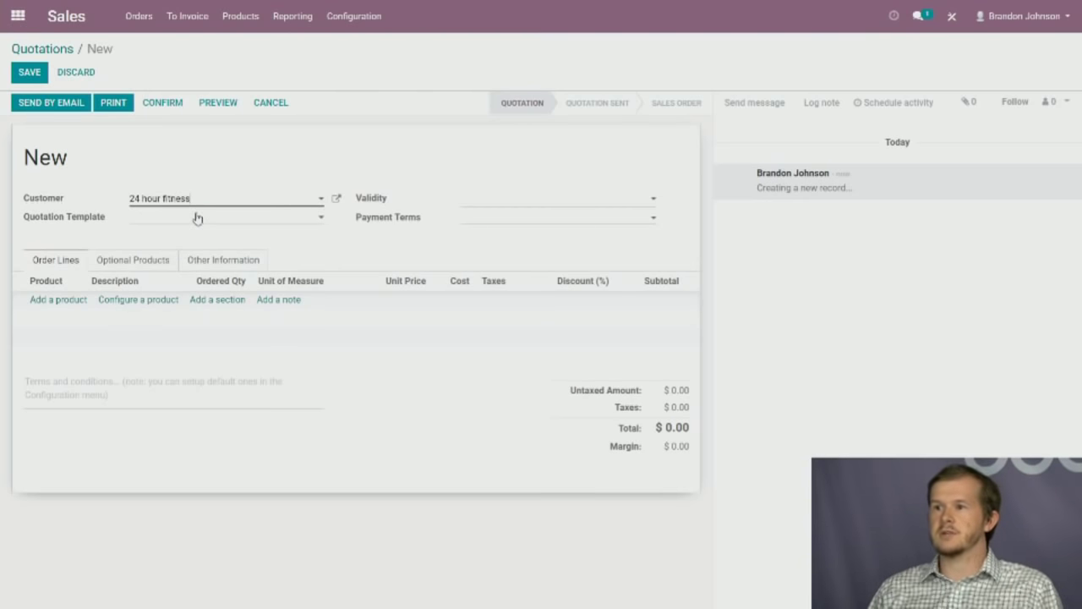
click(30, 72)
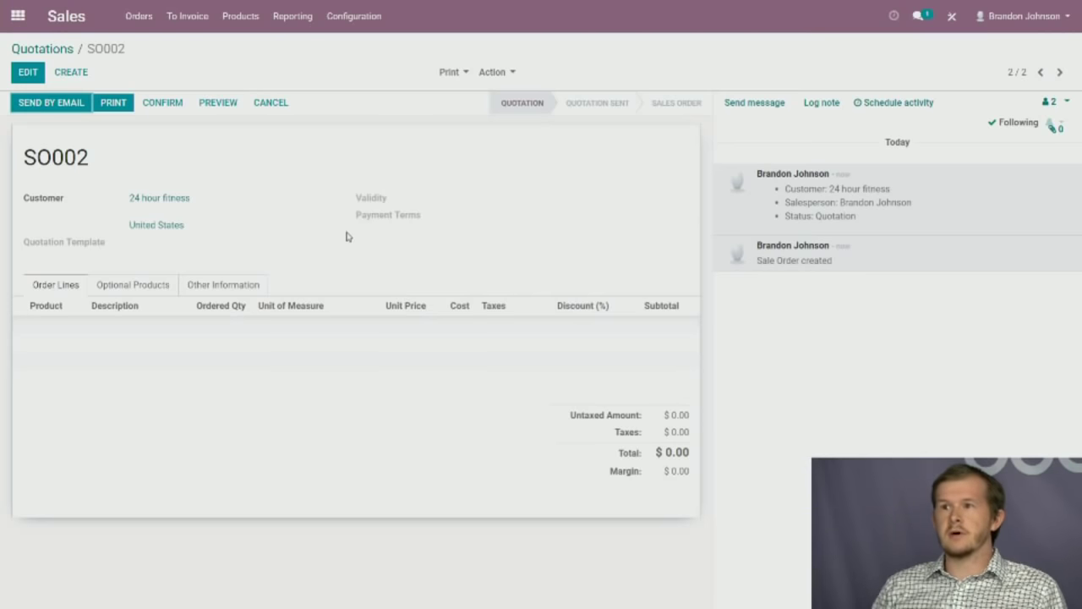
Edit SO002 and add a new order line, listing its product choices.
click(30, 73)
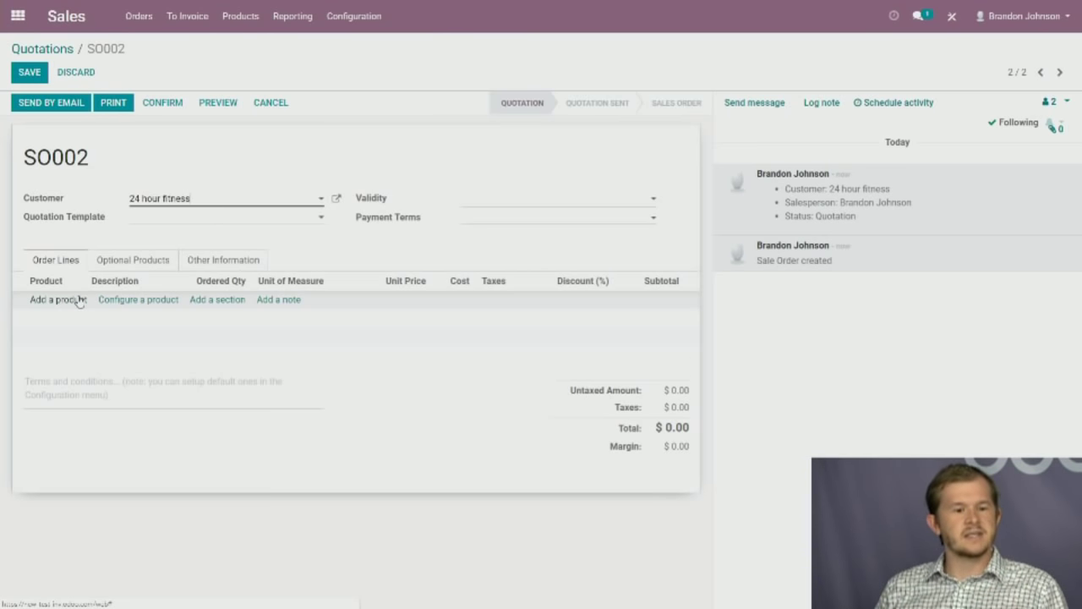
click(70, 305)
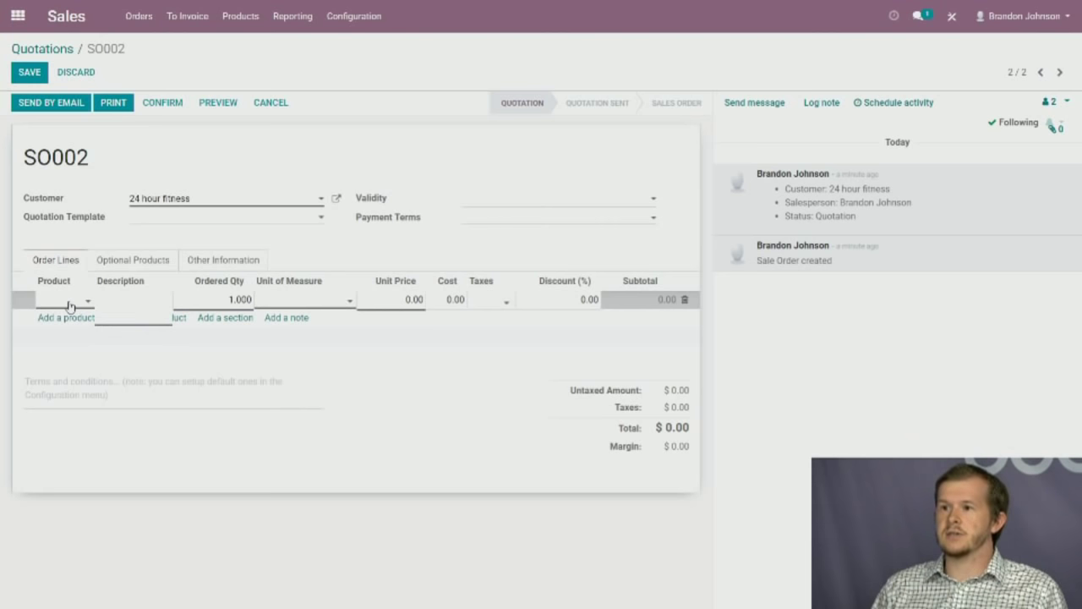
click(70, 305)
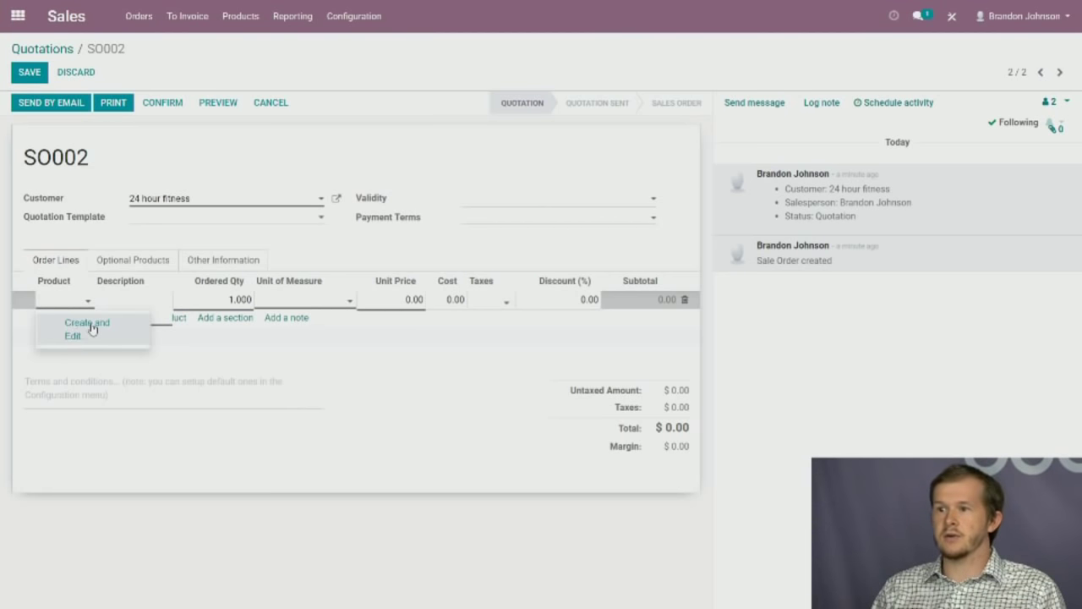
Create a new product named Treadmill and choose Storable Product as its type.
click(92, 328)
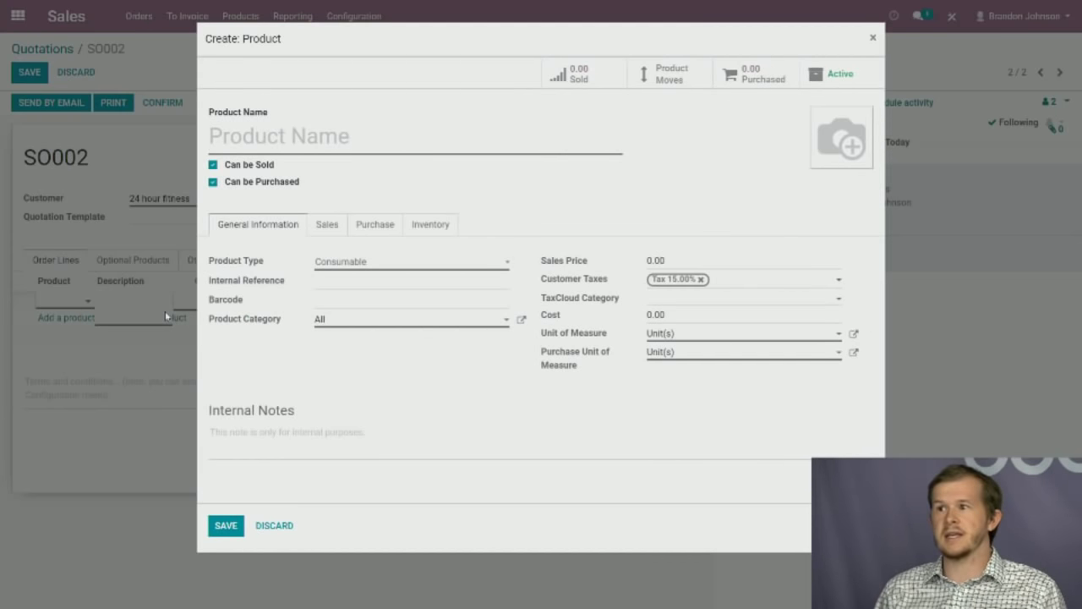
text(Tre)
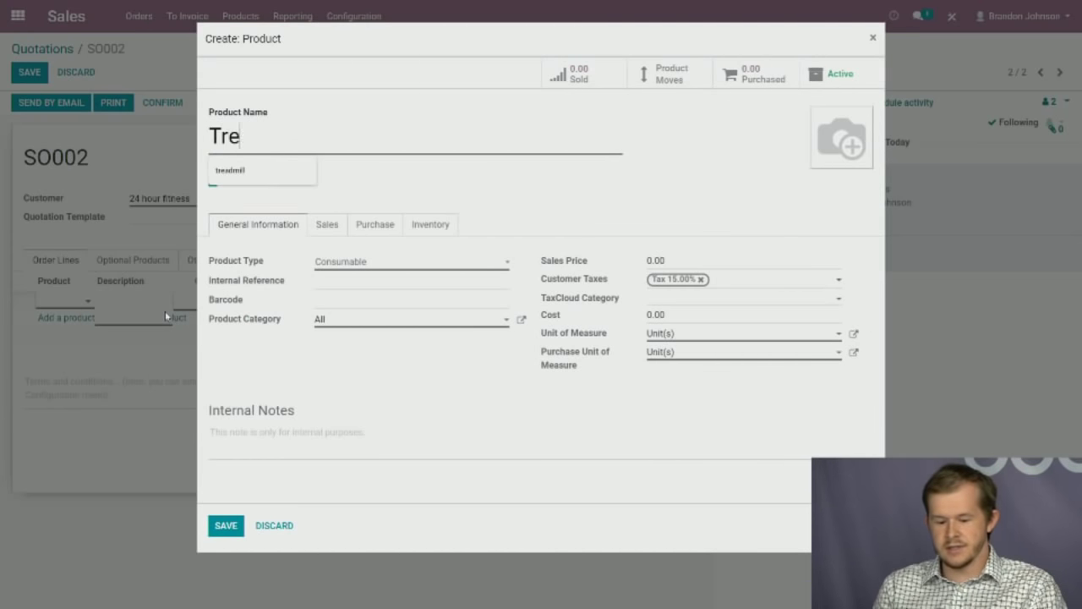
text(admill)
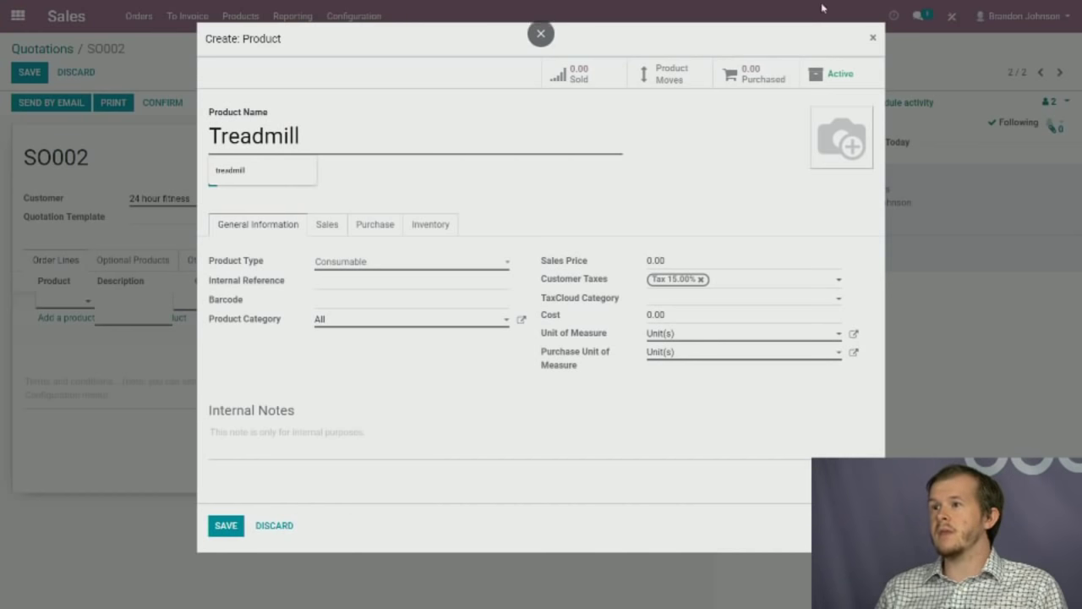
click(548, 218)
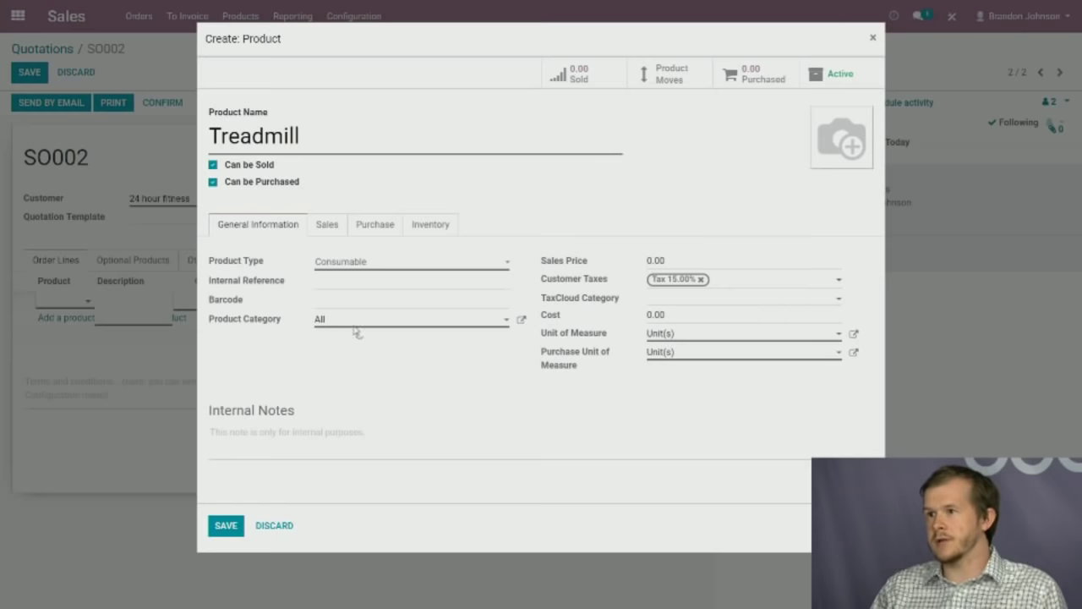
click(362, 262)
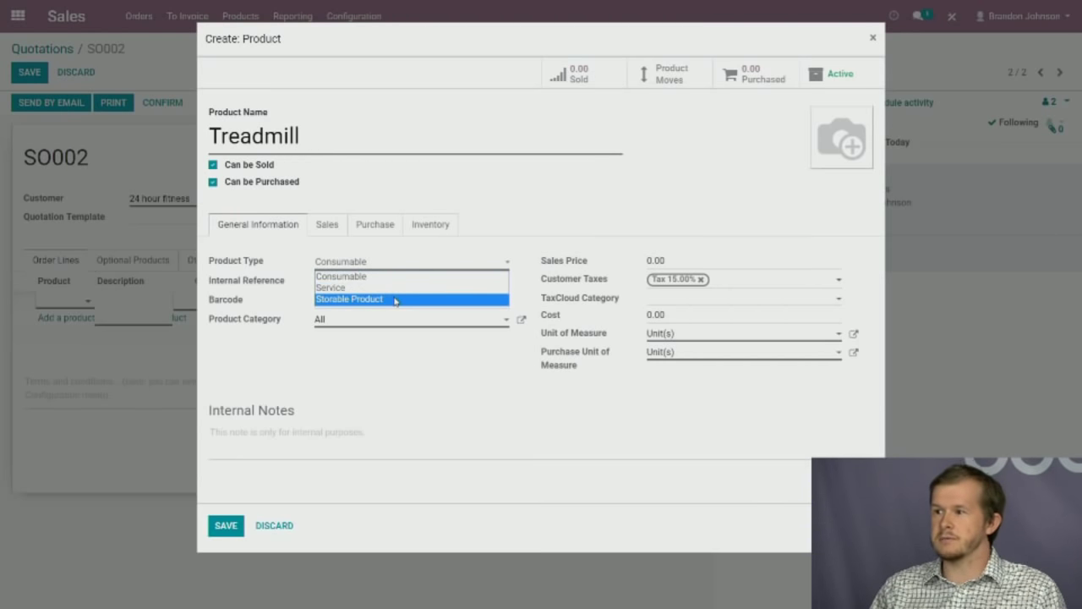
click(395, 299)
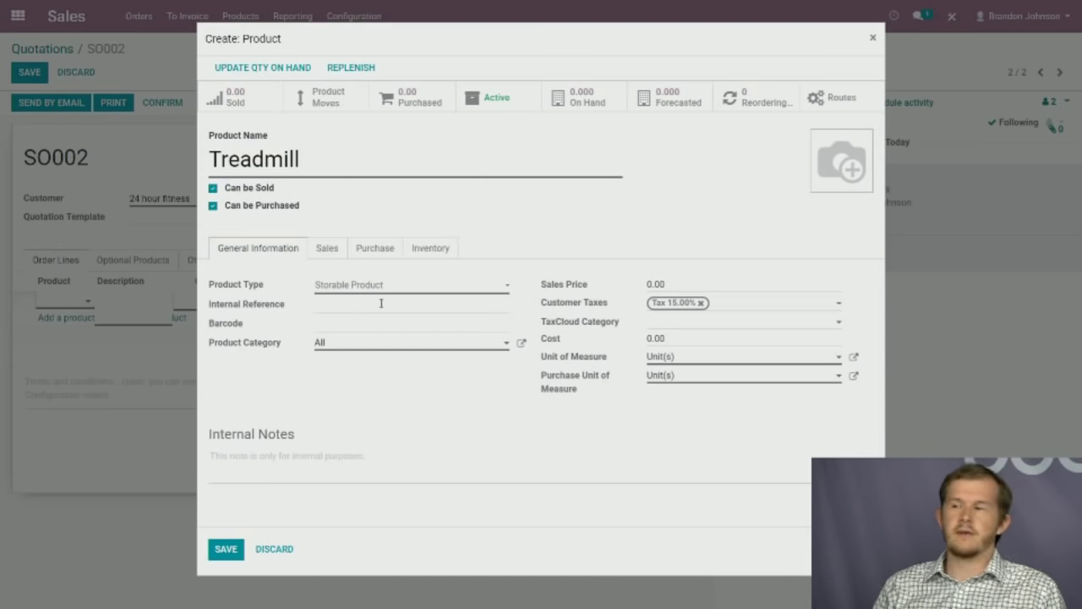
Keep Treadmill as Storable Product, with sales price 1500 and cost 500.
click(384, 284)
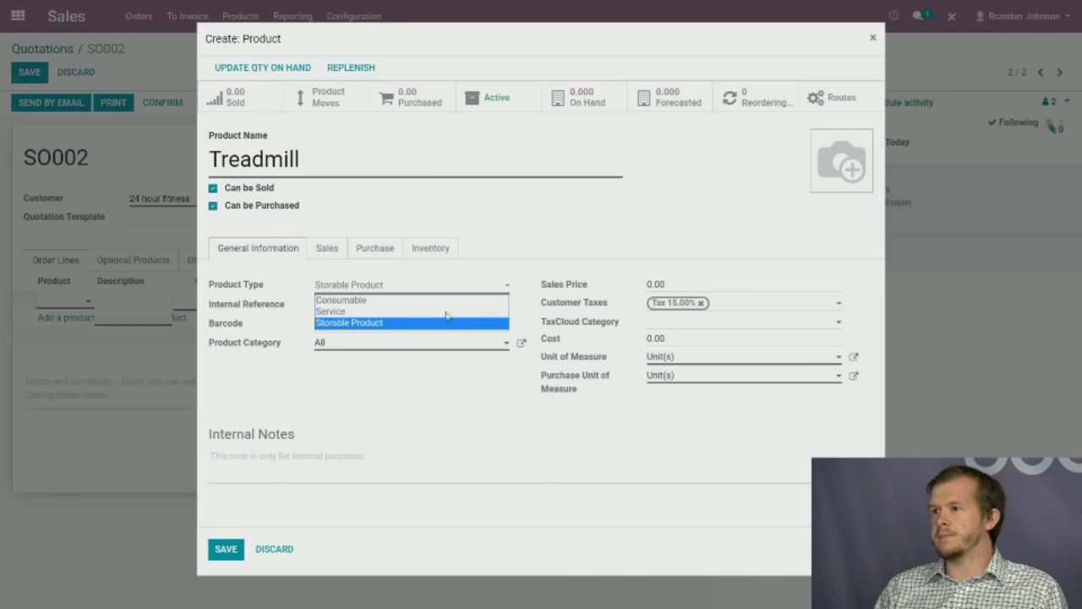
click(411, 322)
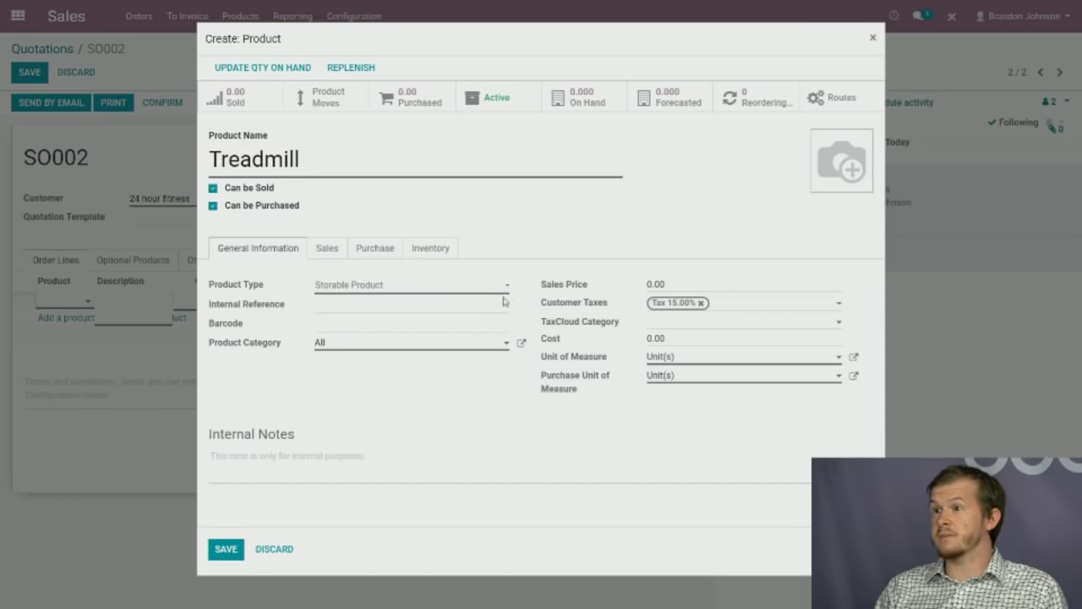
click(717, 288)
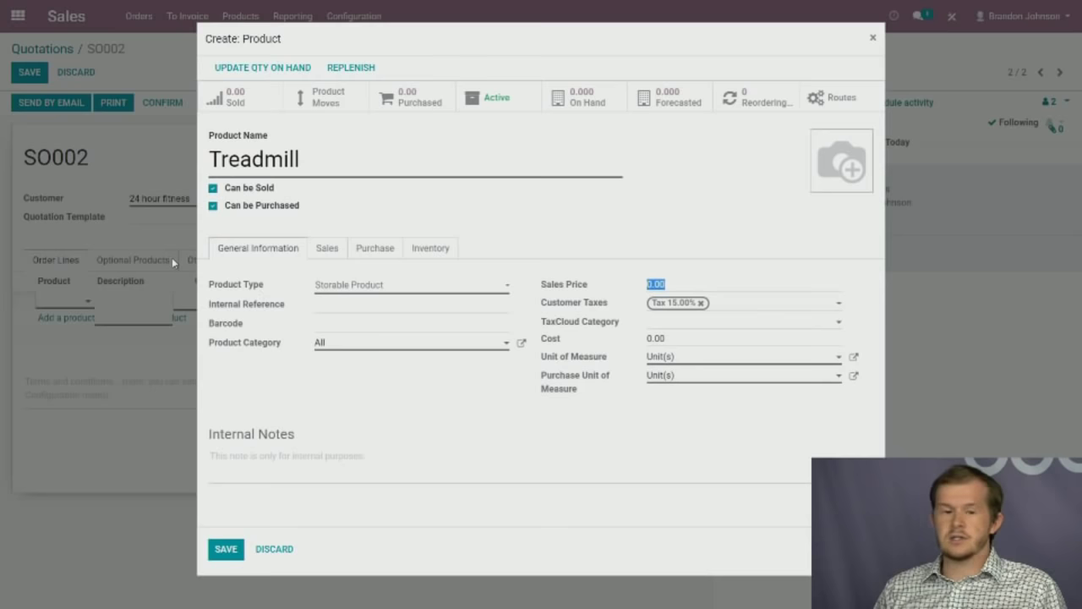
key(End)
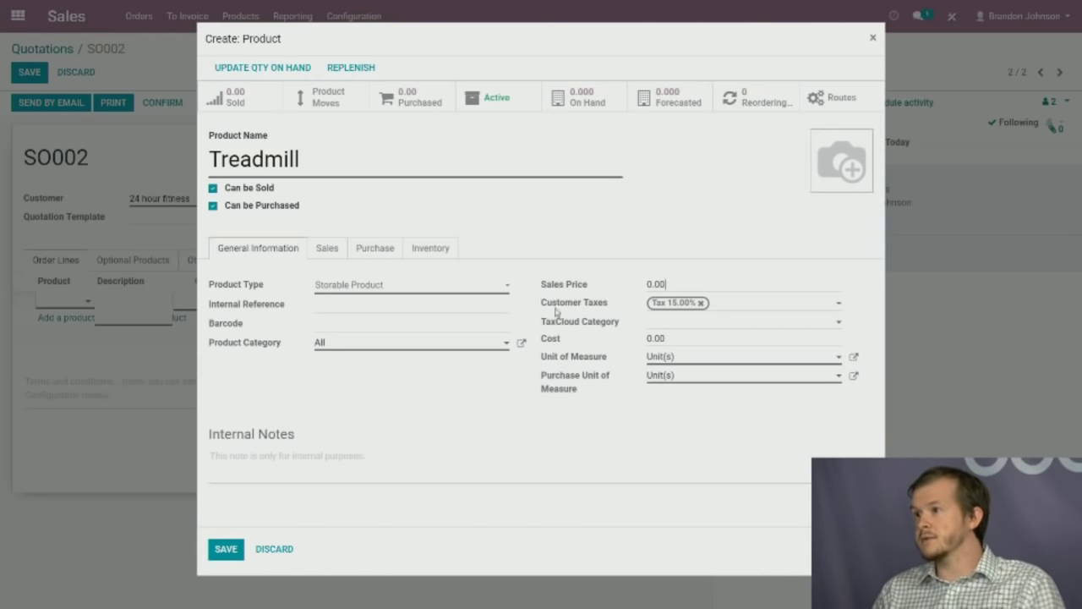
drag(685, 286, 584, 284)
text(1500)
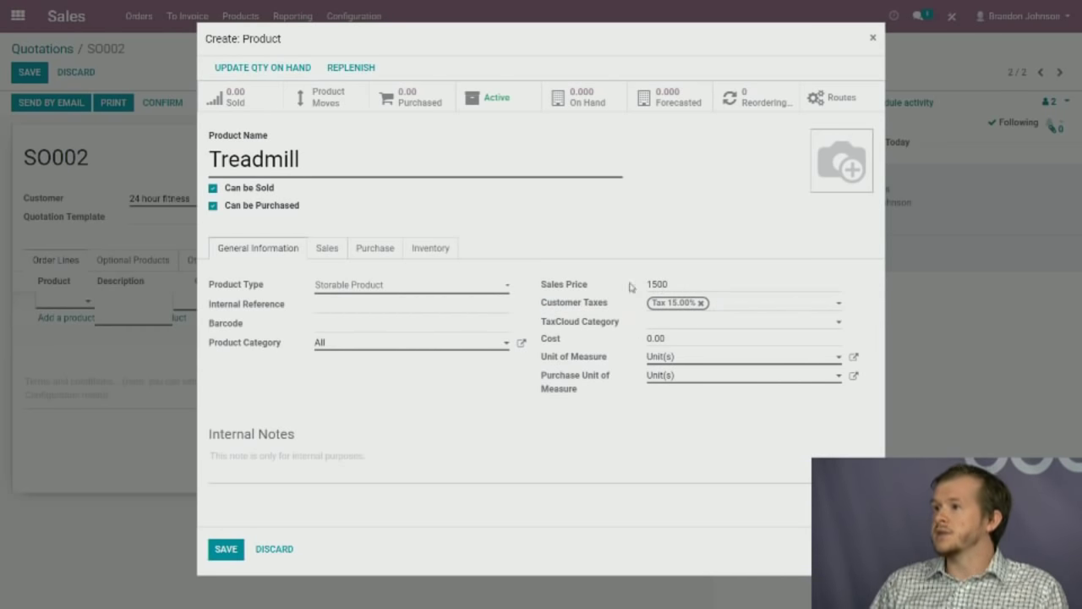
click(679, 340)
text(500)
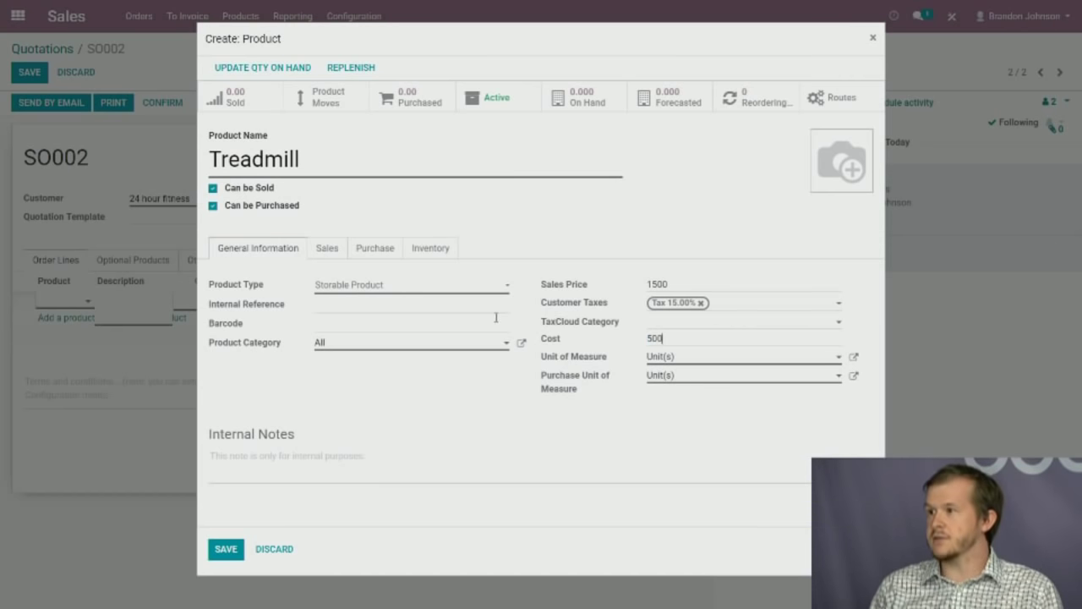
Review the Treadmill's Sales invoicing options, then its Purchase vendor settings.
click(326, 251)
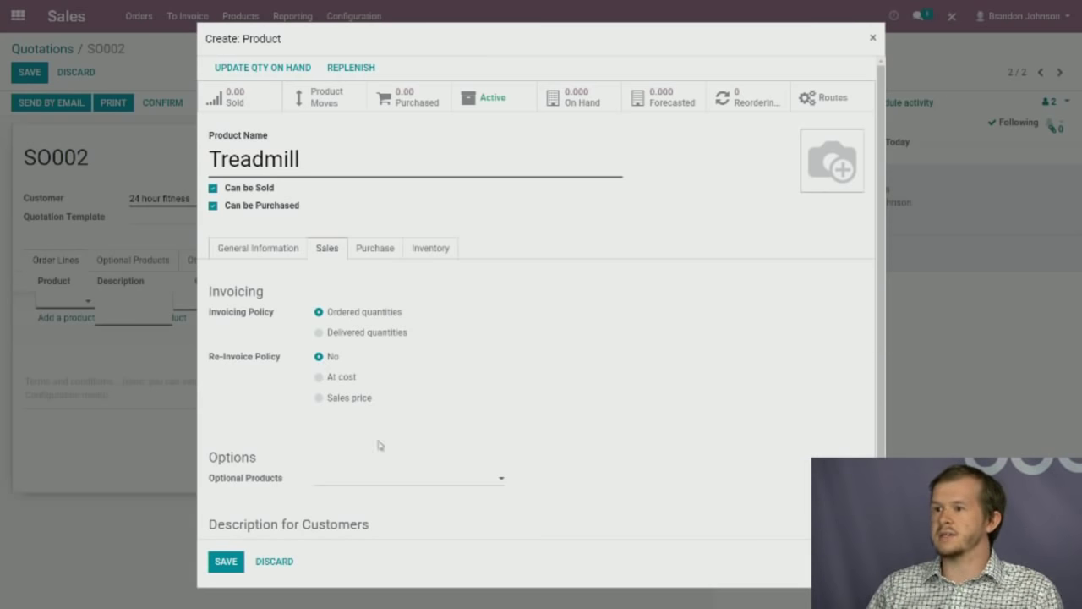
click(377, 252)
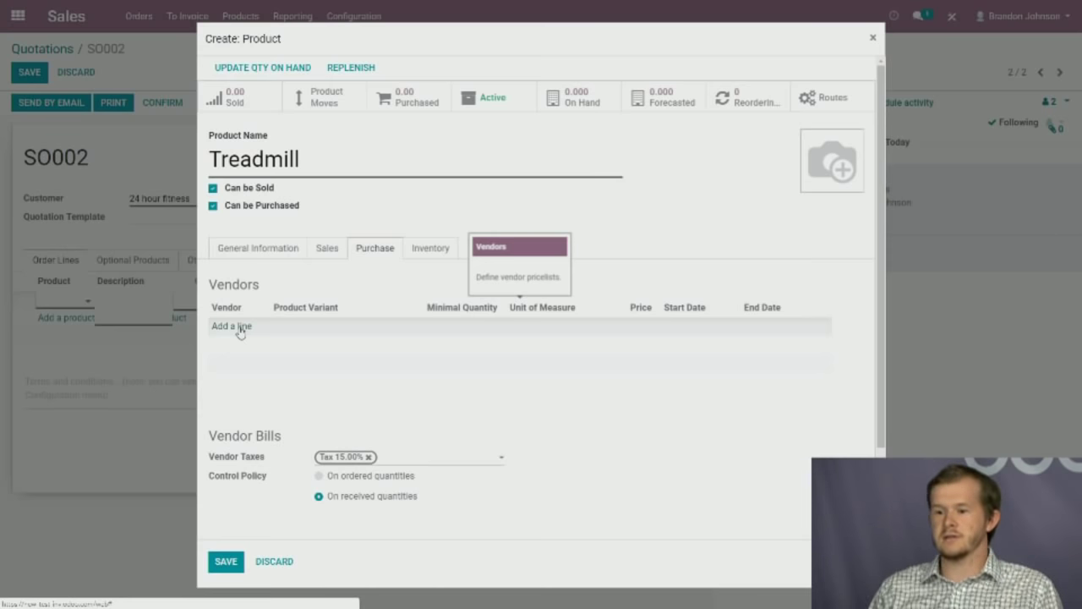
Add a vendor line for the Treadmill and create the new vendor 'treadmillsrus'.
click(240, 330)
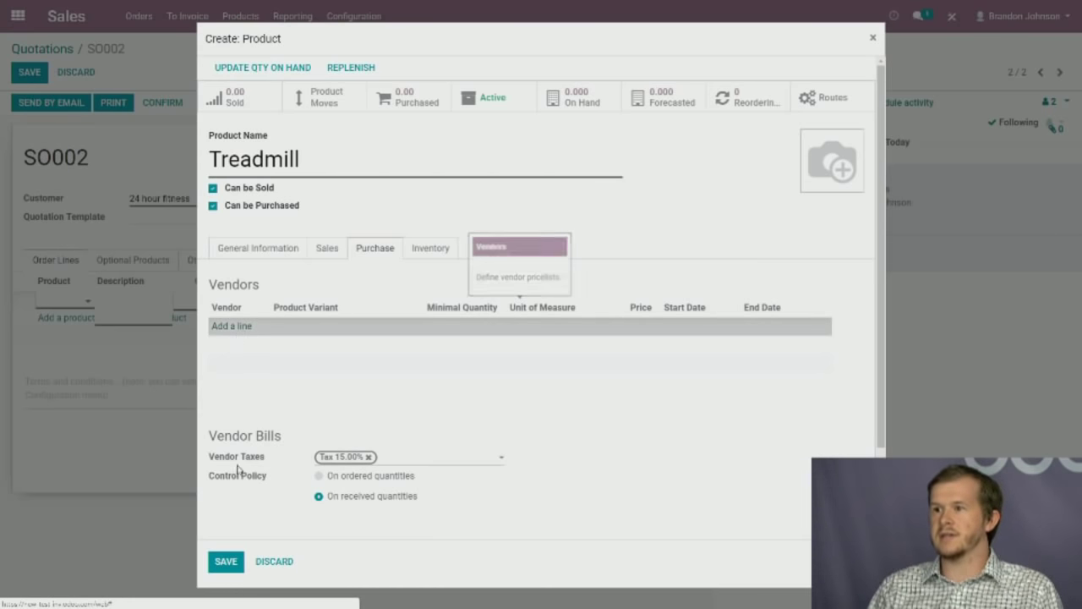
click(248, 326)
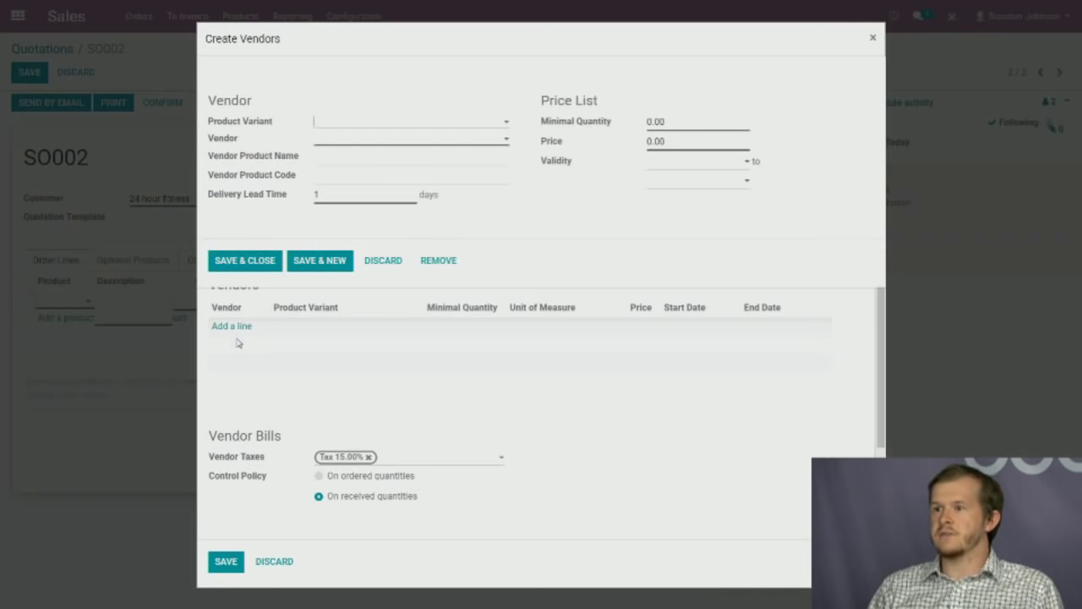
click(337, 136)
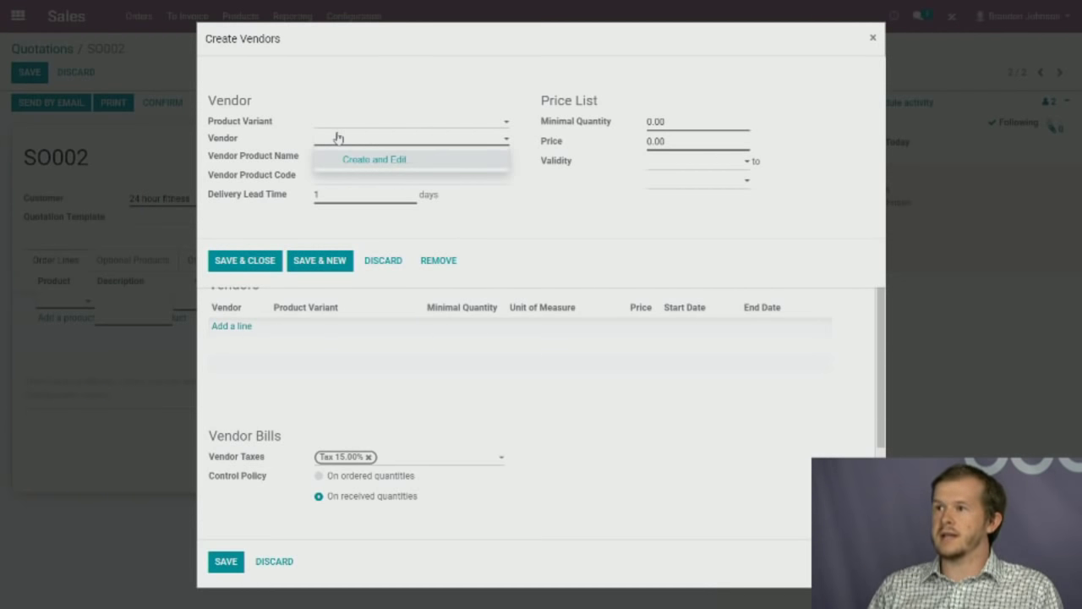
text(trea)
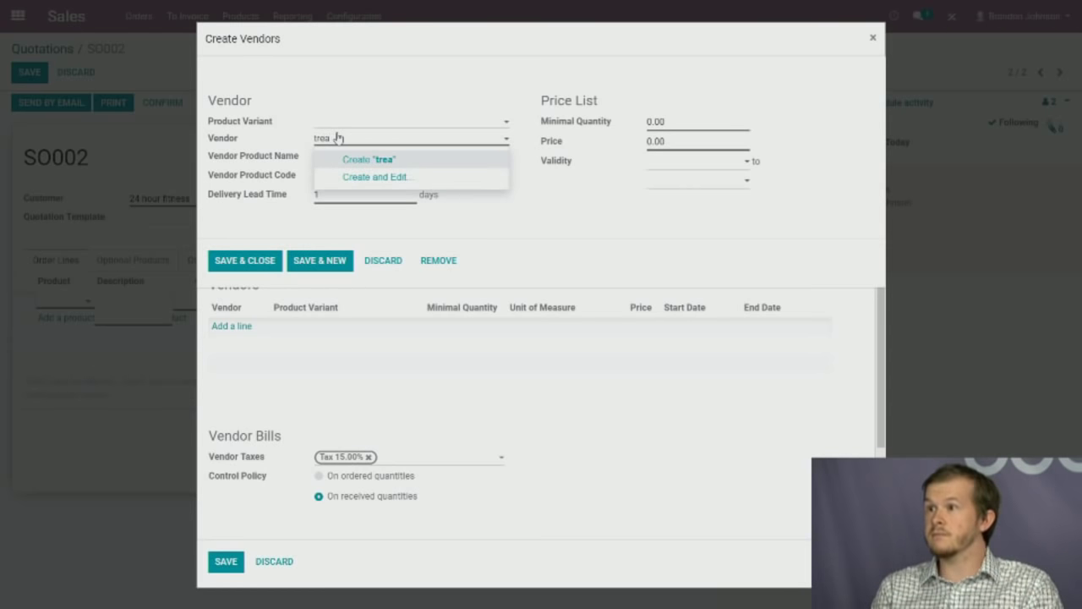
text(dmills)
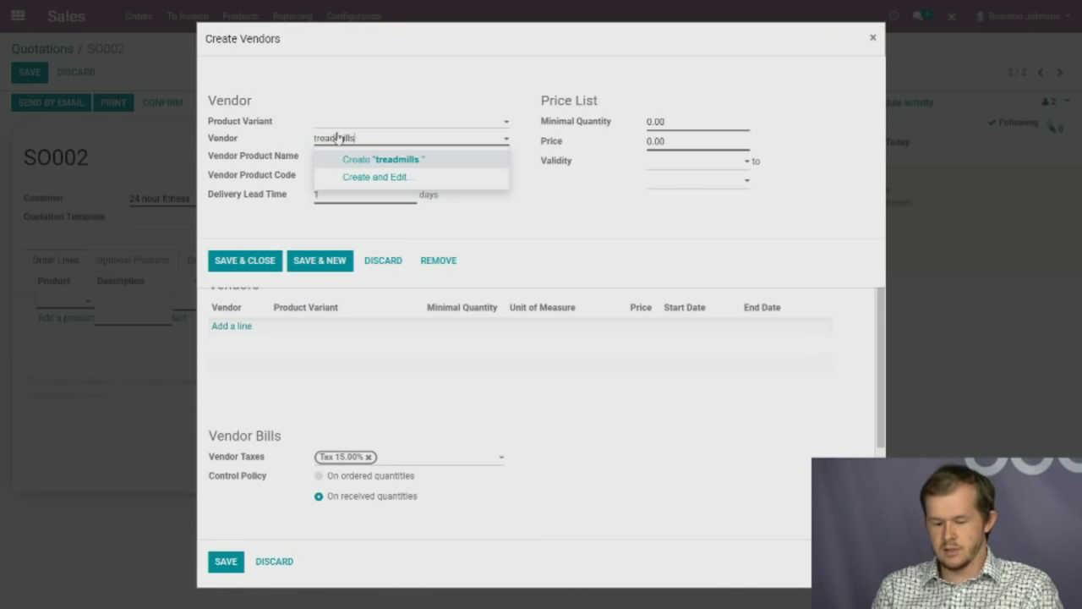
key(BackSpace)
text(rus)
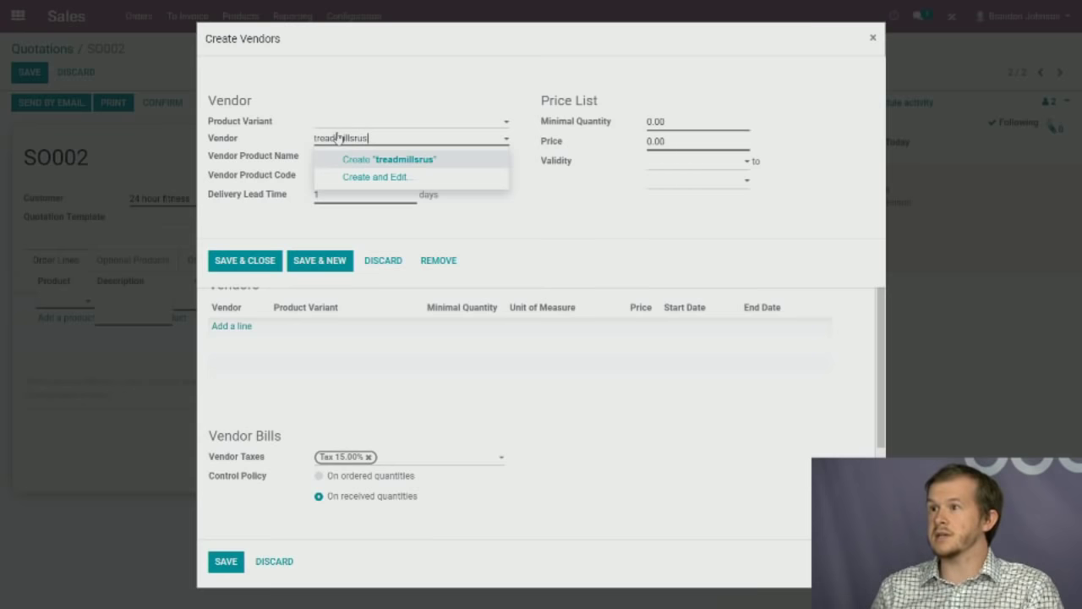
click(393, 159)
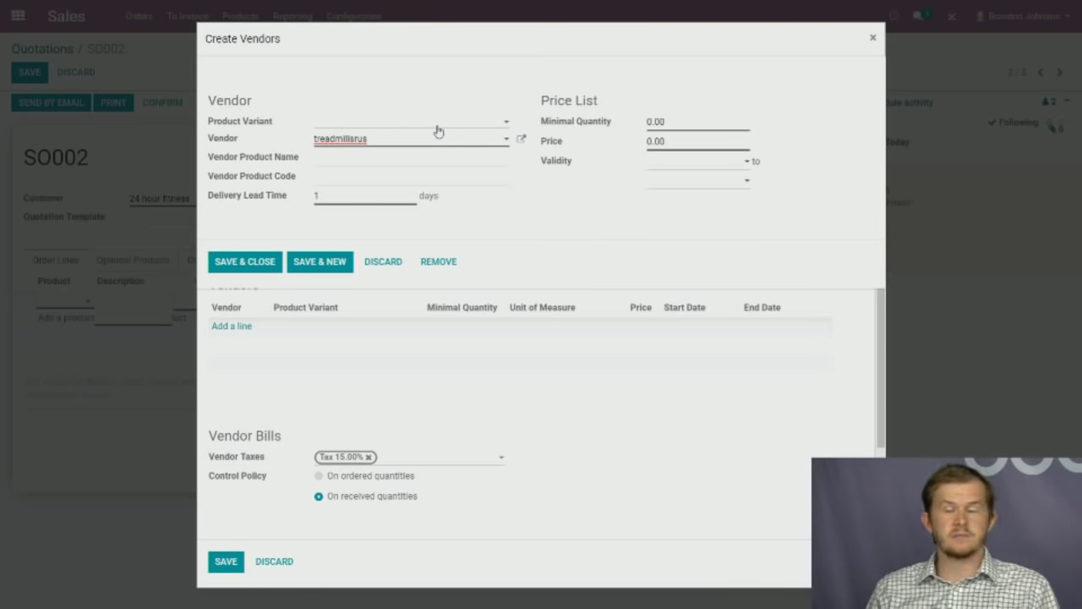
Make treadmillsrus a United States company, enter its email address, and save the vendor.
click(524, 141)
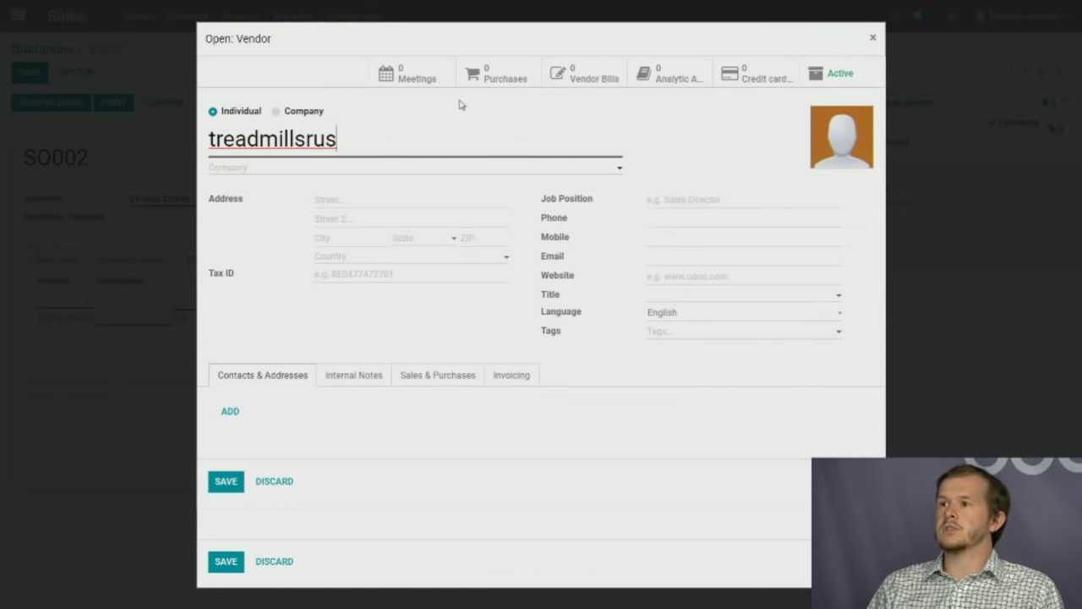
click(277, 111)
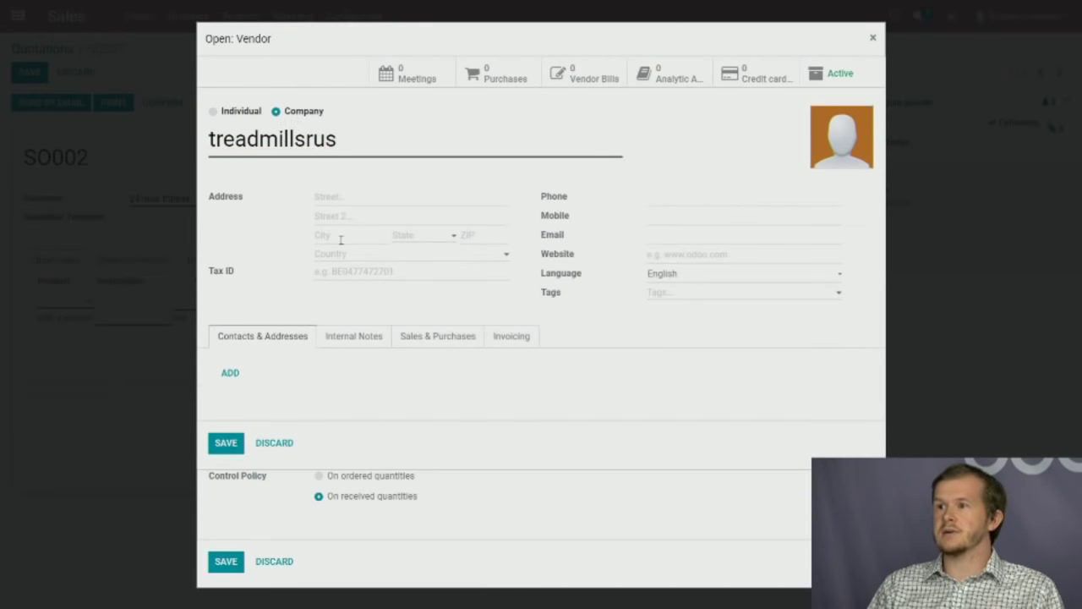
click(389, 254)
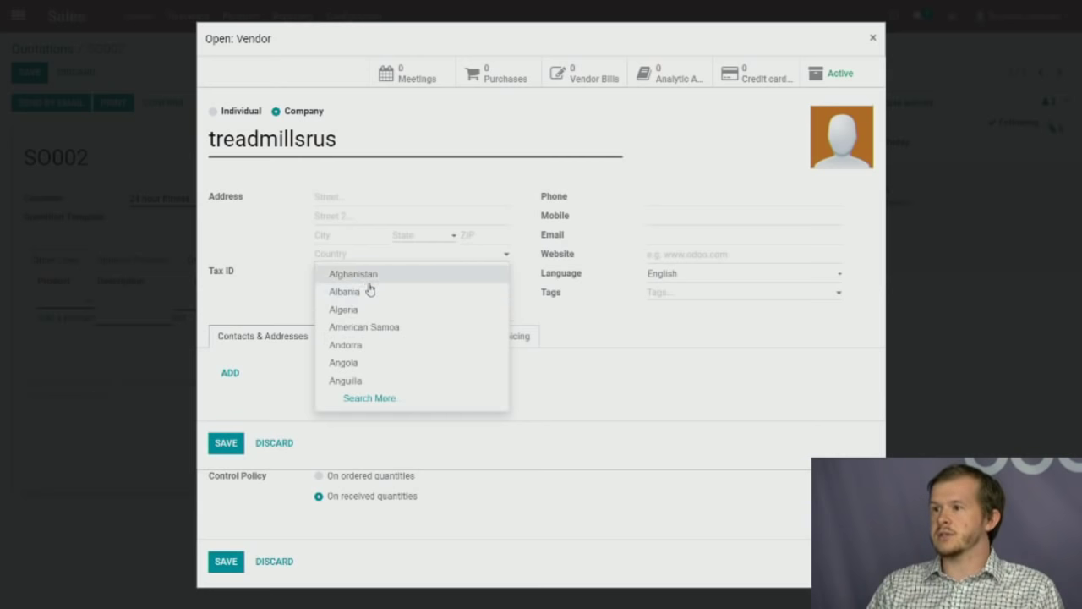
text(us)
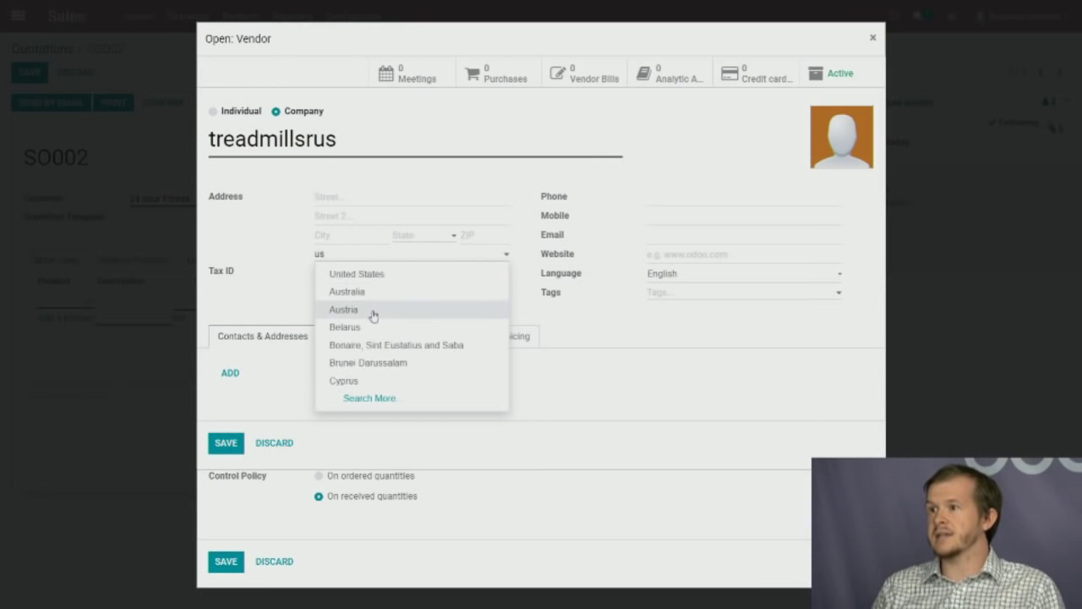
click(334, 275)
click(701, 252)
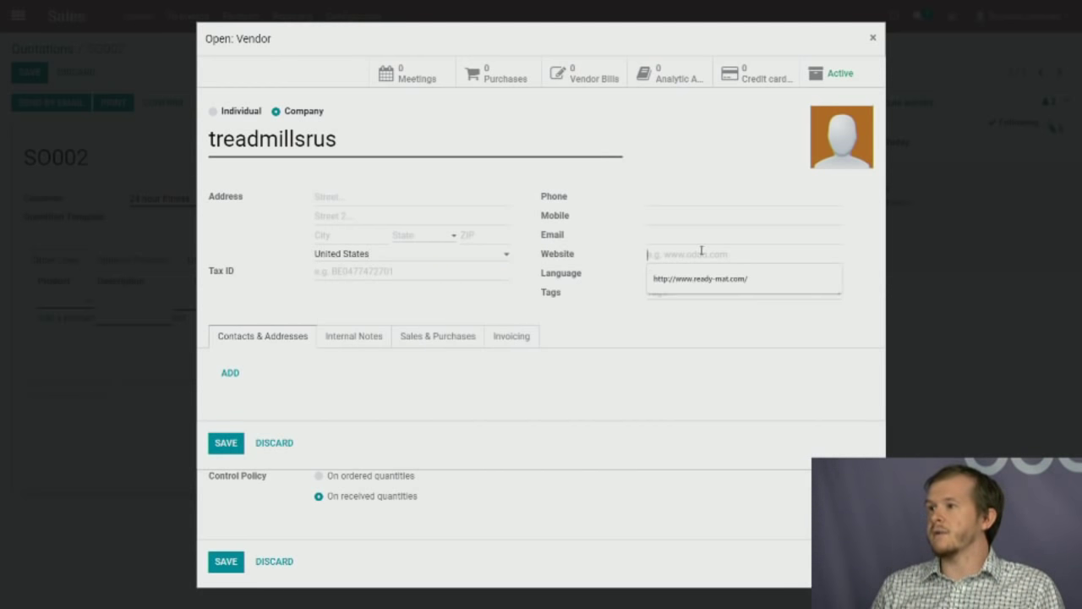
click(674, 240)
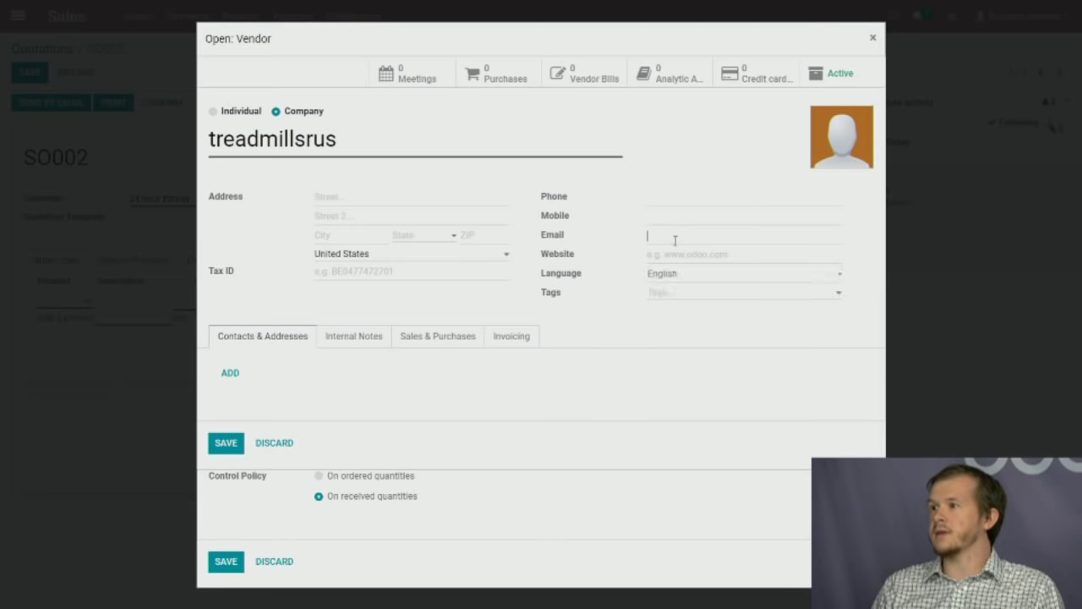
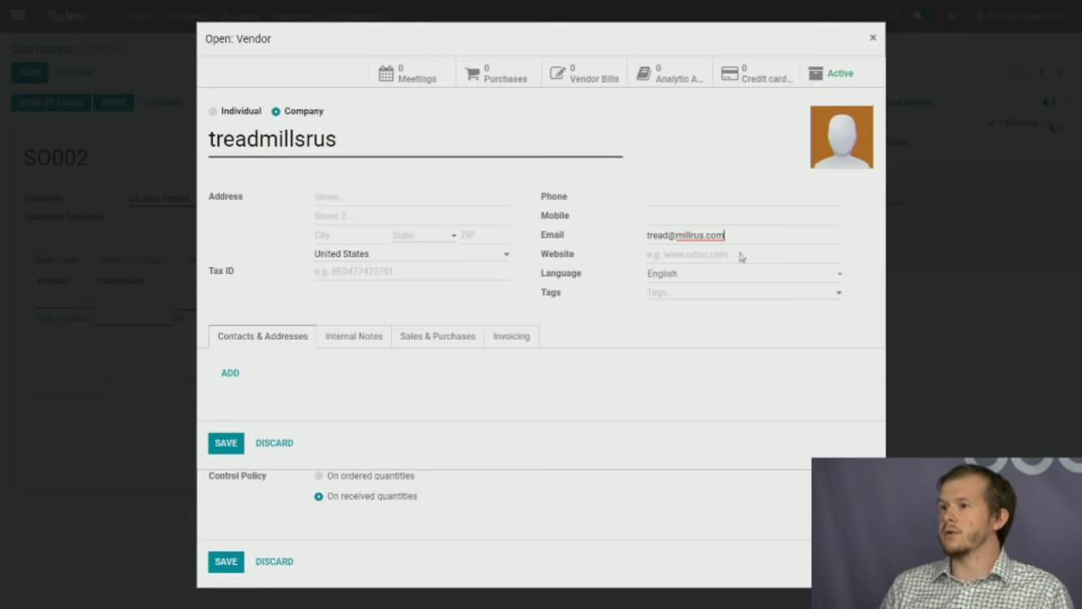
click(226, 442)
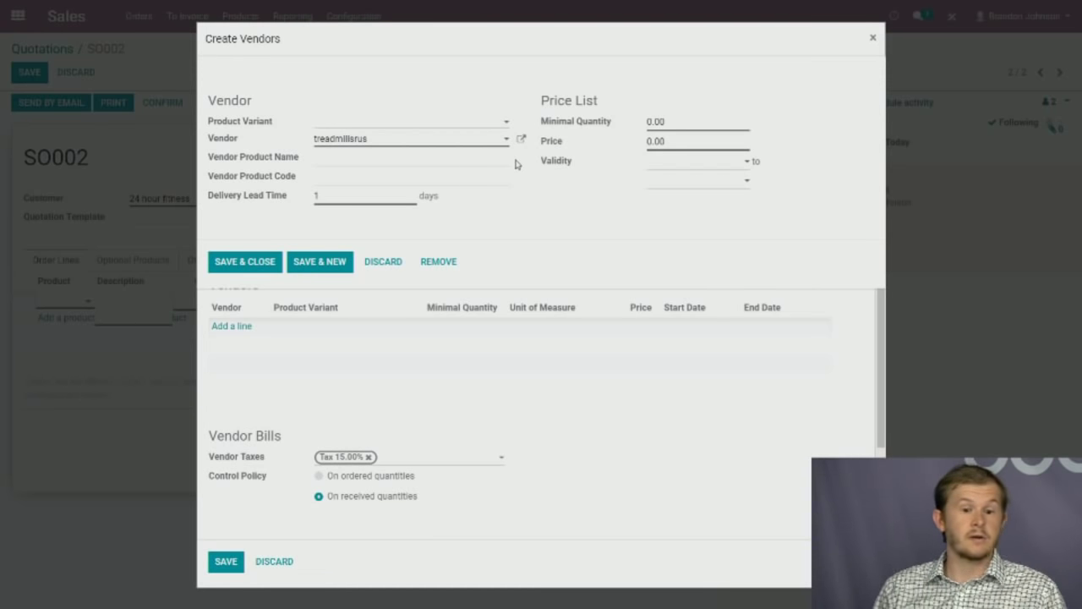
Give the treadmillsrus vendor line a price of 500 and save it.
click(674, 119)
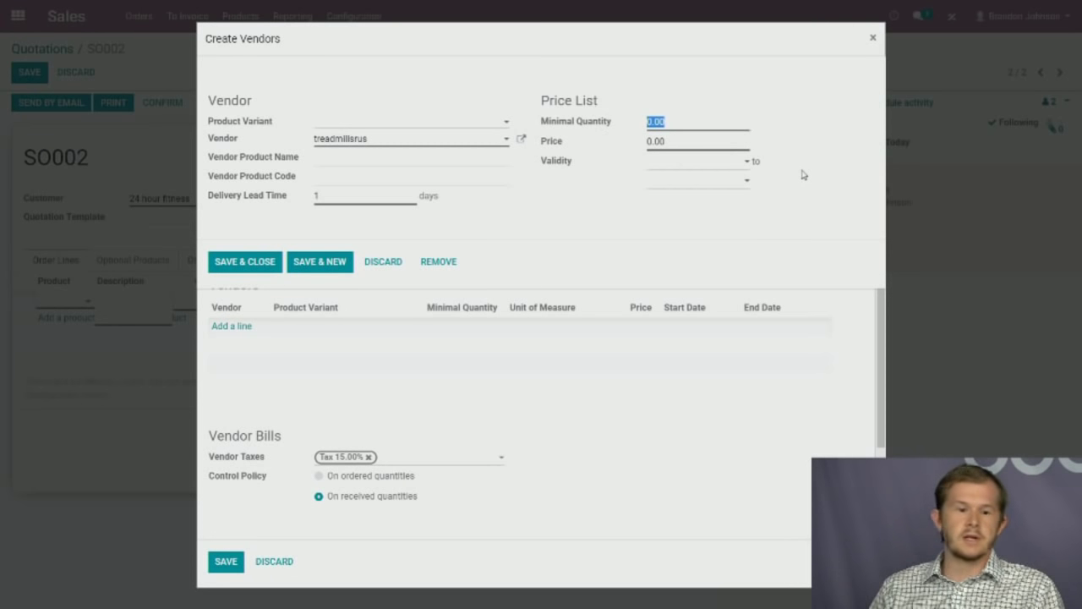
key(Tab)
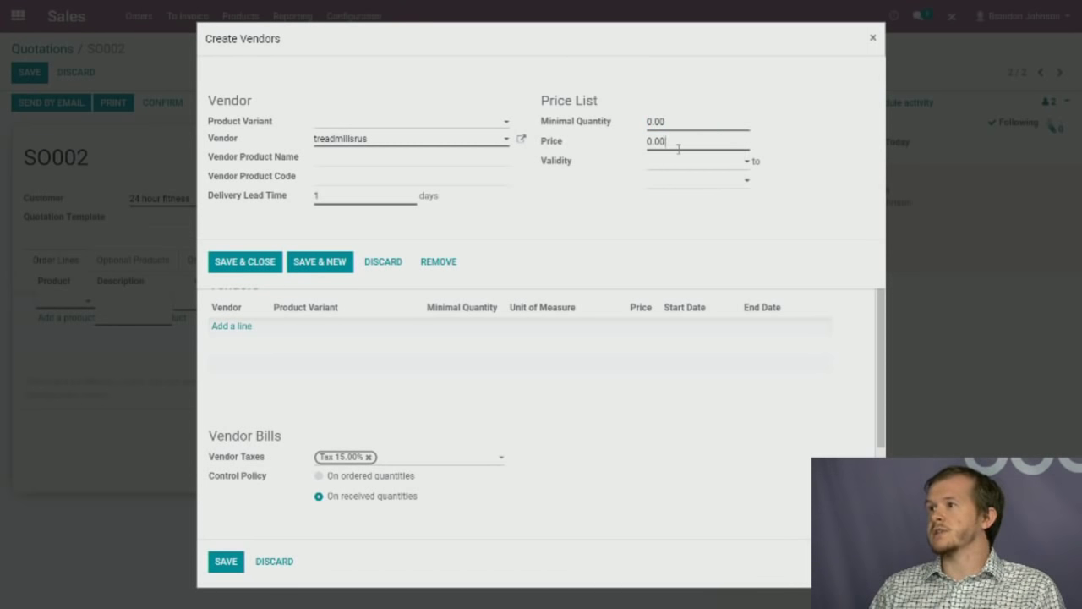
text(500)
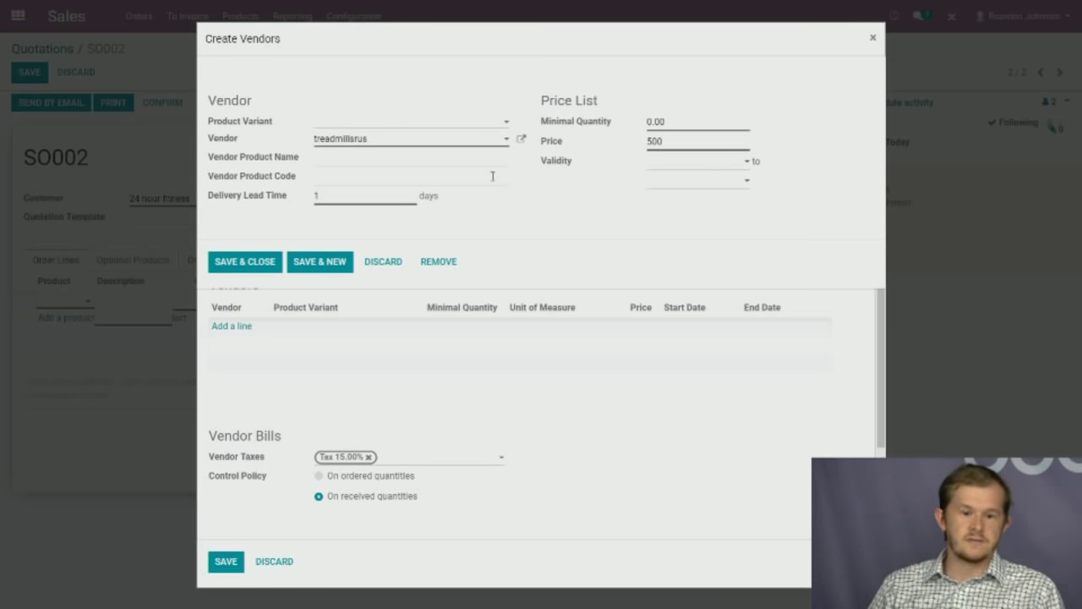
double_click(656, 142)
click(587, 169)
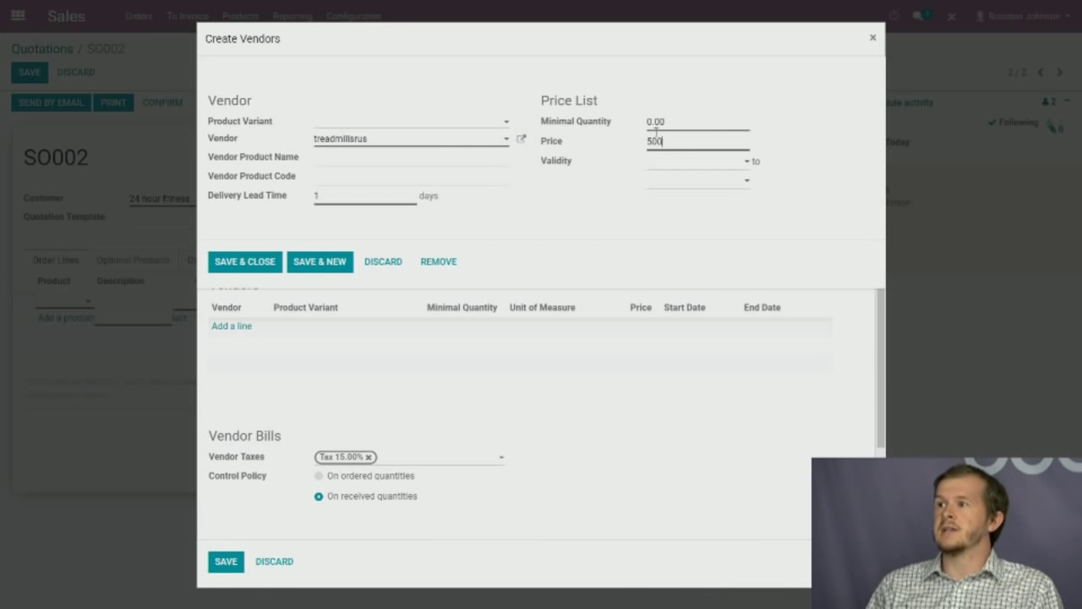
click(347, 160)
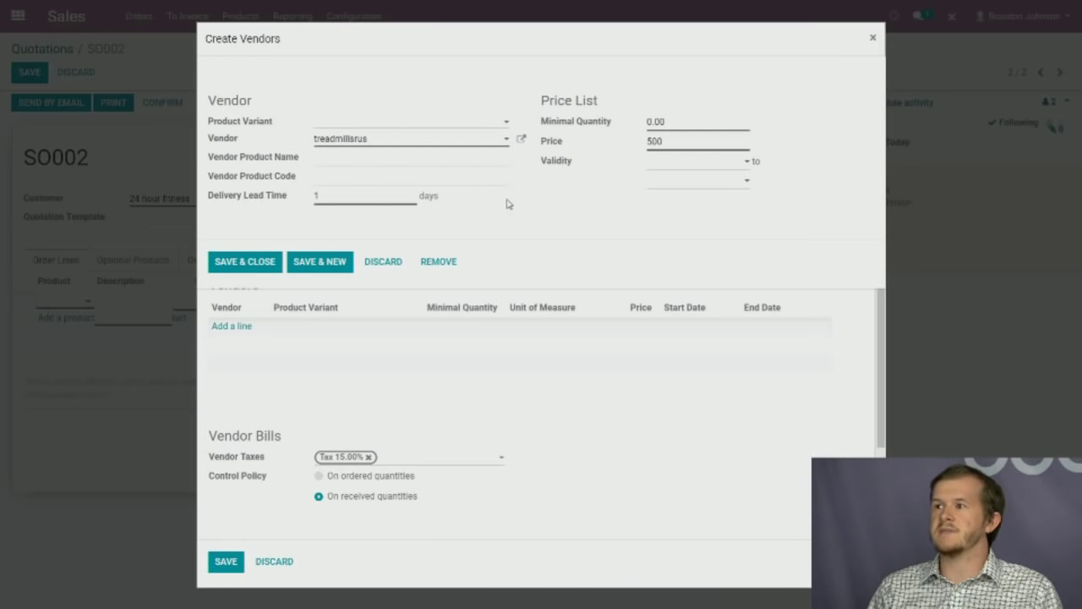
click(246, 266)
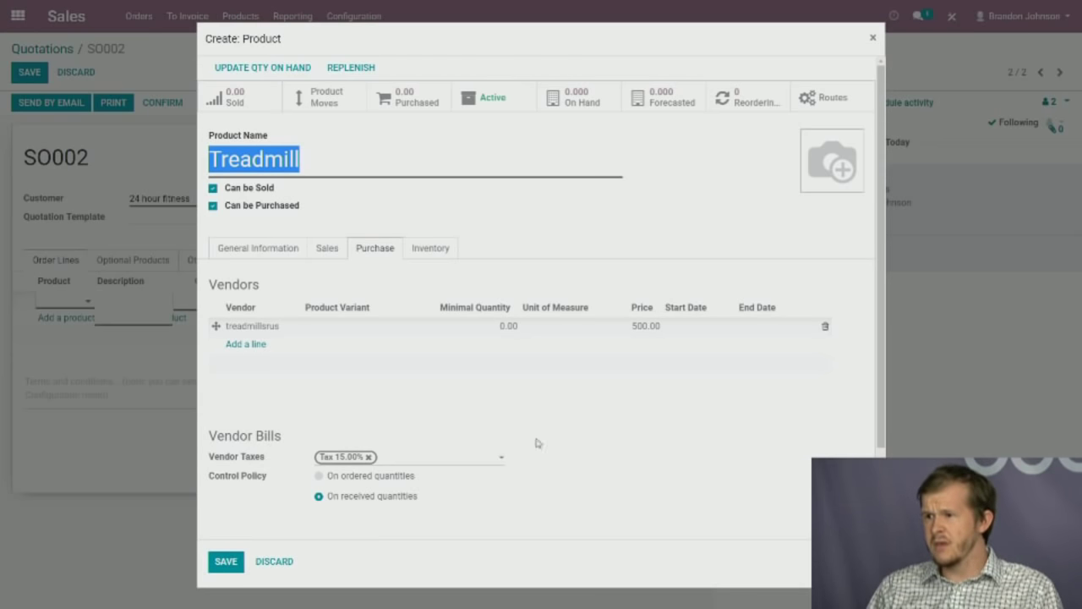
Show the Treadmill's inventory settings: Buy route, Make To Order off, No Tracking.
click(443, 251)
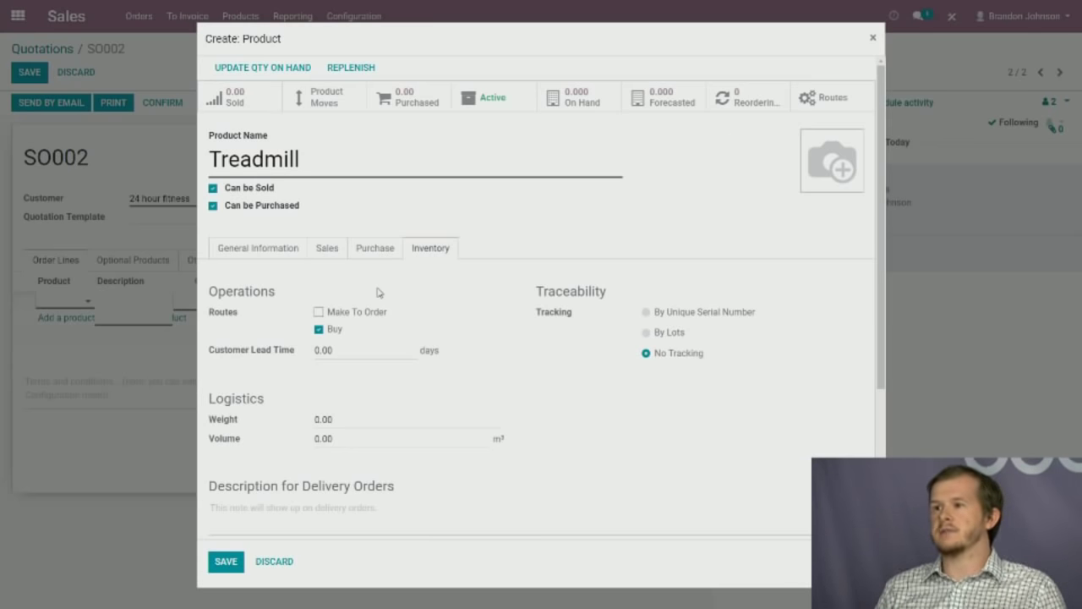
Add the Make To Order route to the Treadmill and set its tracking to By Lots.
click(319, 312)
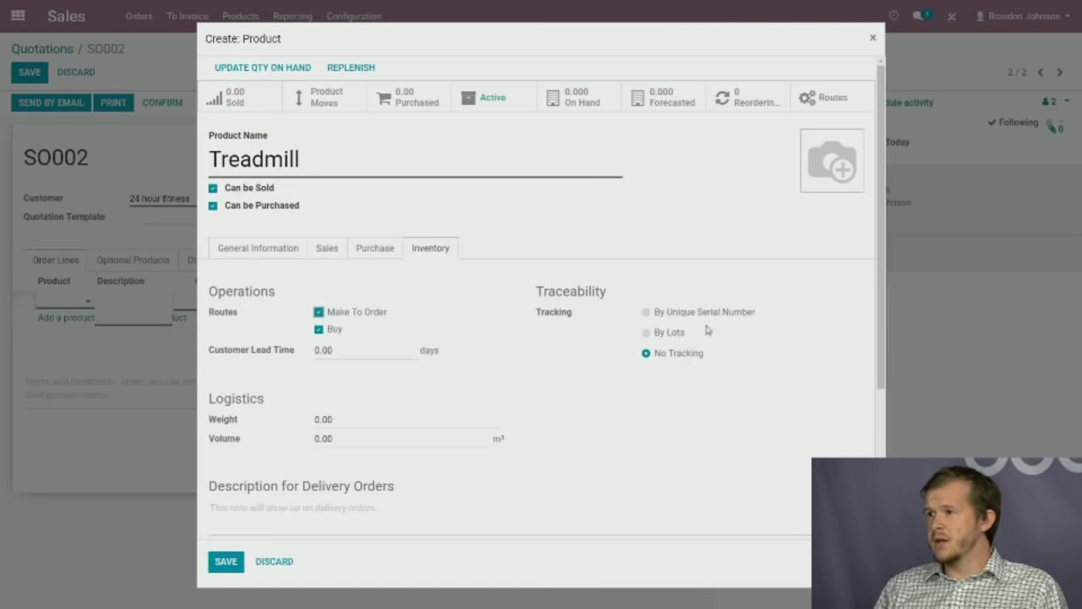
click(646, 334)
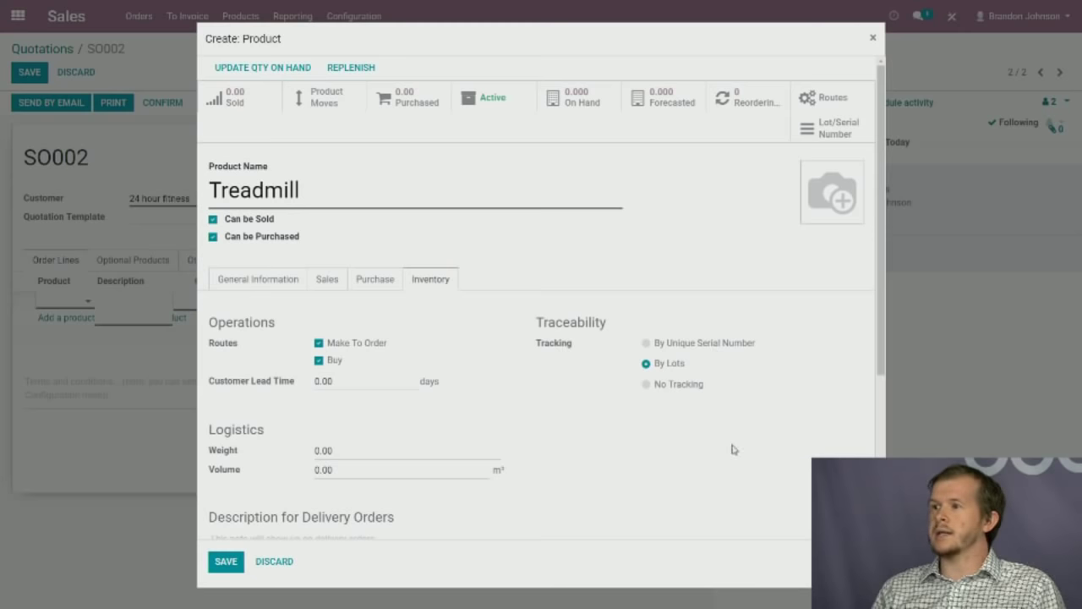
scroll(732, 449, down, 1)
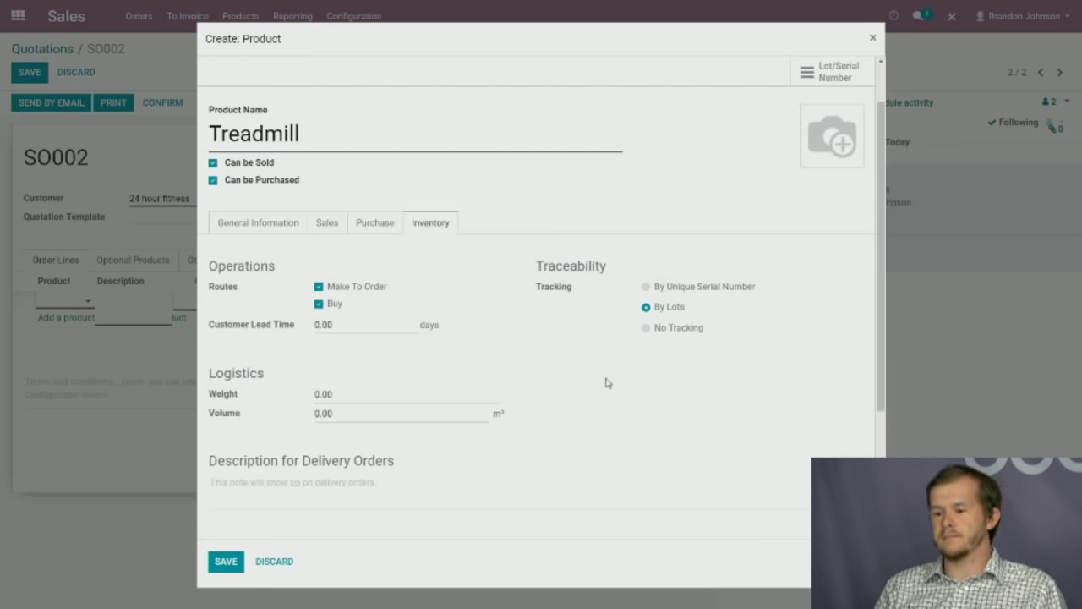
Save the new Treadmill product and quotation SO002 with one Treadmill at 1,500.00.
click(226, 562)
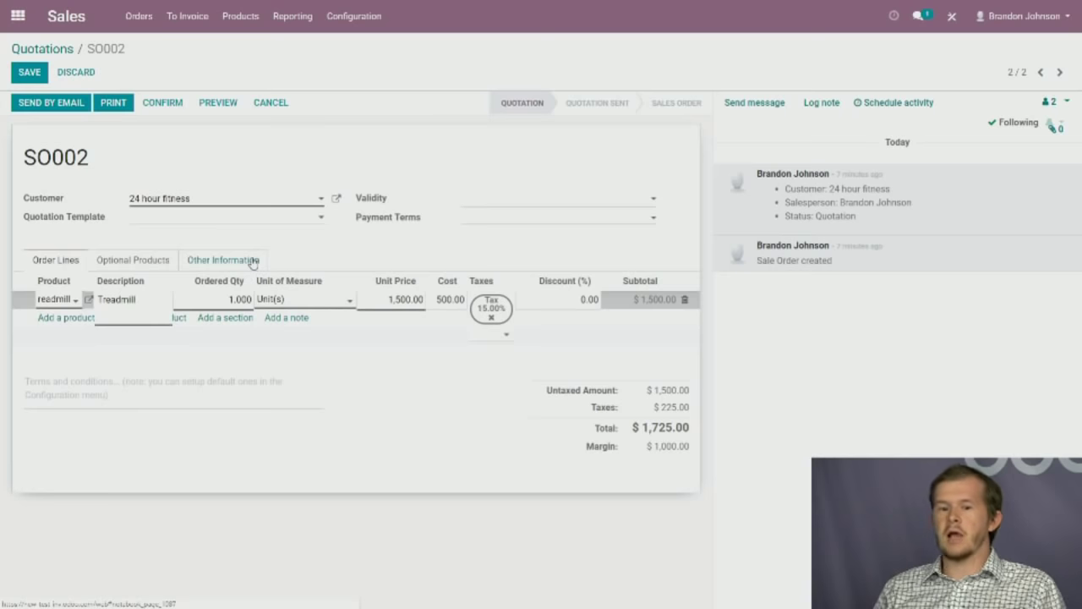
click(30, 74)
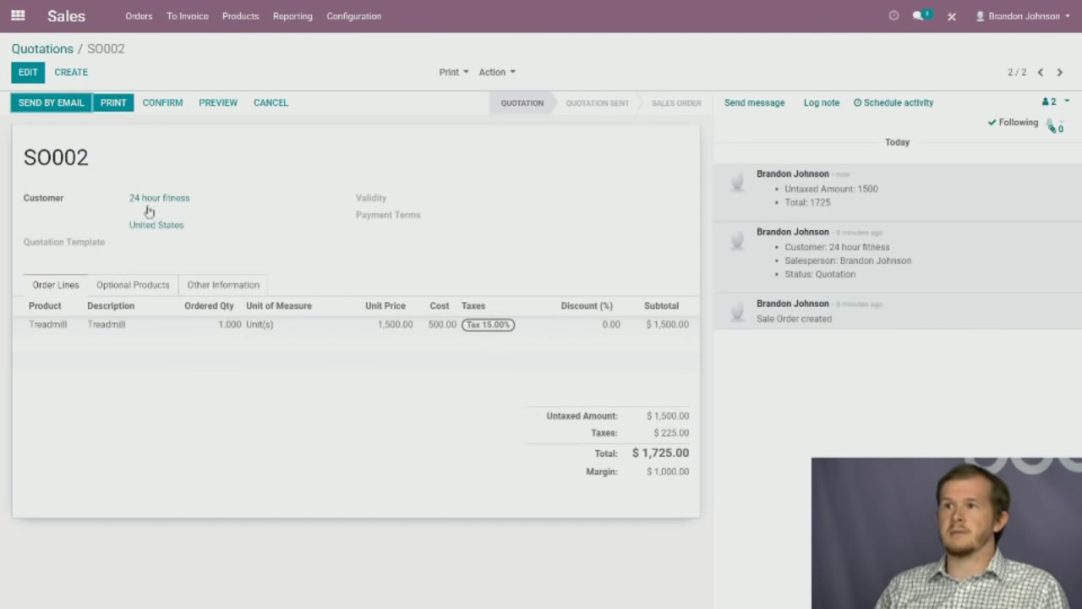
Open the Products list in the Inventory app.
click(16, 16)
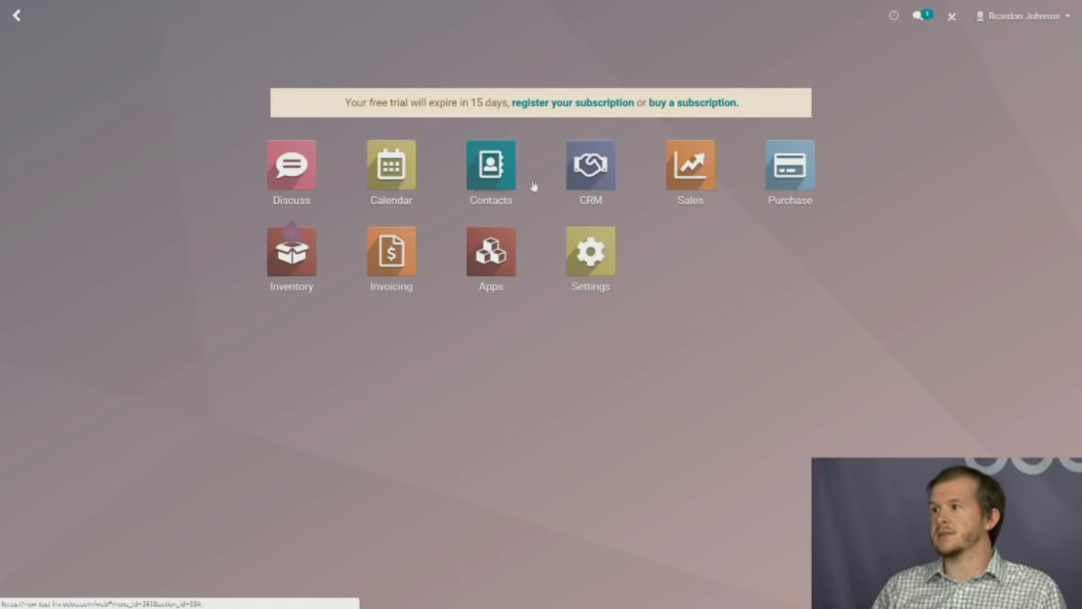
click(311, 278)
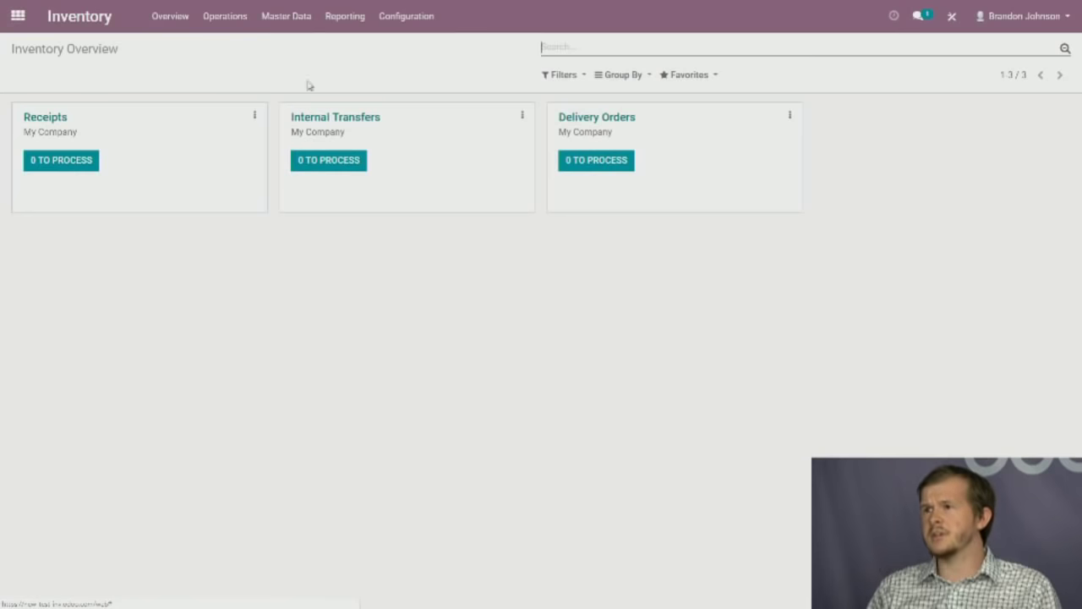
click(300, 11)
click(297, 48)
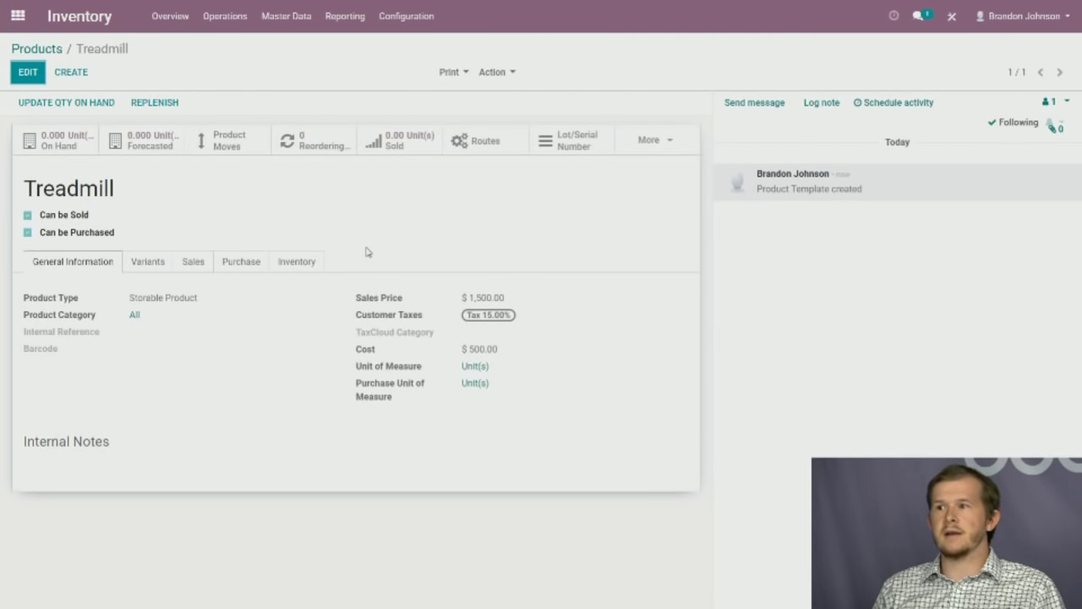
Review the Treadmill's lots/serial numbers and additional statistics, then return to the apps menu.
click(28, 74)
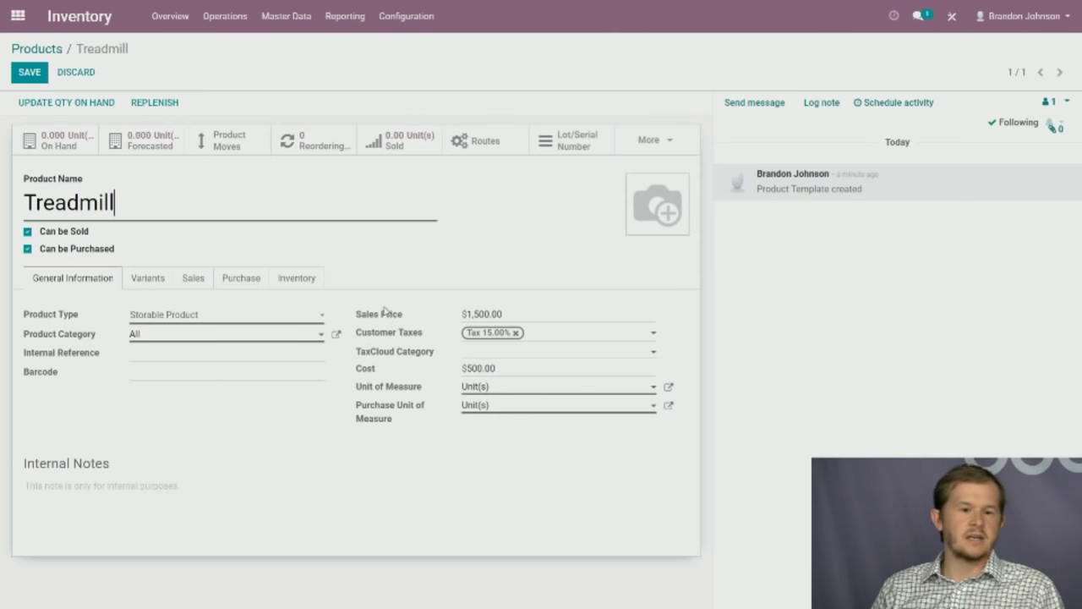
mouse_move(651, 216)
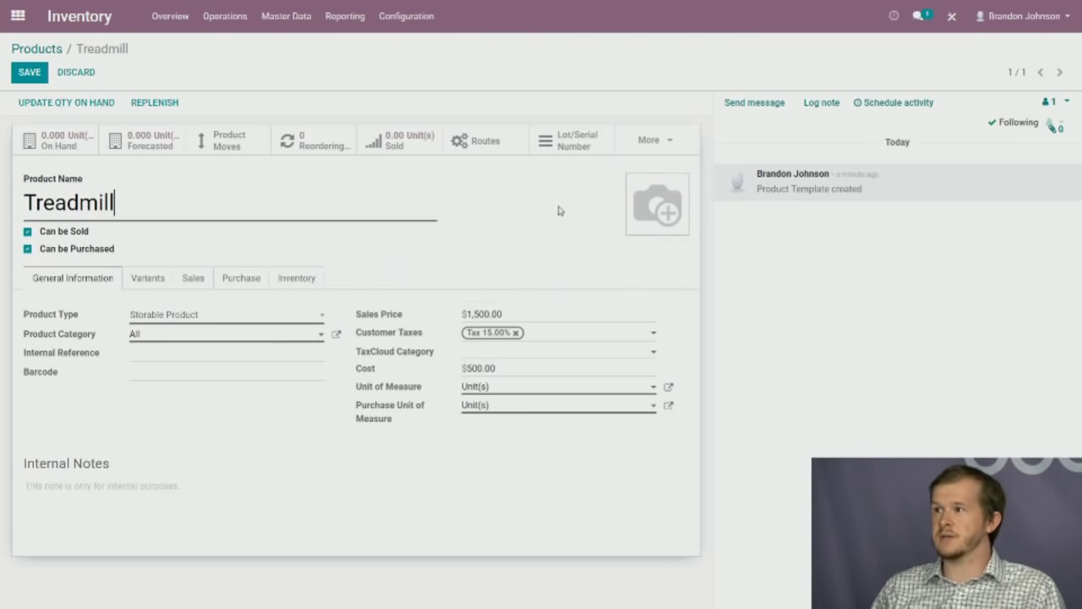
click(565, 152)
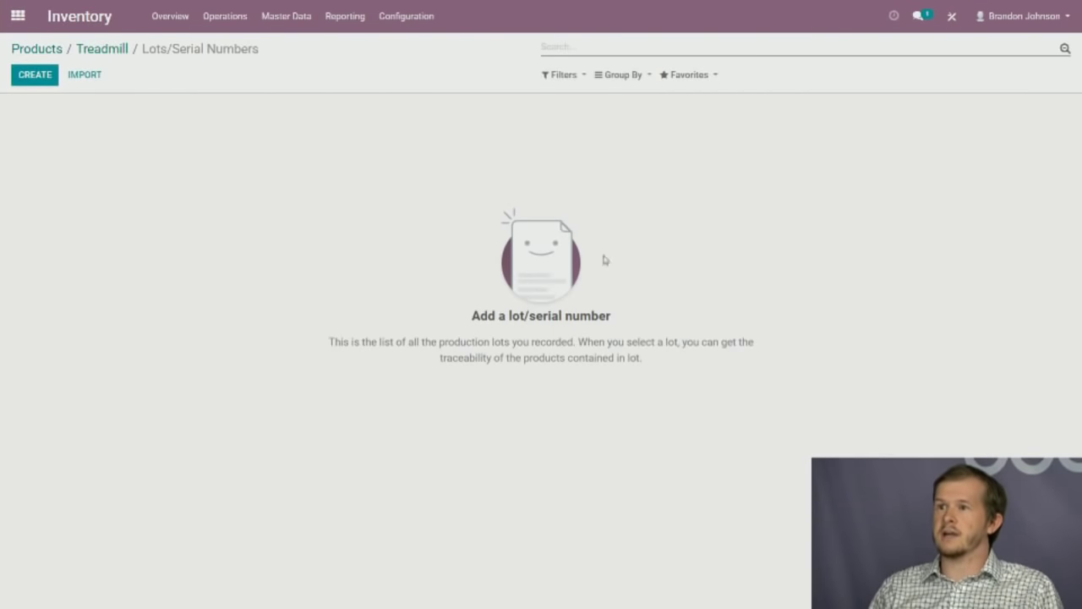
click(89, 48)
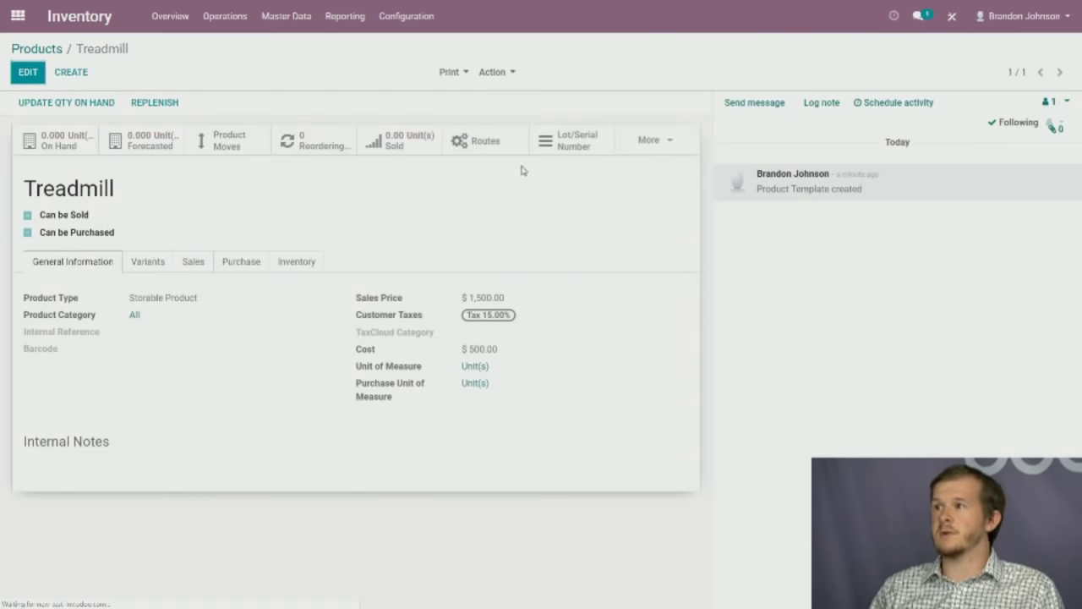
click(659, 141)
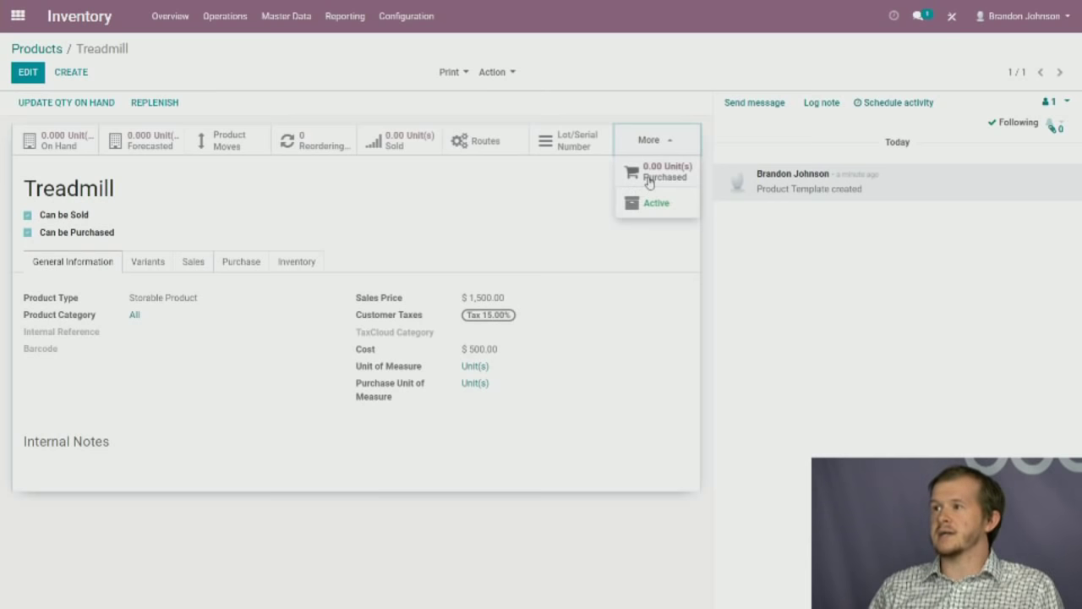
click(510, 207)
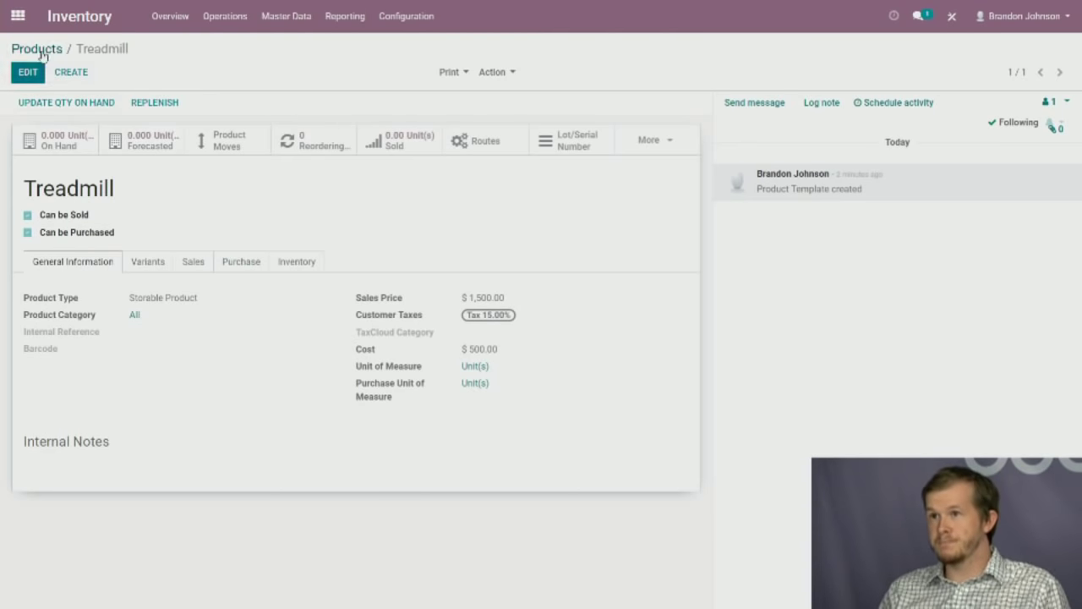
click(20, 15)
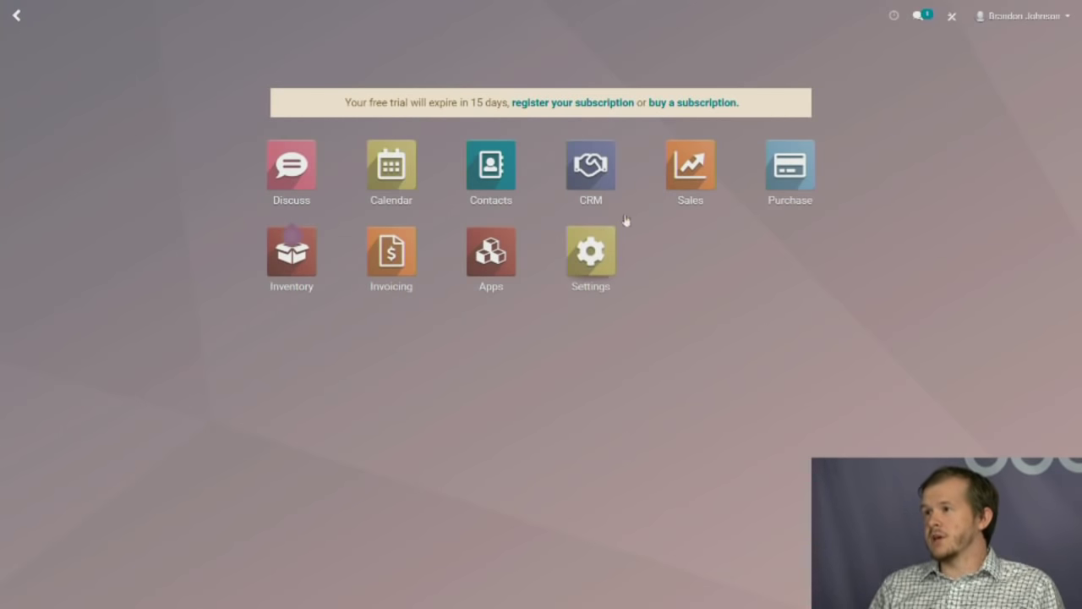
Open quotation SO002 from Sales and look over its totals and margin.
click(732, 207)
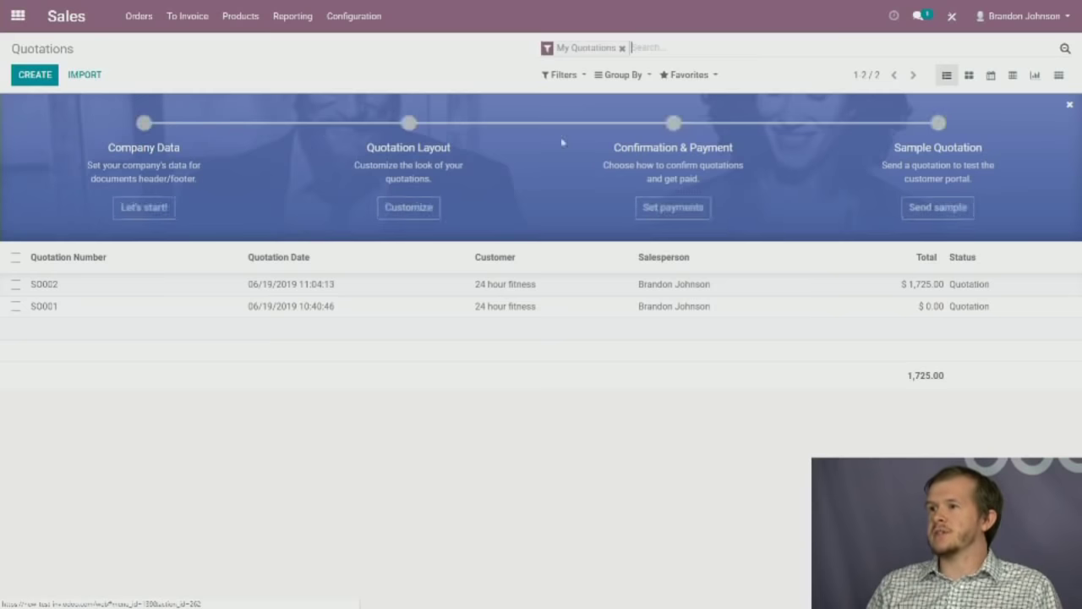
click(599, 290)
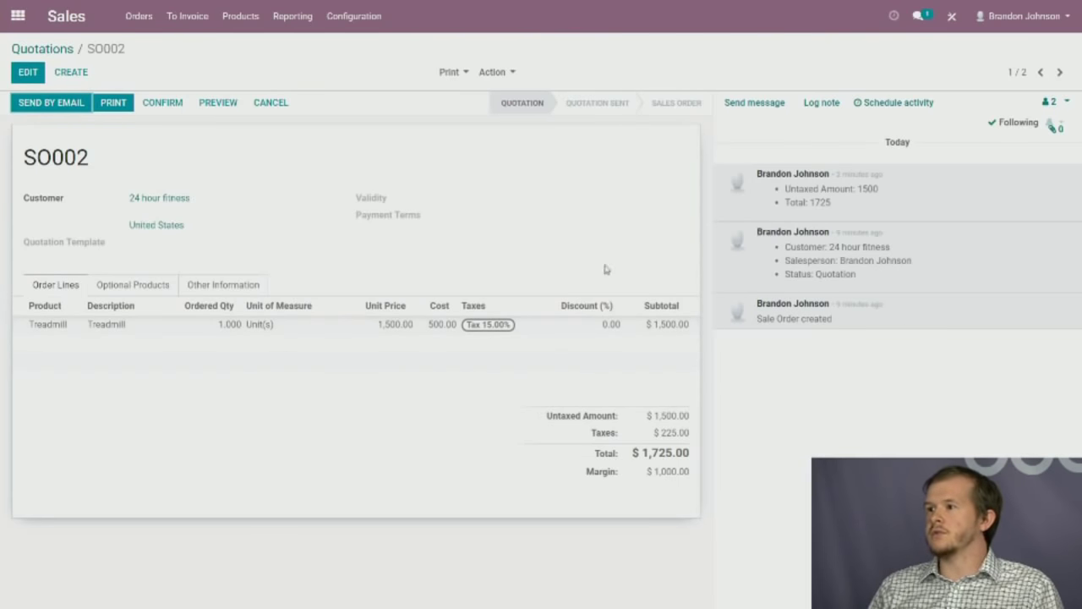
drag(642, 457, 700, 460)
click(630, 438)
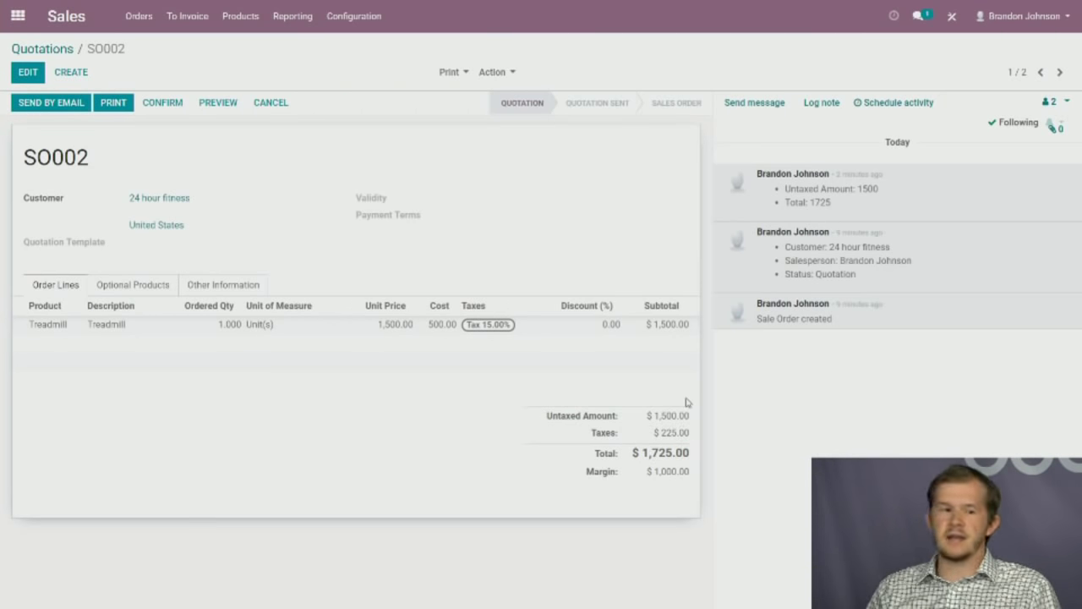
drag(647, 472, 701, 476)
click(695, 477)
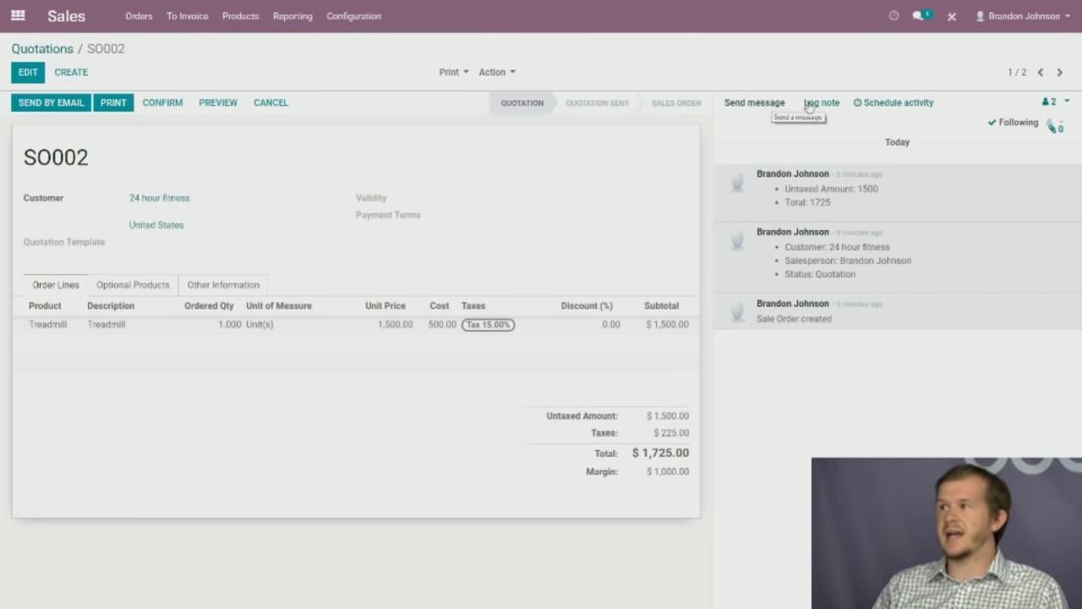
Send the followers the message 'do you have any questions?'.
click(774, 103)
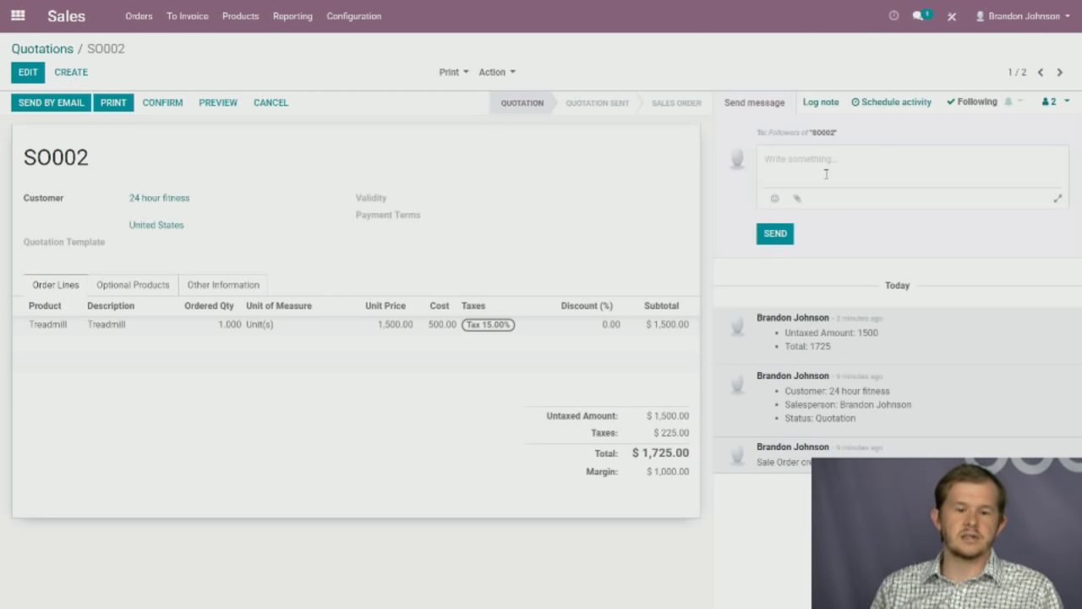
text(do you have any)
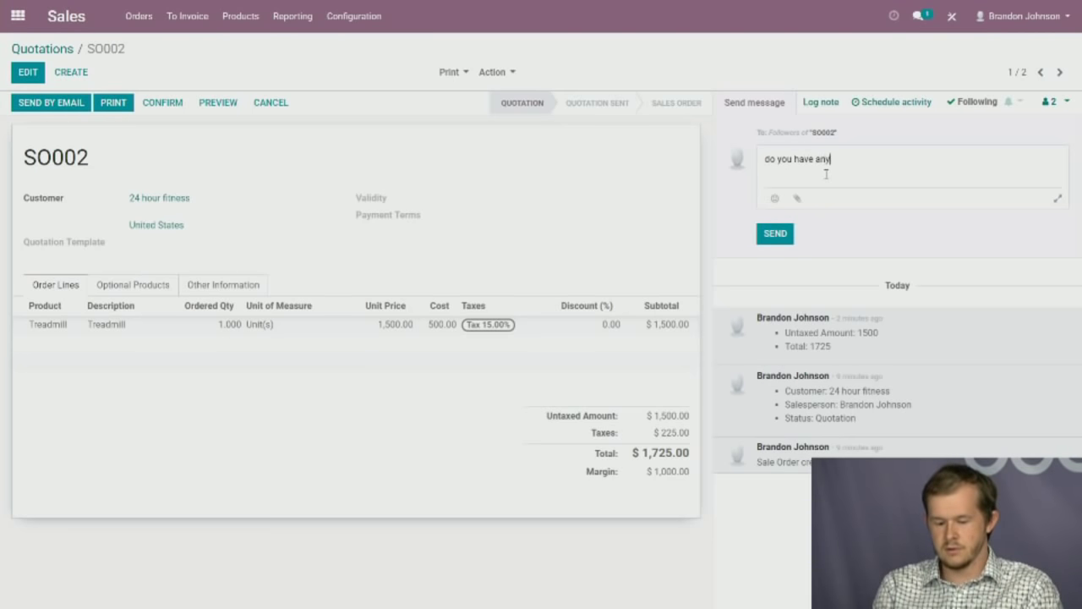
text( questions)
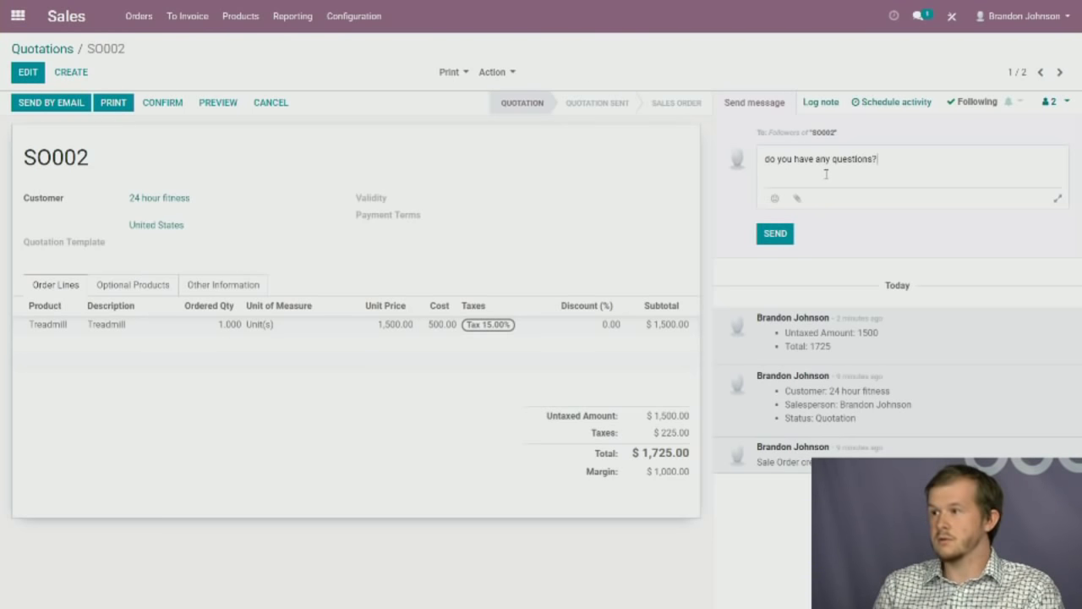
text(?)
click(783, 239)
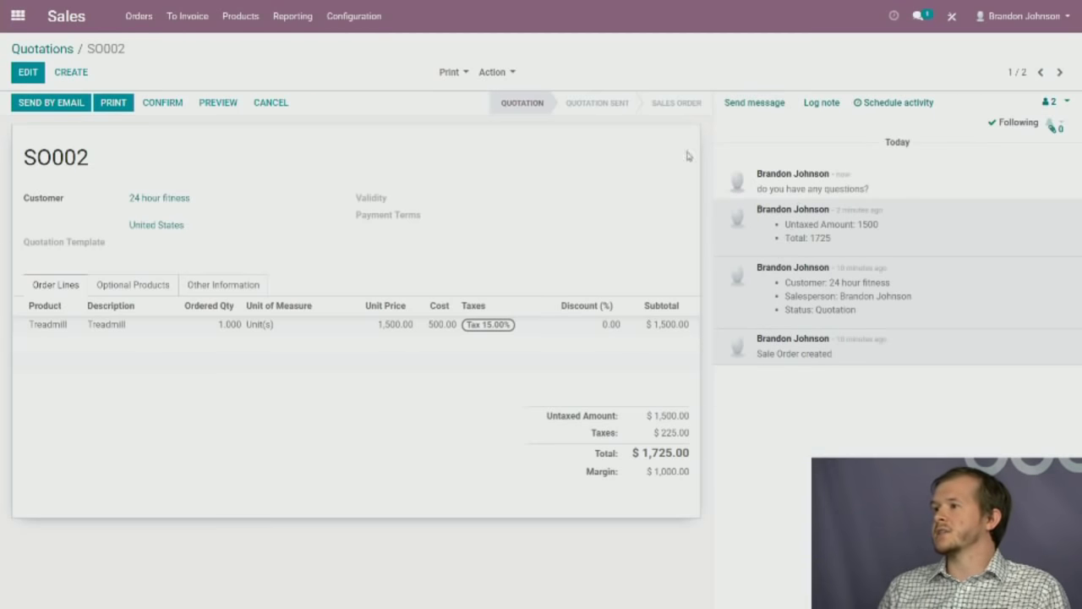
click(760, 104)
click(1058, 201)
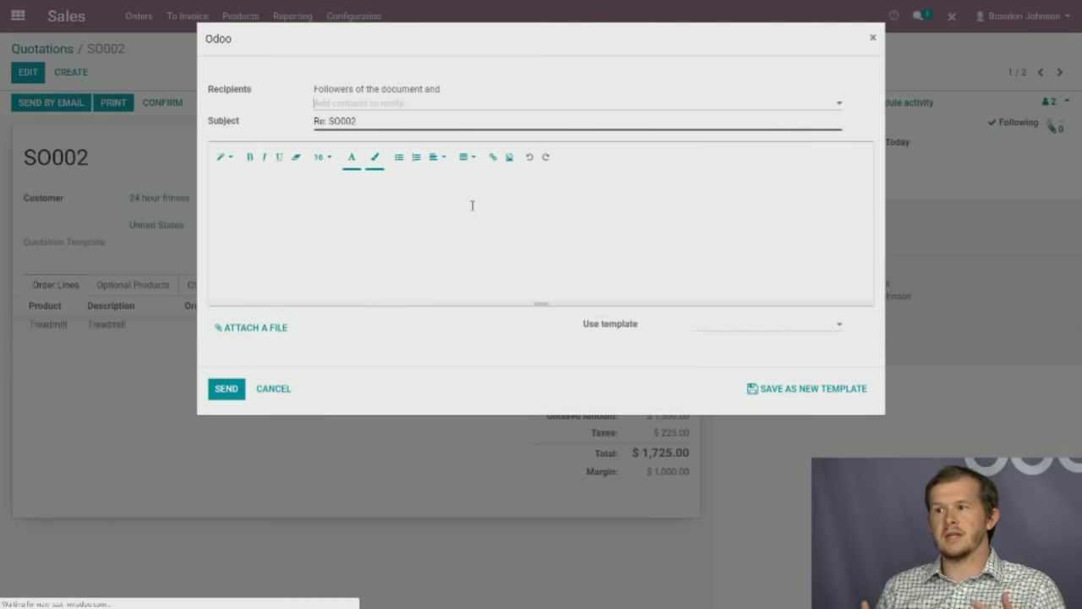
click(753, 326)
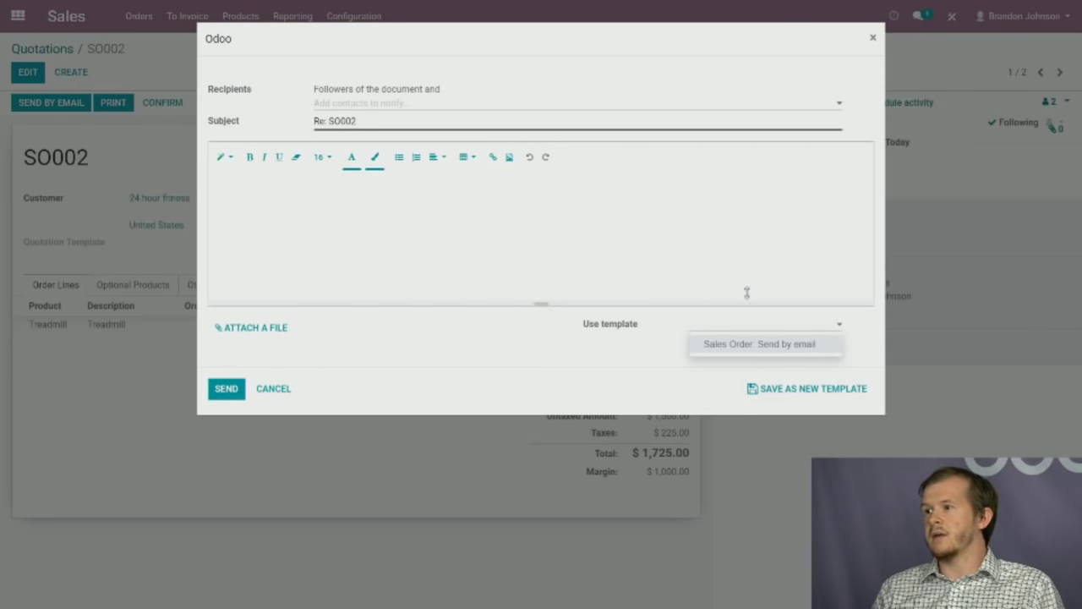
click(575, 378)
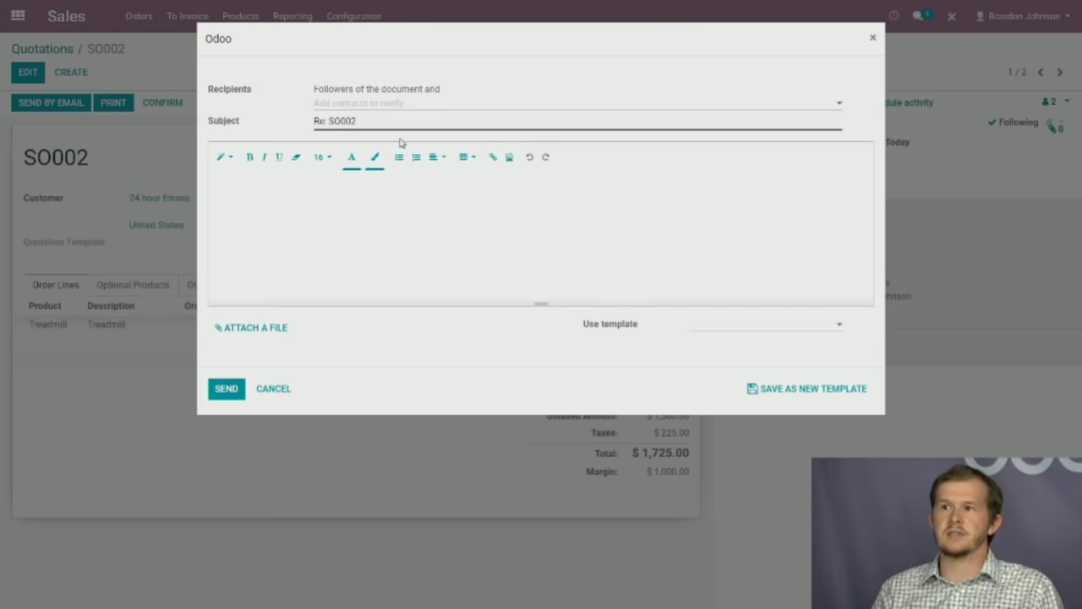
click(388, 207)
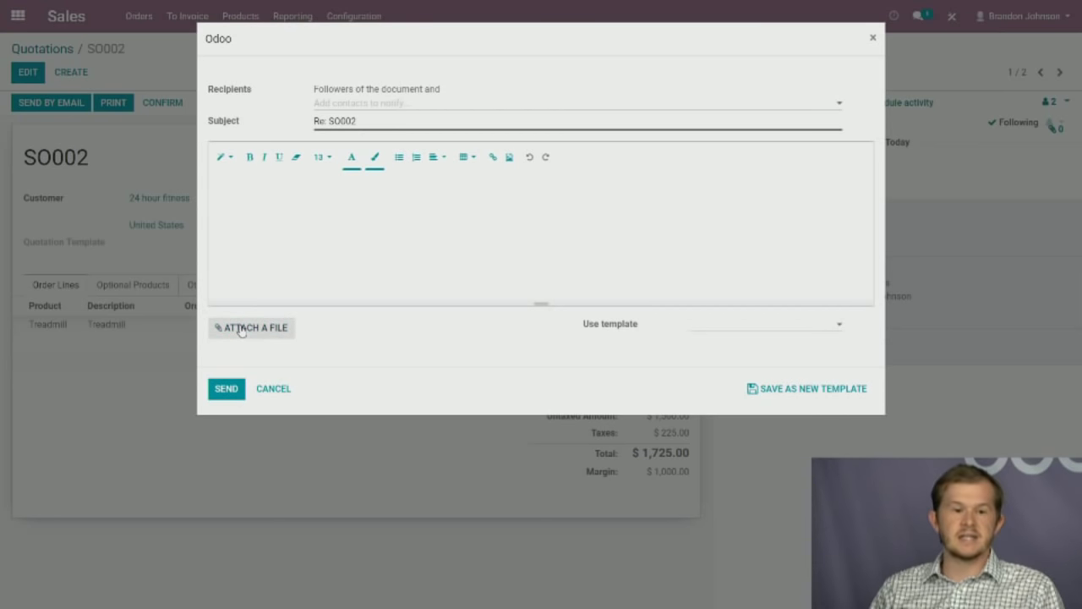
click(872, 39)
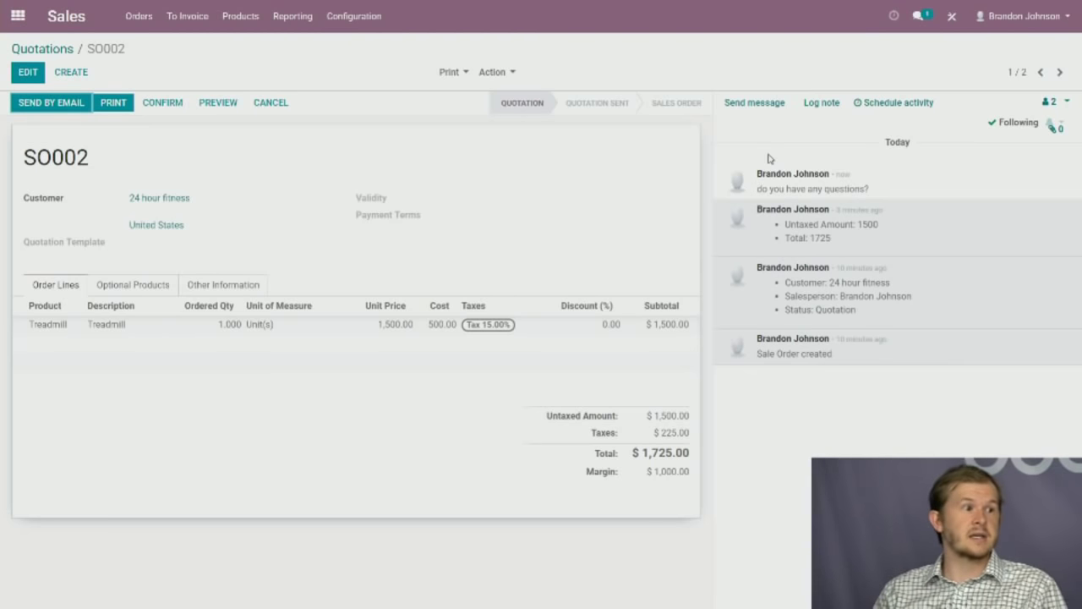
Log a note on SO002 mentioning a colleague: 'have you talked with 24 hour fitness'.
click(817, 107)
text(@)
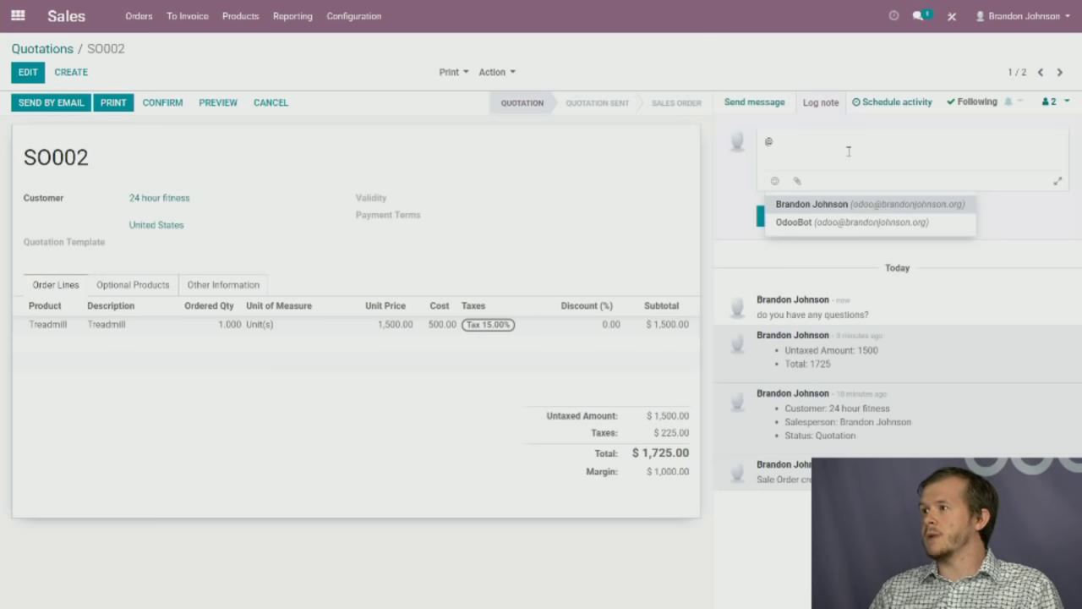
text(b)
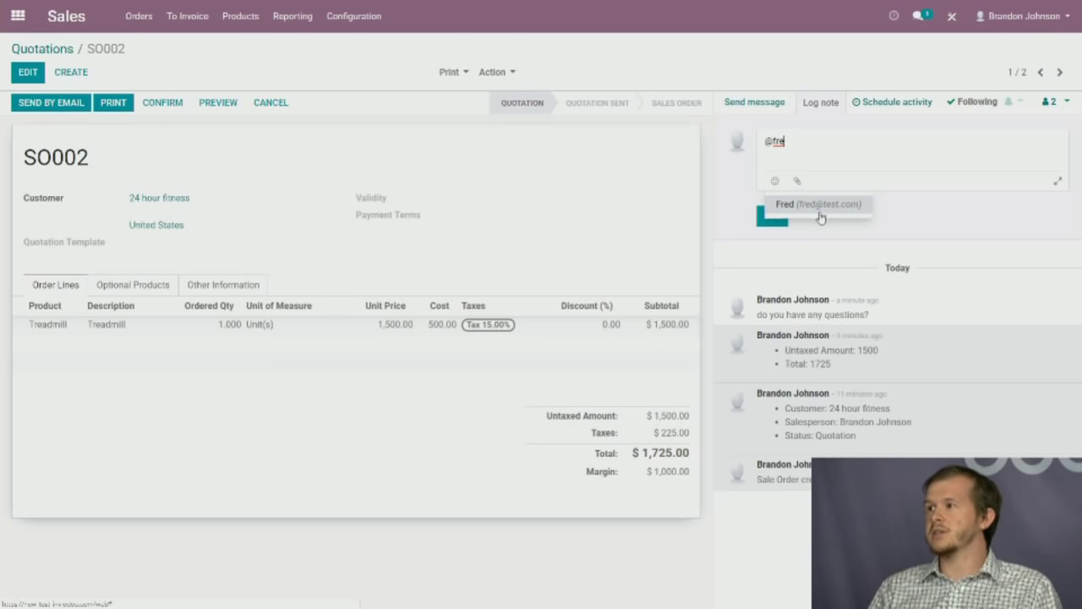
click(820, 215)
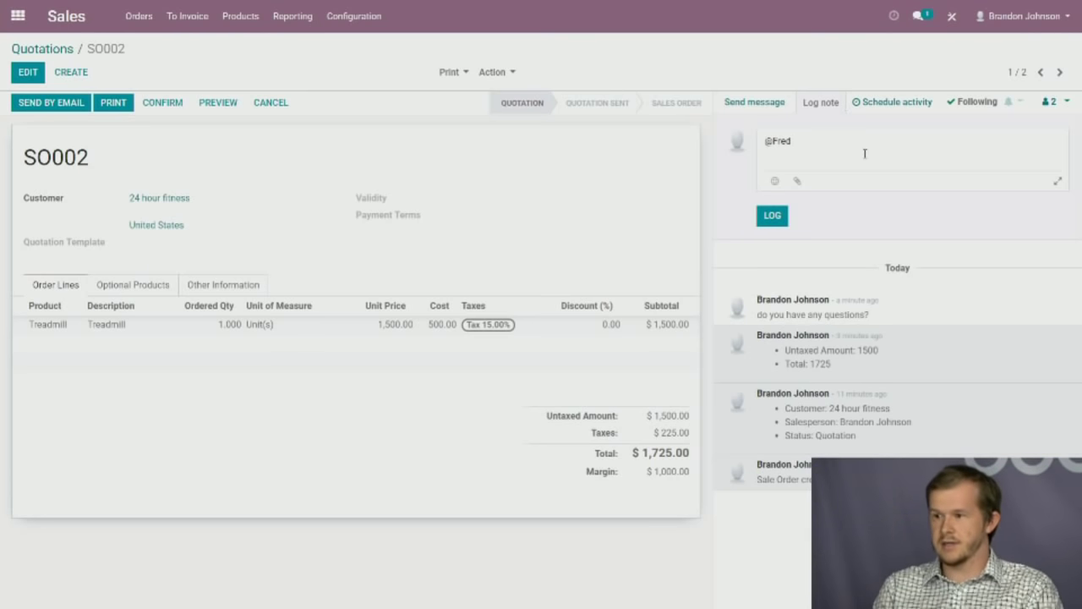
text(have yo)
text(u tak)
text(ked wi)
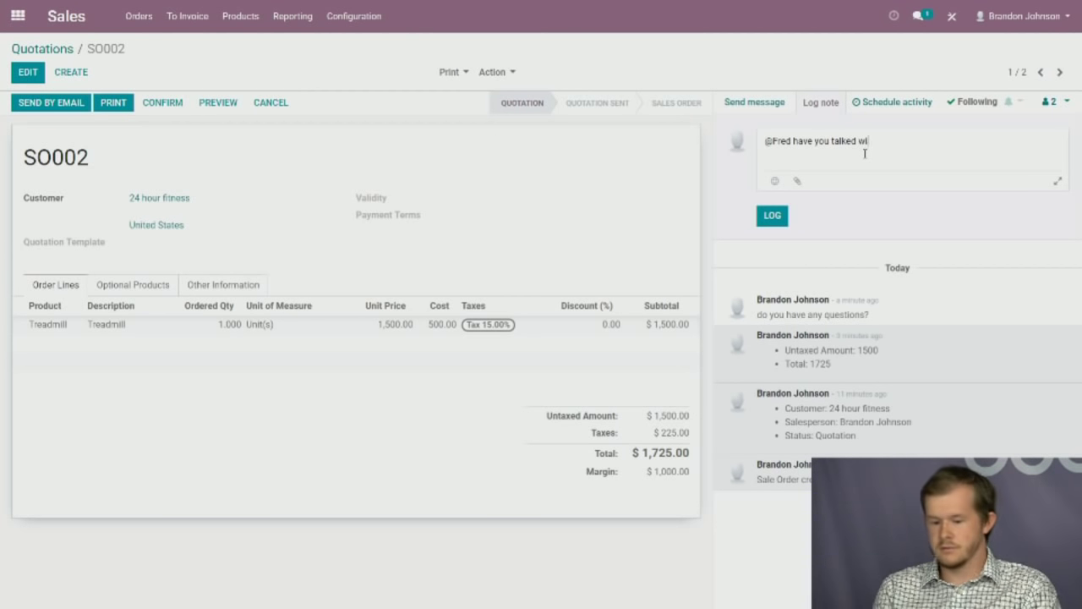
text(th 24 hour fitness)
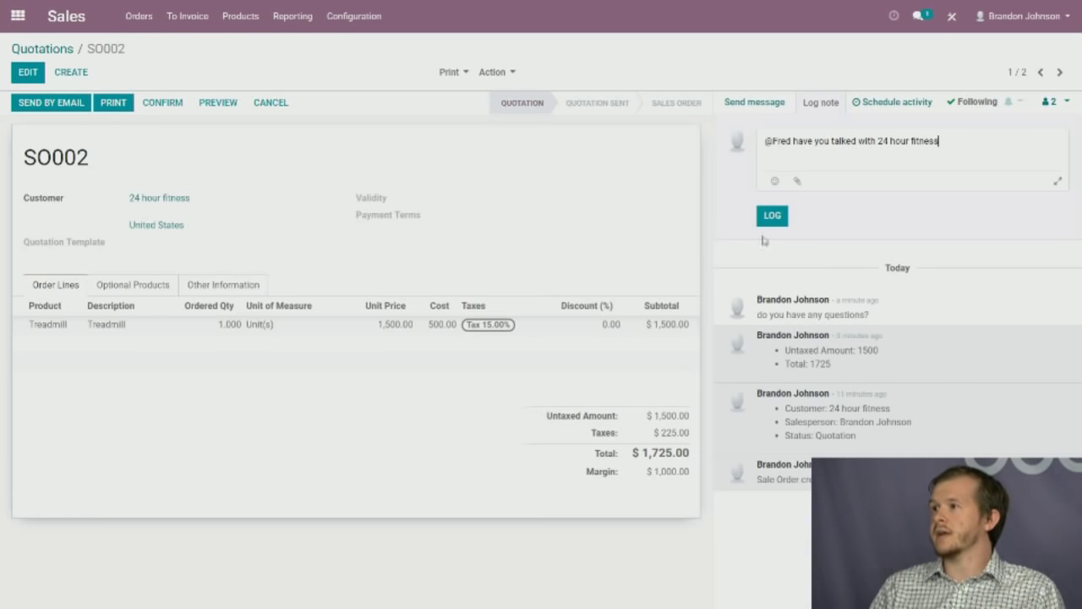
drag(984, 148, 785, 142)
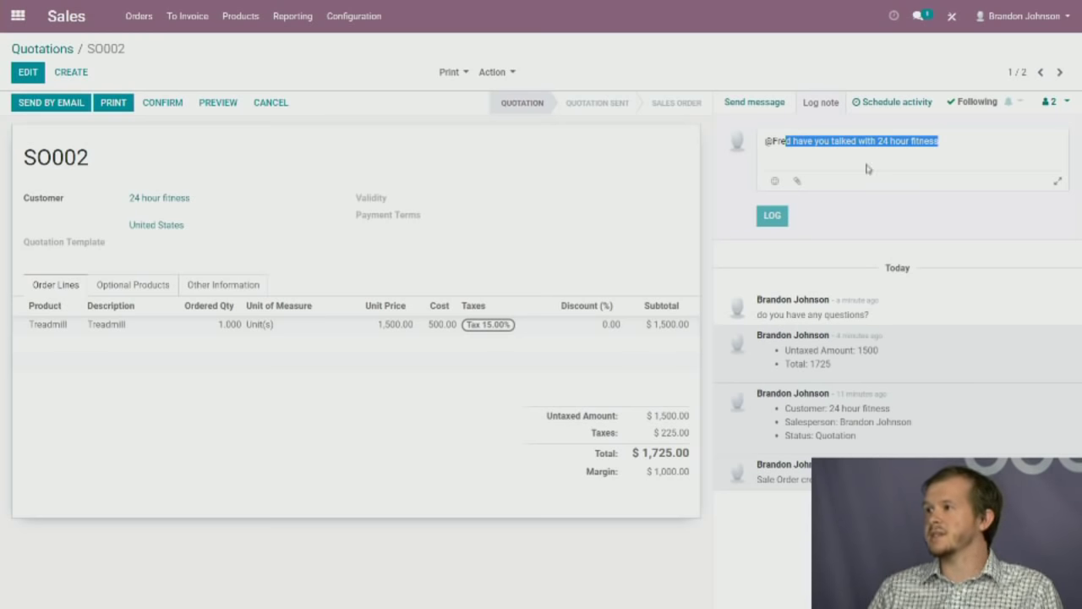
key(ctrl+Return)
Schedule a Call activity on SO002 due 06/21/2019.
click(928, 101)
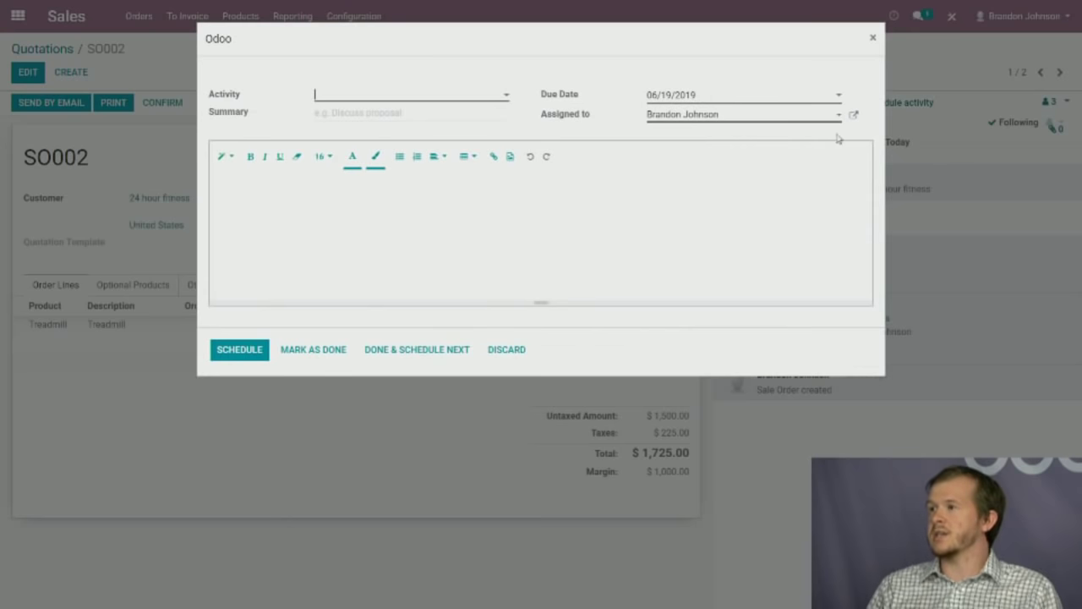
click(378, 97)
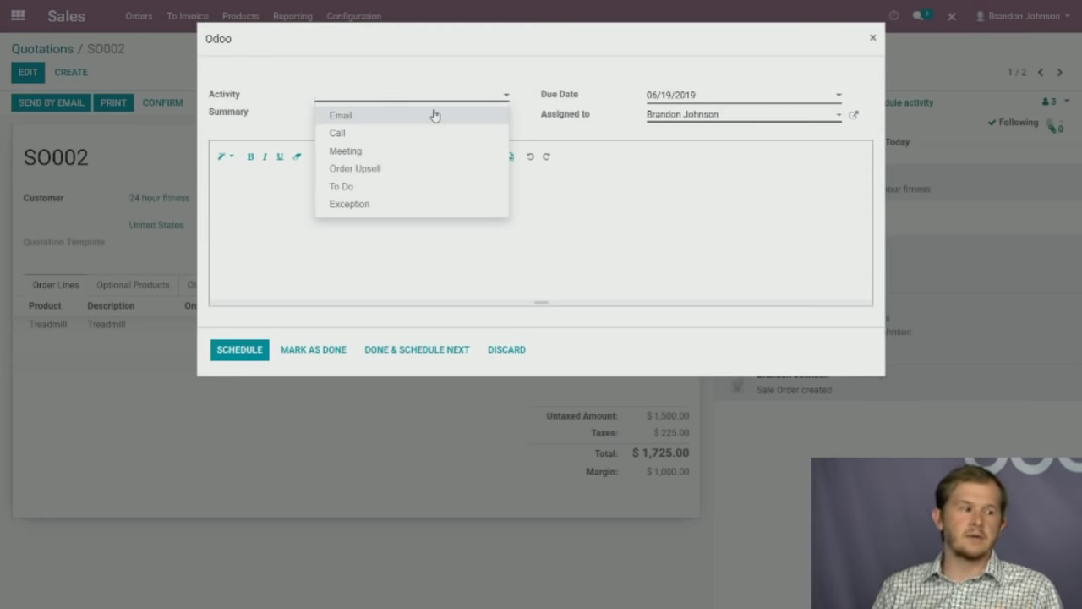
click(558, 203)
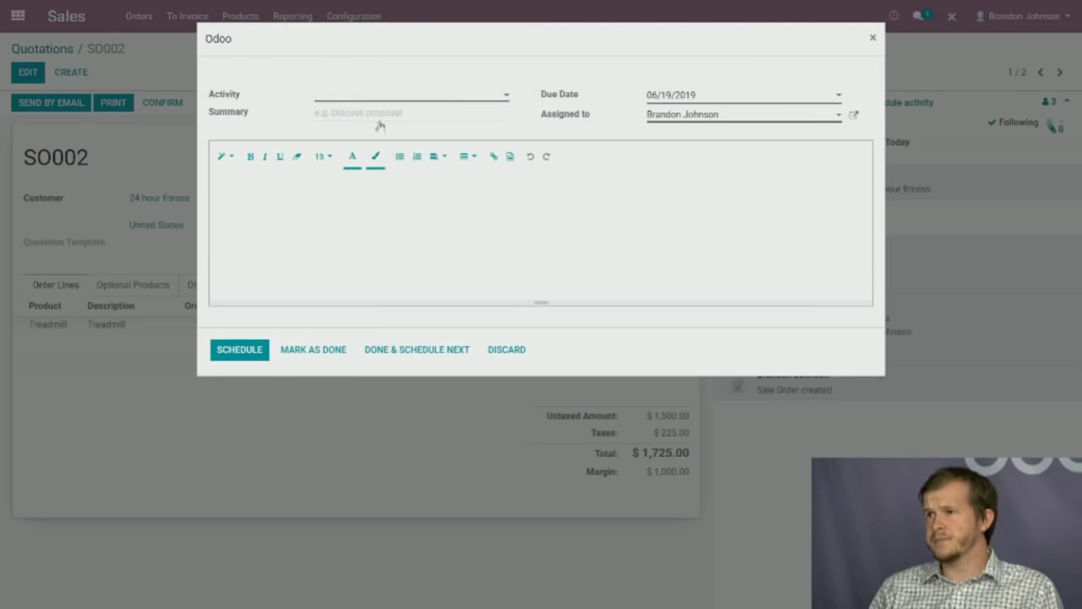
click(380, 105)
click(369, 133)
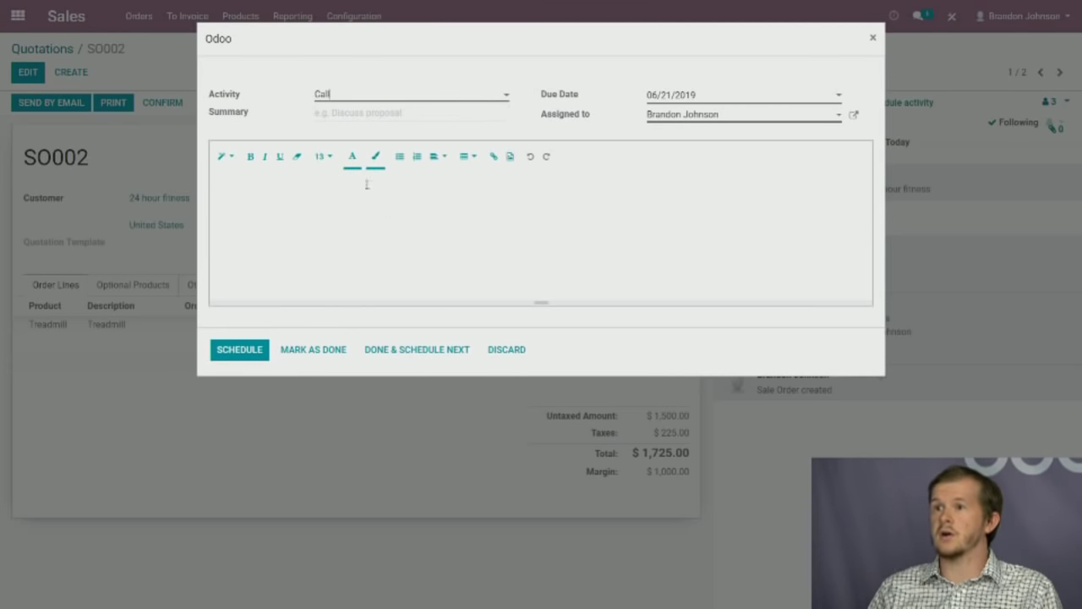
click(237, 357)
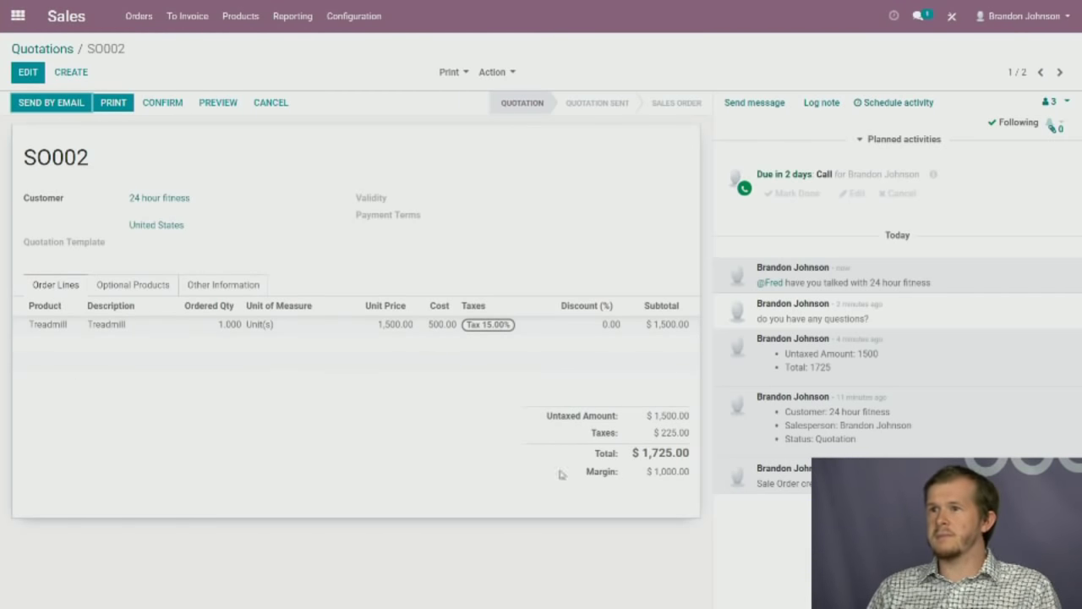
Email SO002 to 24 hour fitness after checking the attached SO002.pdf total of 1,725.00.
click(82, 110)
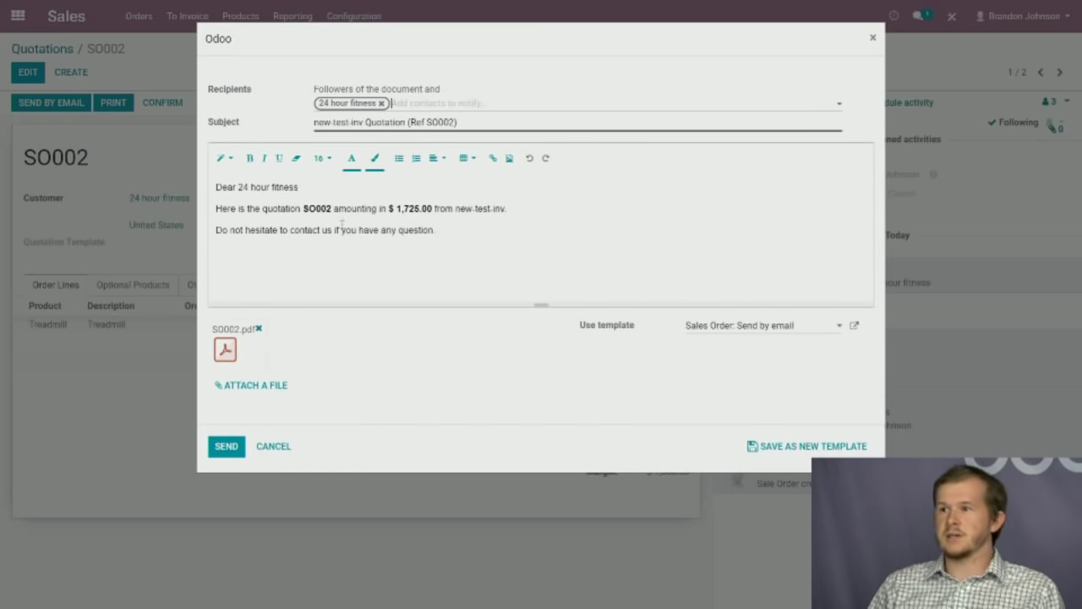
drag(302, 209, 511, 210)
click(398, 221)
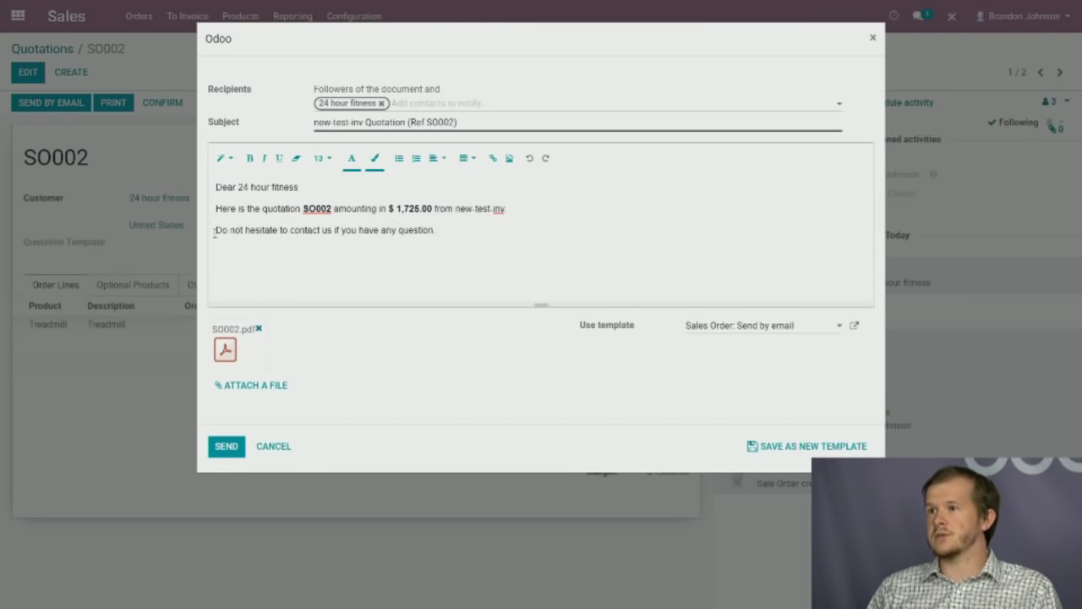
click(224, 352)
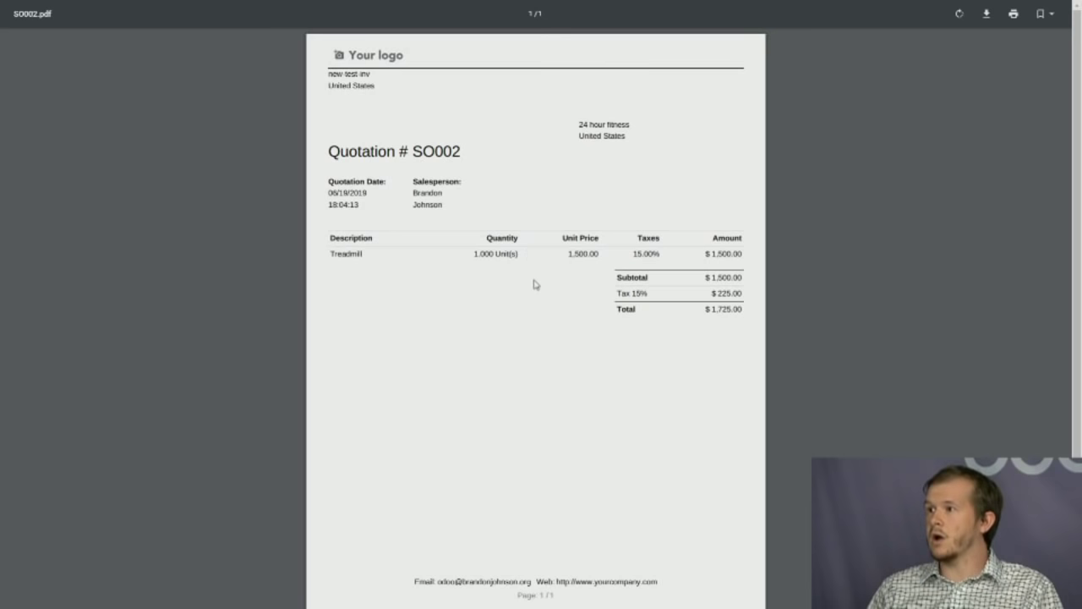
double_click(734, 309)
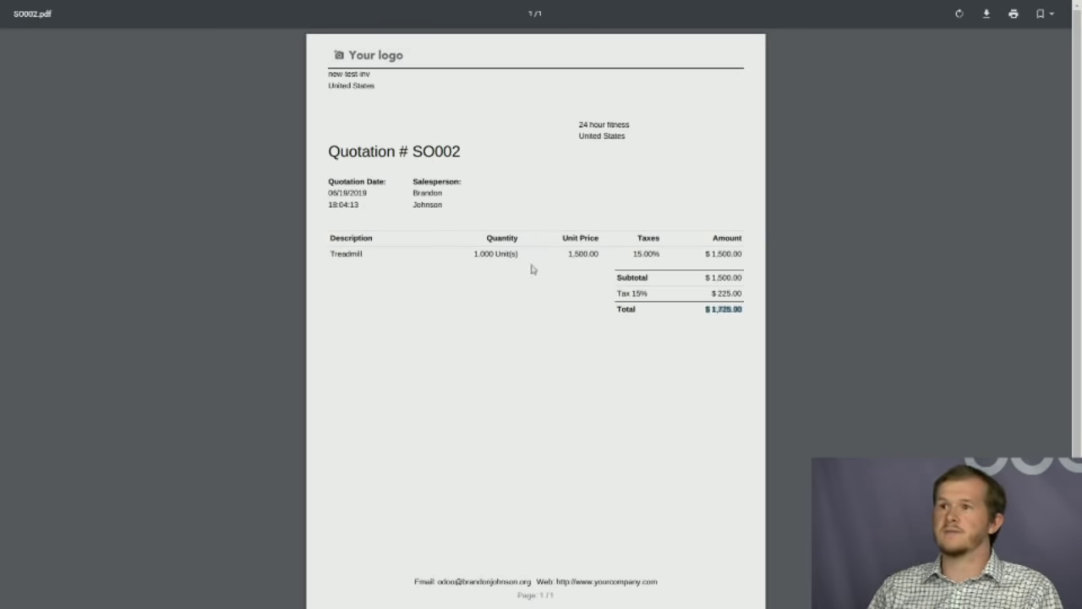
click(388, 314)
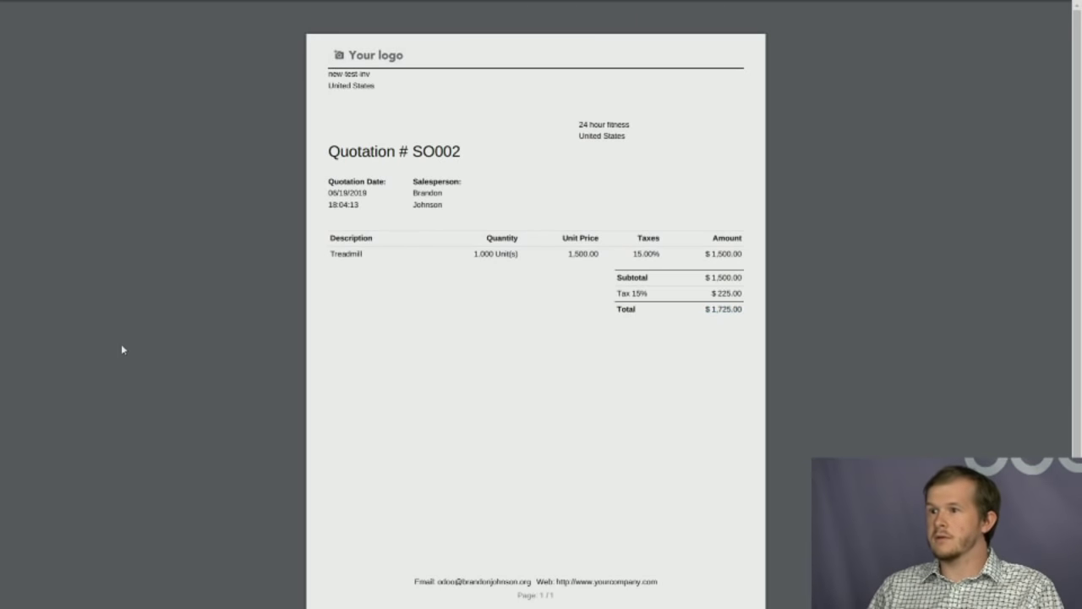
key(ctrl+w)
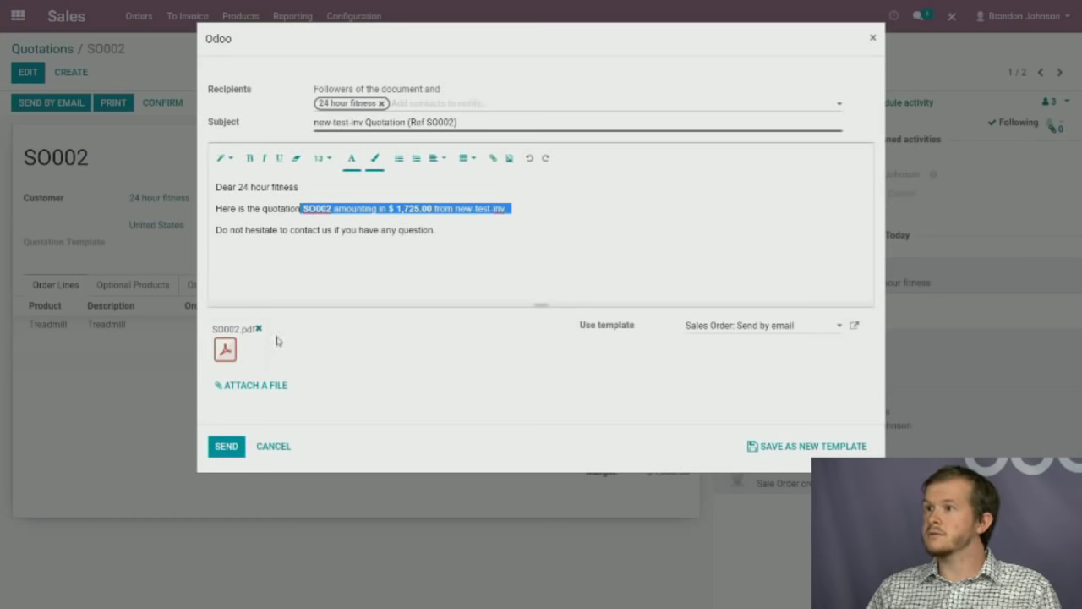
click(225, 453)
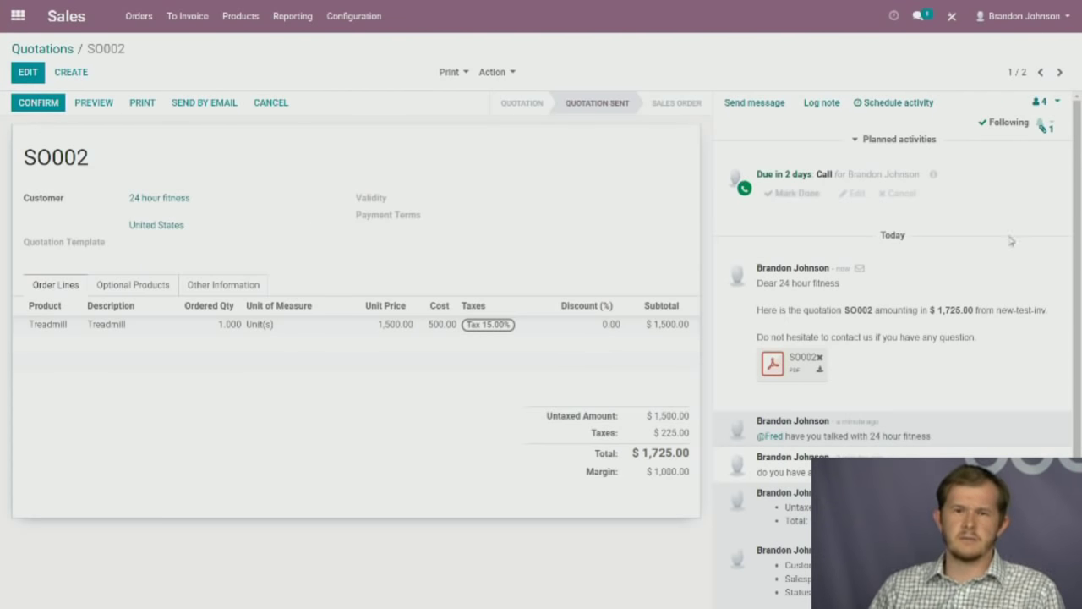
Confirm SO002 as a sales order, check delivery WH/OUT/00001, then go to the apps home screen.
click(39, 103)
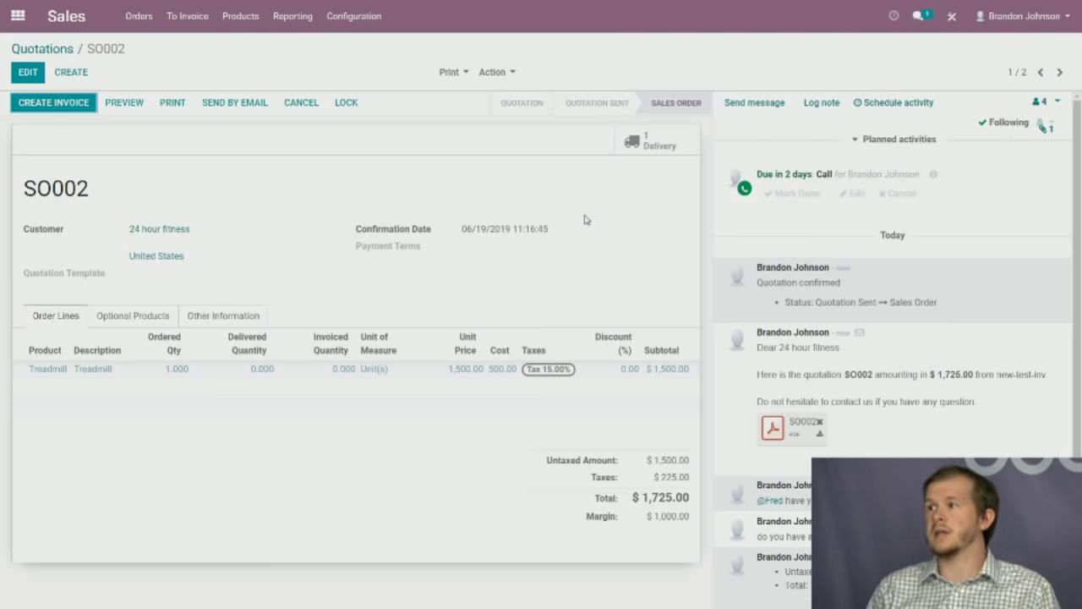
click(657, 150)
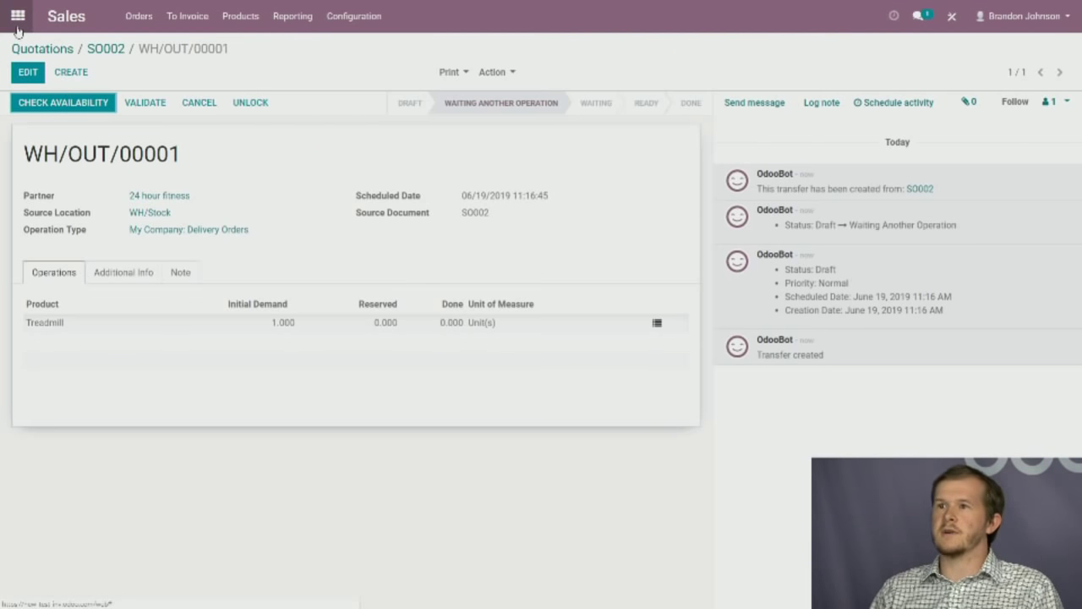
click(106, 48)
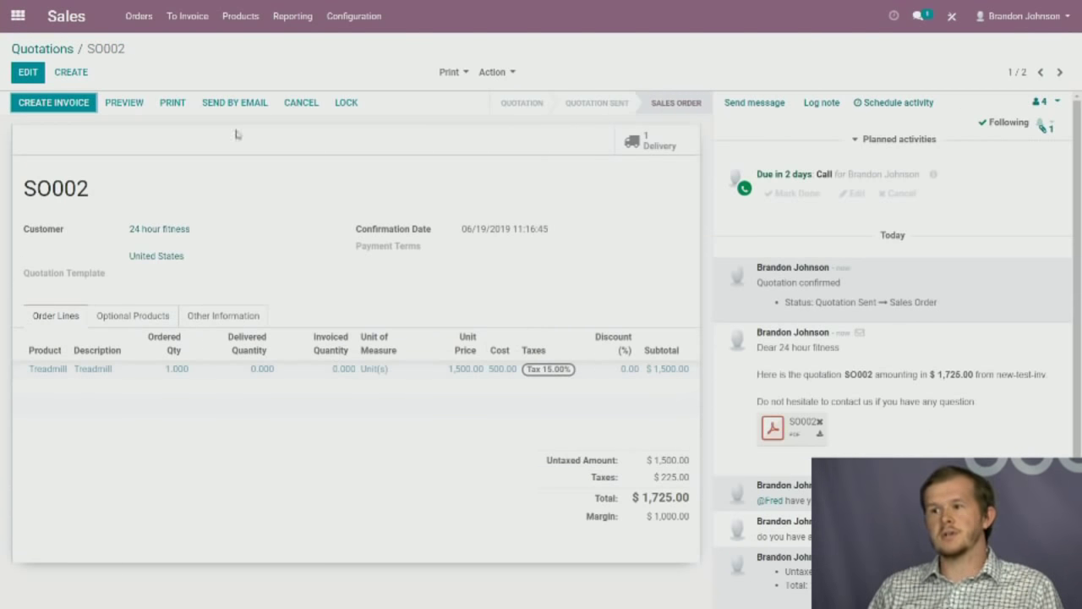
click(17, 16)
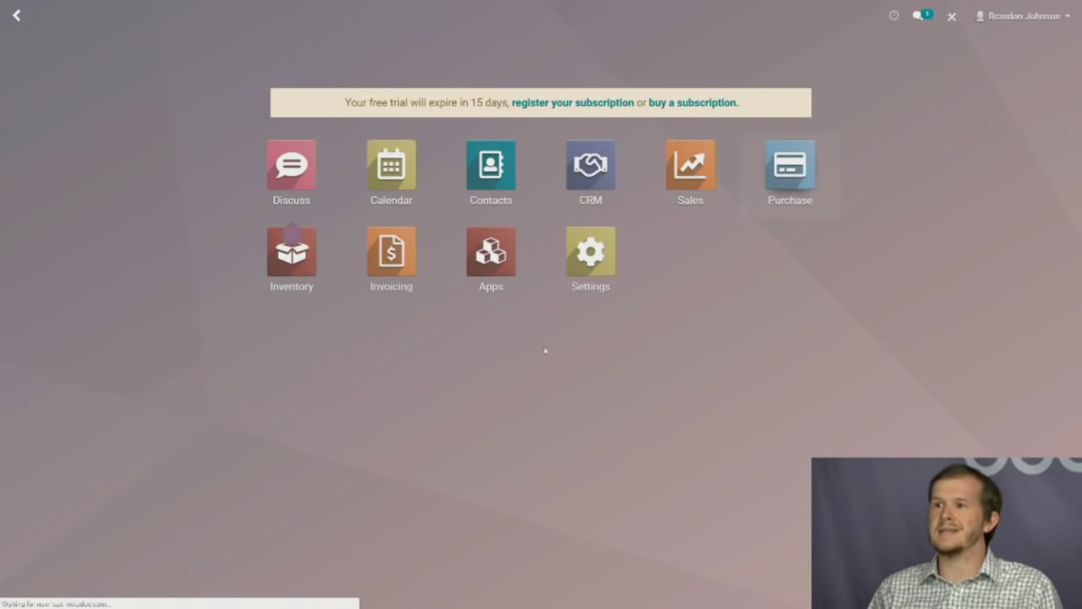
Open RFQ PO00001 in Purchase for one Treadmill at 500.00 from treadmillsrus.
key(Return)
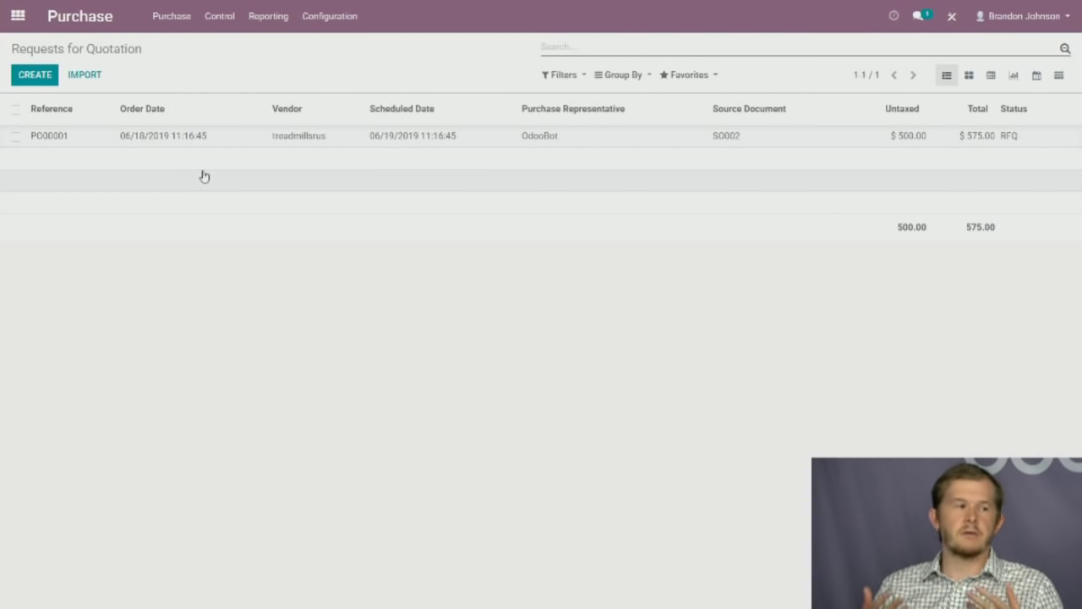
click(276, 139)
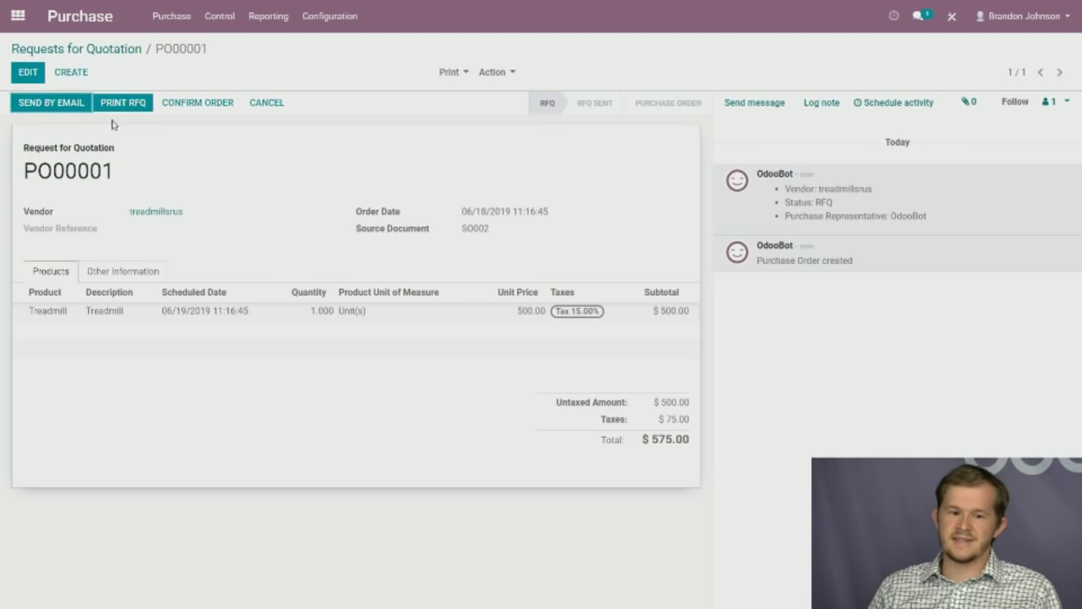
click(84, 108)
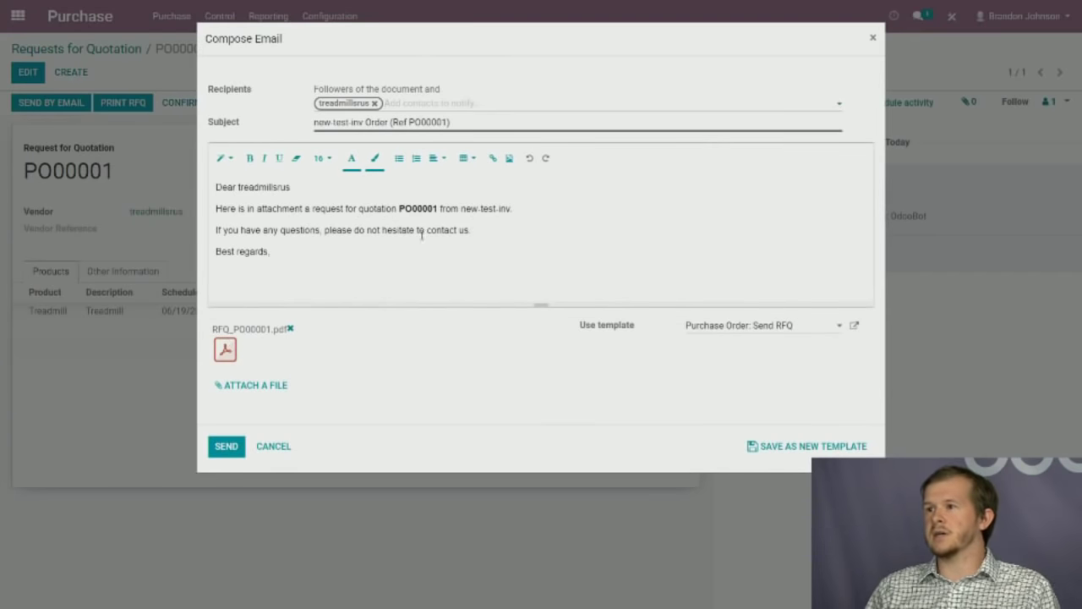
Email RFQ PO00001 with its PDF attached to treadmillsrus.
drag(445, 252, 216, 208)
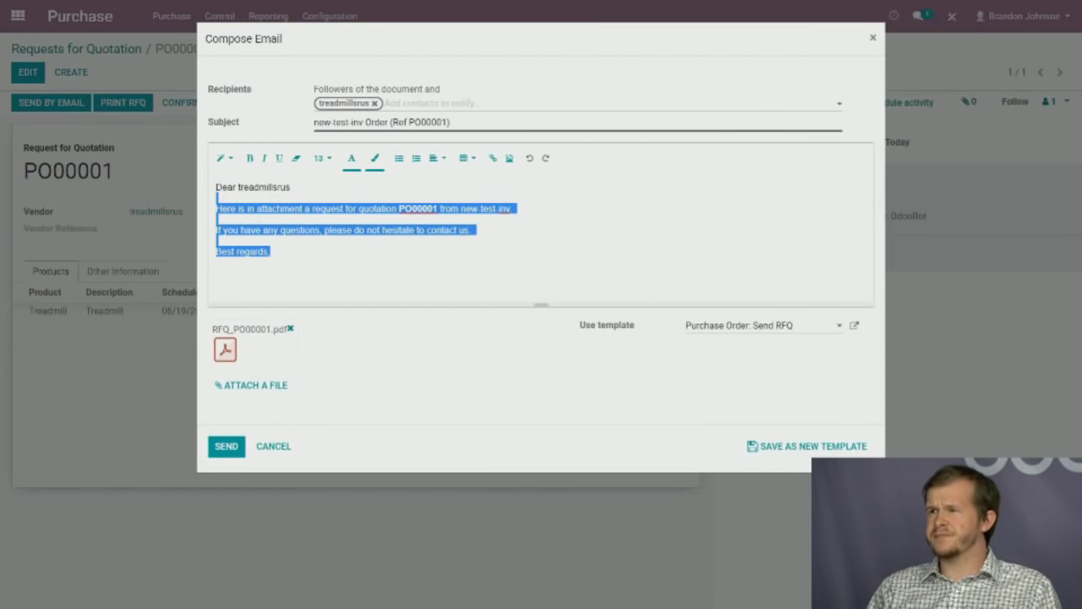
click(225, 349)
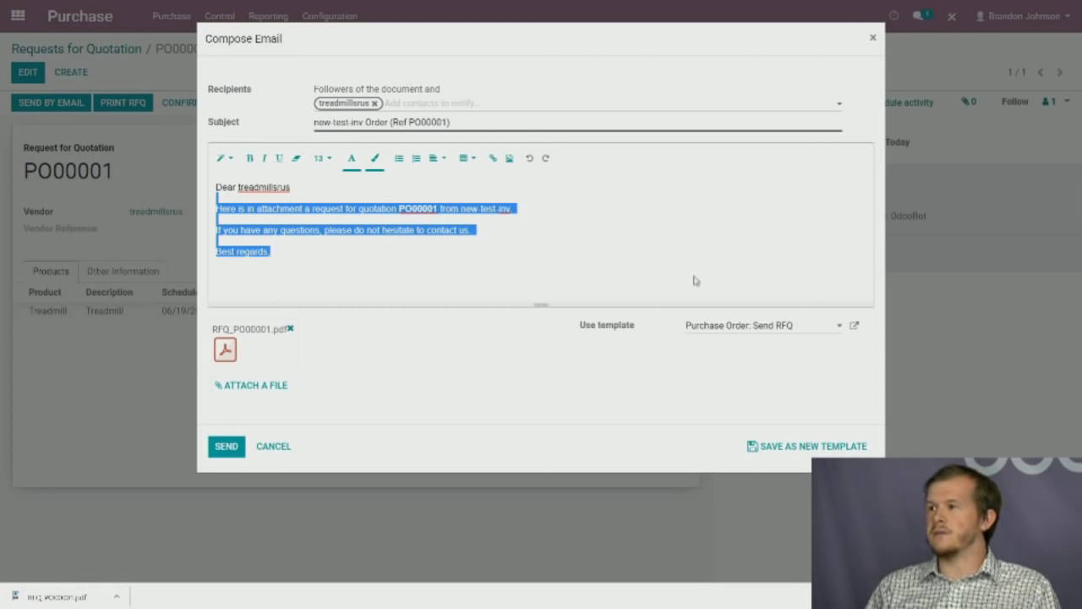
click(225, 446)
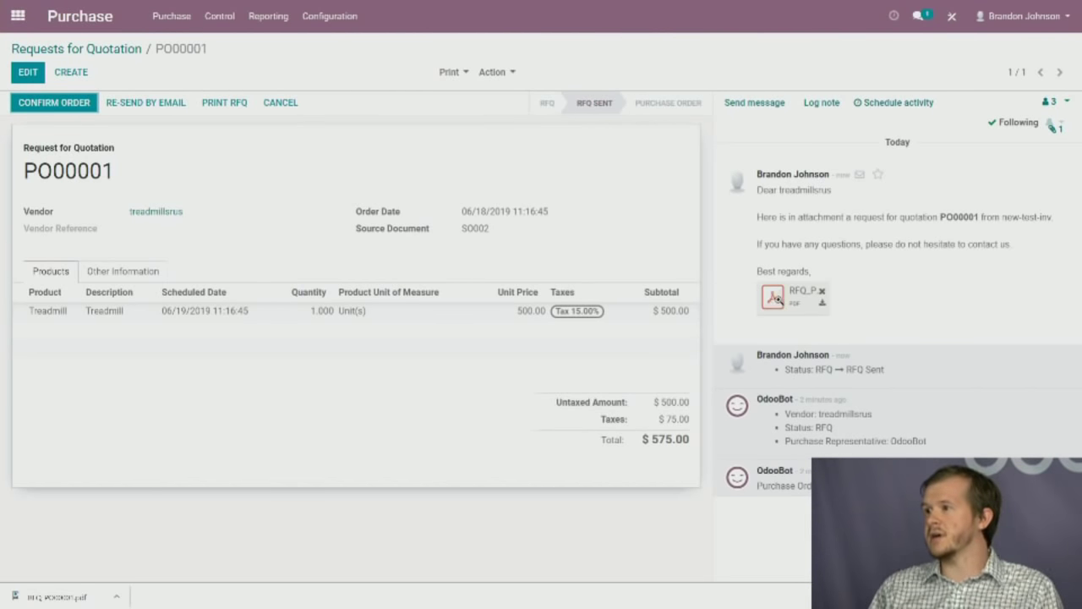
Preview the sent RFQ PDF from the chatter, then begin a log note.
click(776, 298)
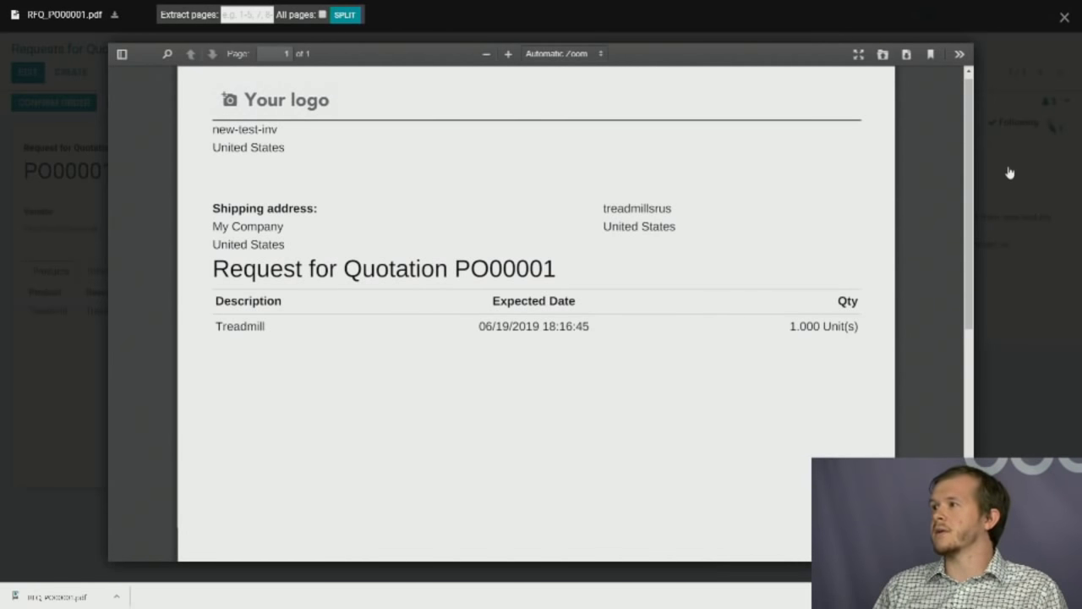
click(1065, 17)
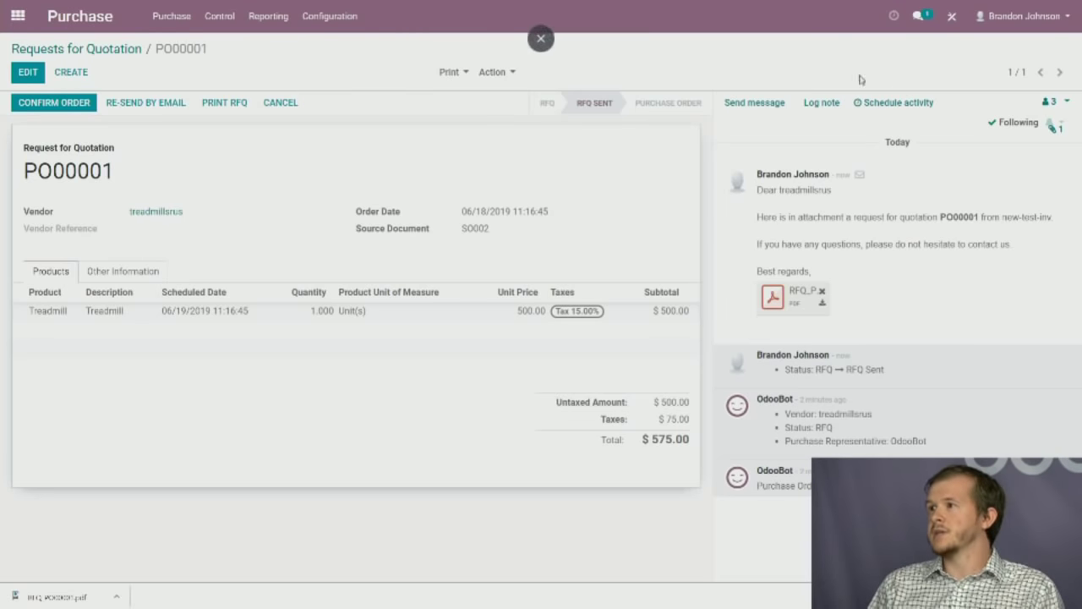
click(821, 102)
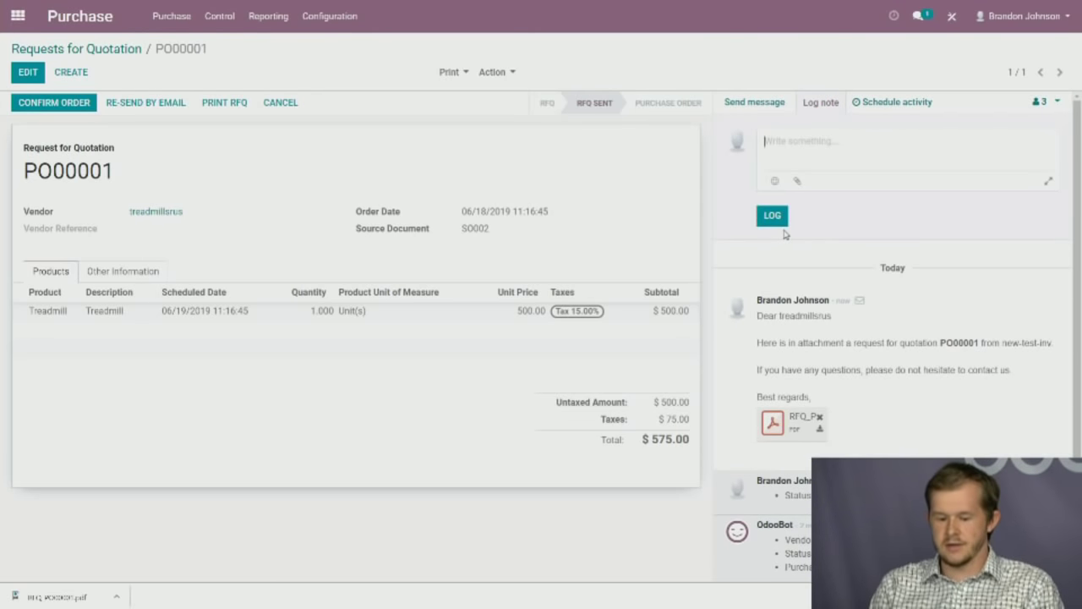
Log a completed Call activity on PO00001 with the note 'they agreed to send a treadmill'.
click(901, 105)
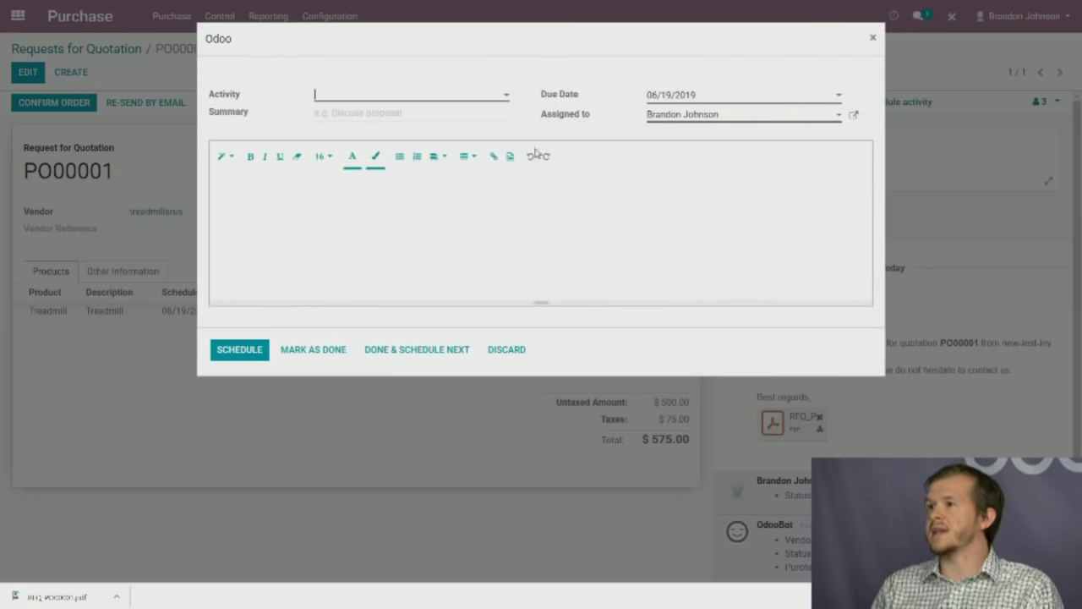
click(389, 94)
click(375, 134)
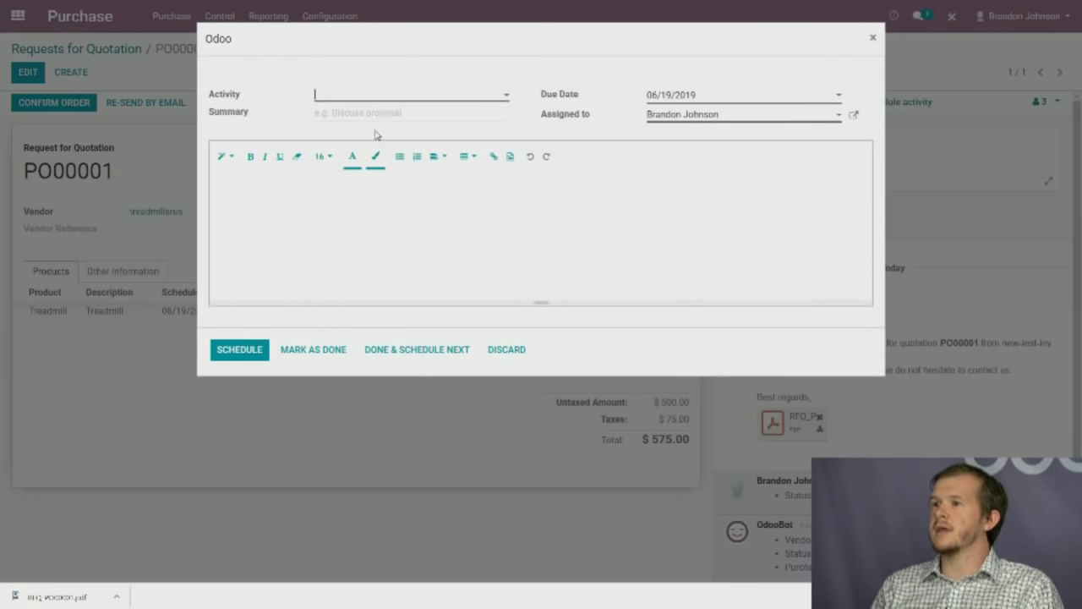
click(330, 211)
text(they)
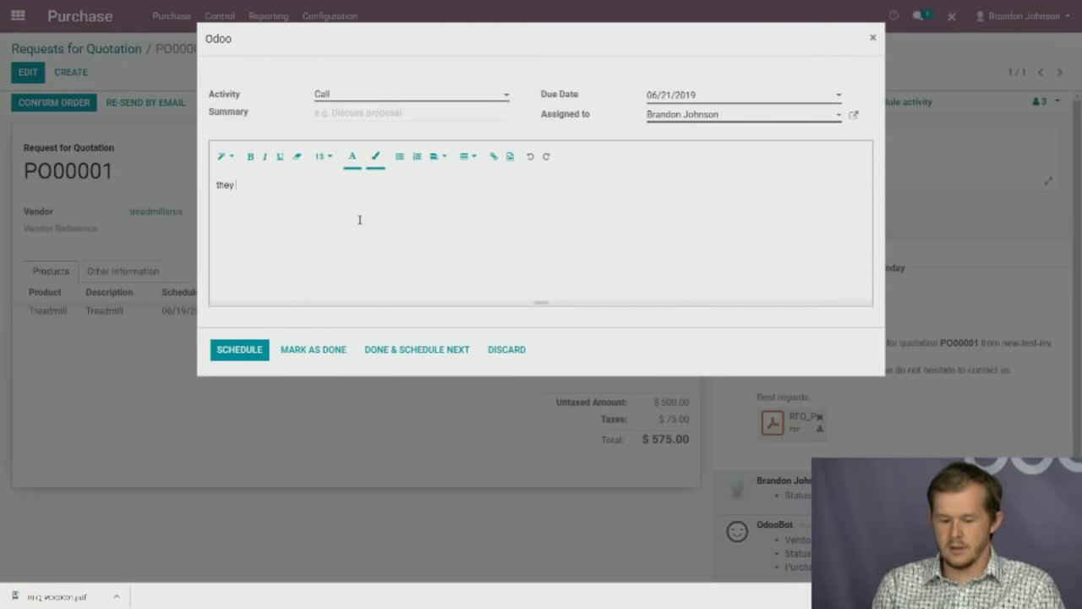
text( agreed to send a treadmill)
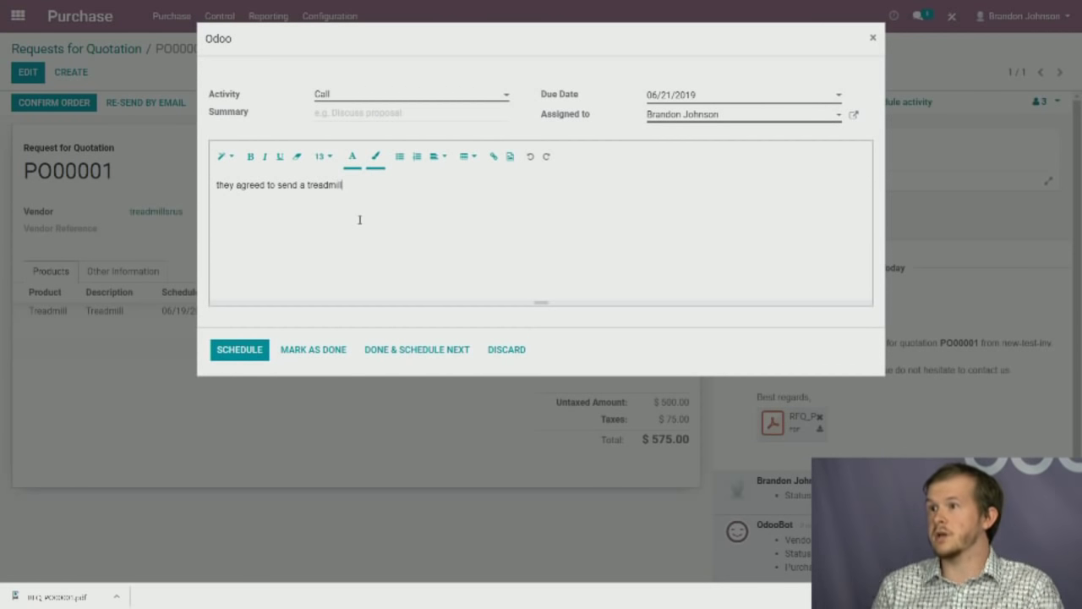
click(309, 355)
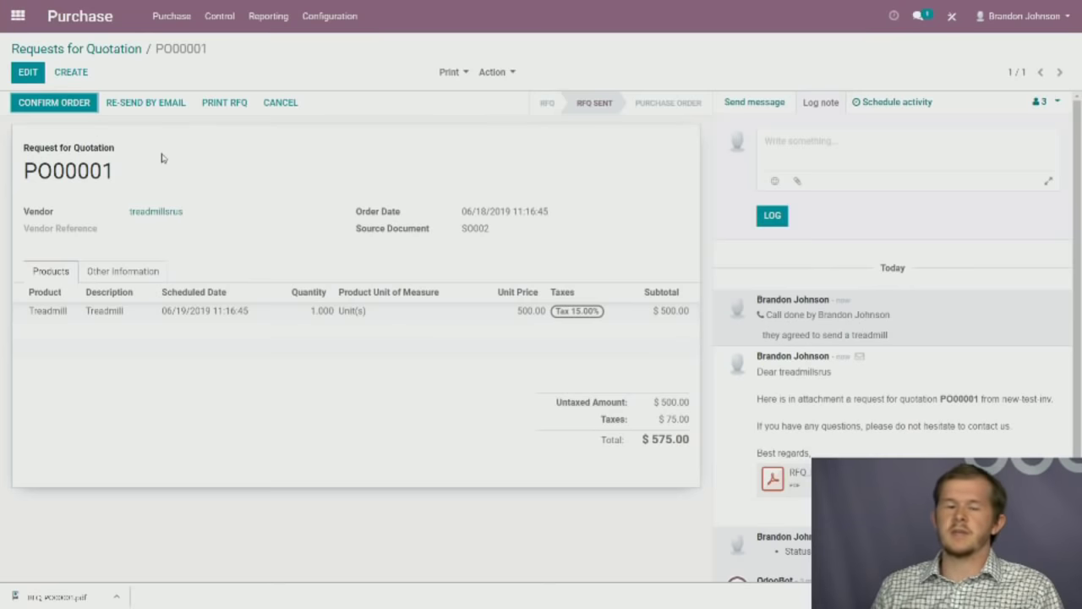
Confirm PO00001 as a purchase order, look over its receipt WH/IN/00001, then go home.
click(76, 104)
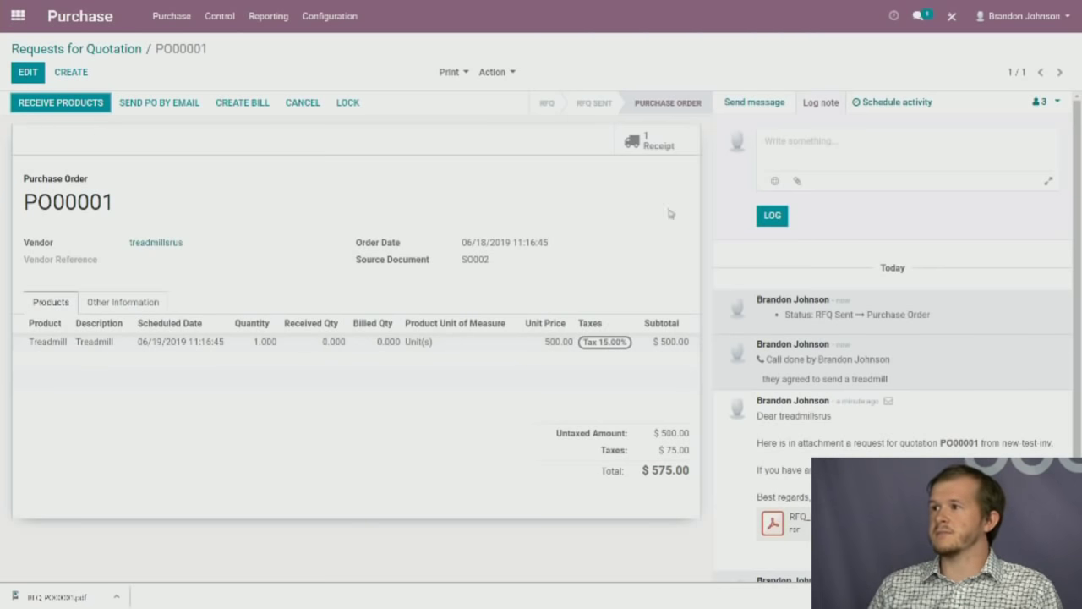
click(679, 146)
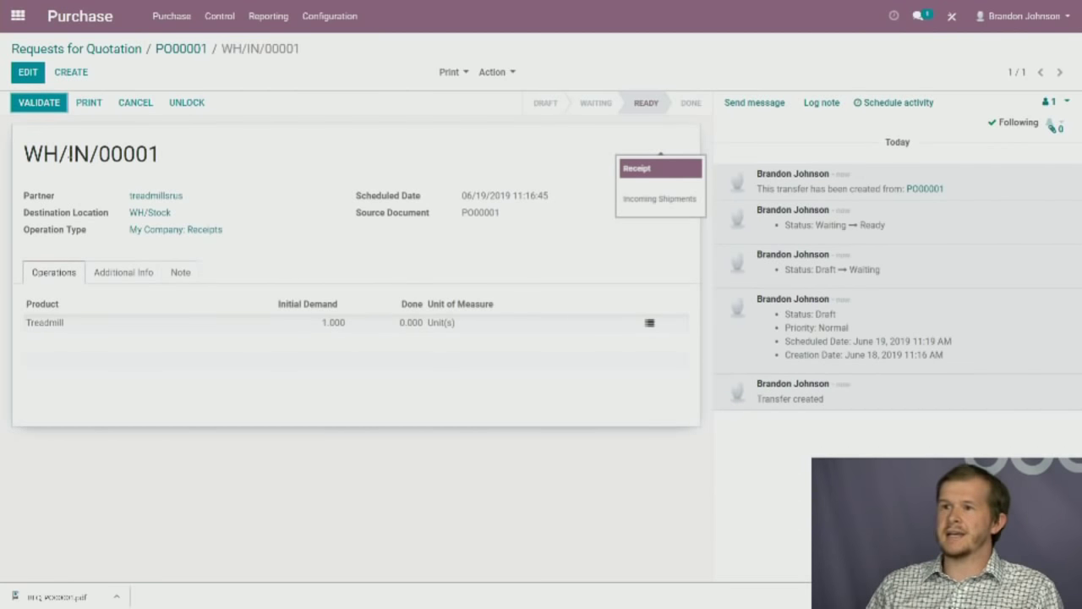
drag(25, 154, 160, 155)
click(54, 153)
click(161, 156)
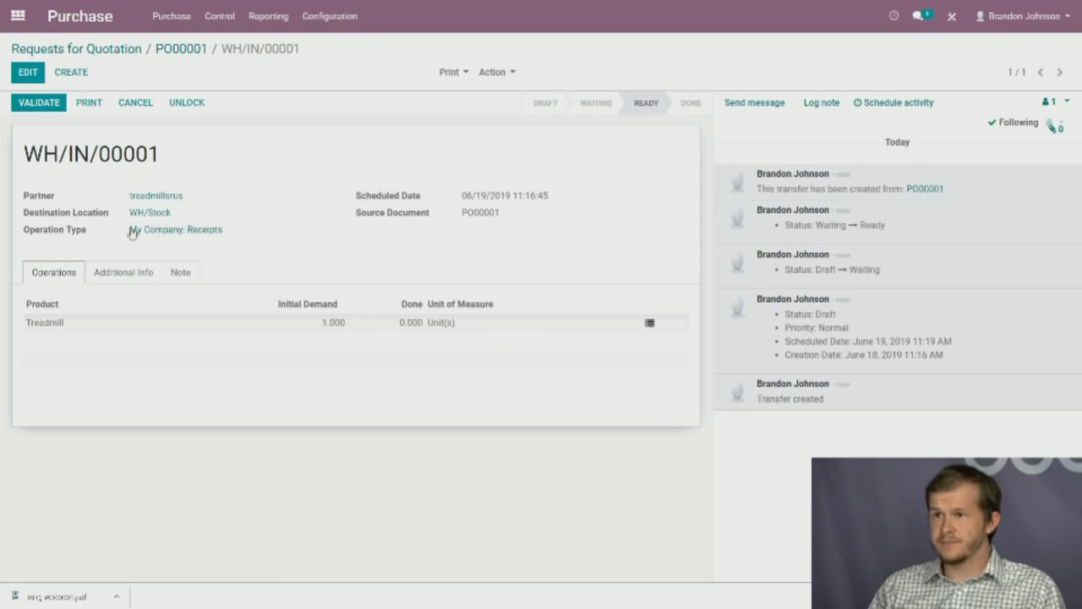
click(17, 15)
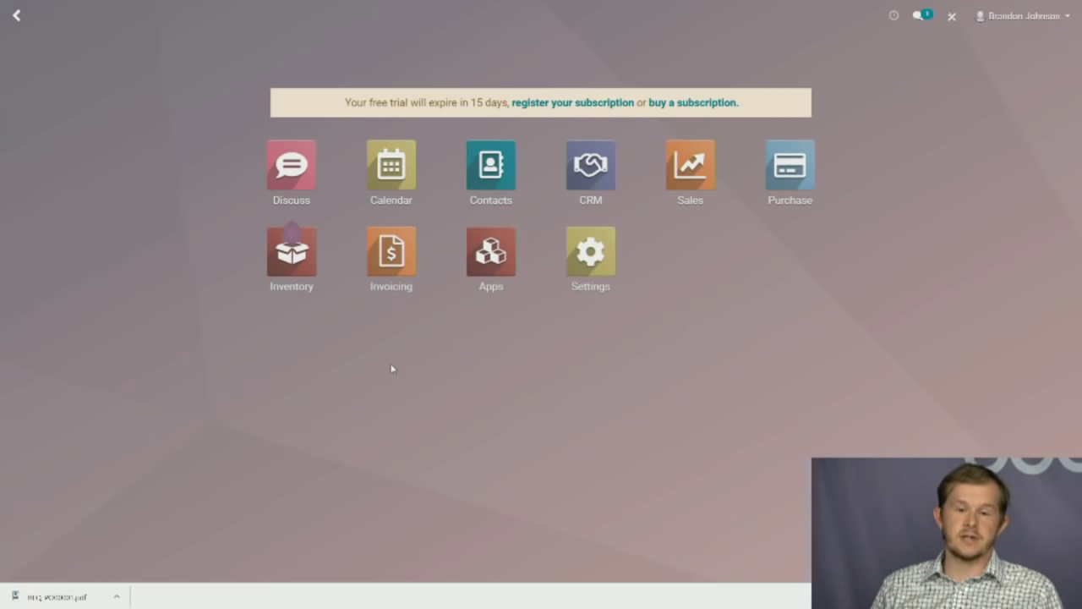
Open receipt WH/IN/00001 from the Inventory receipts waiting to be processed.
click(298, 279)
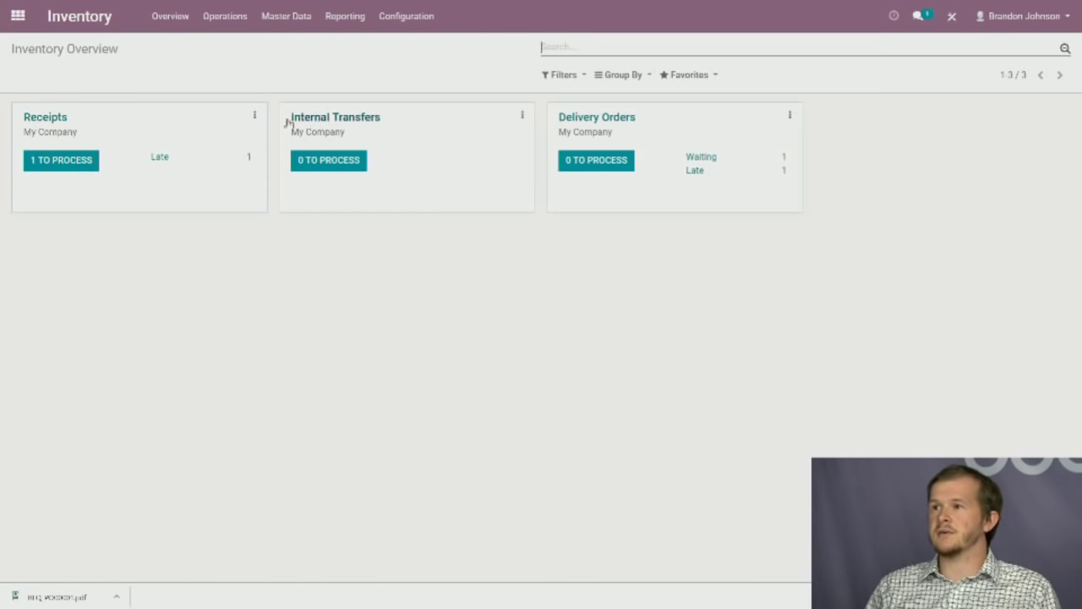
click(59, 170)
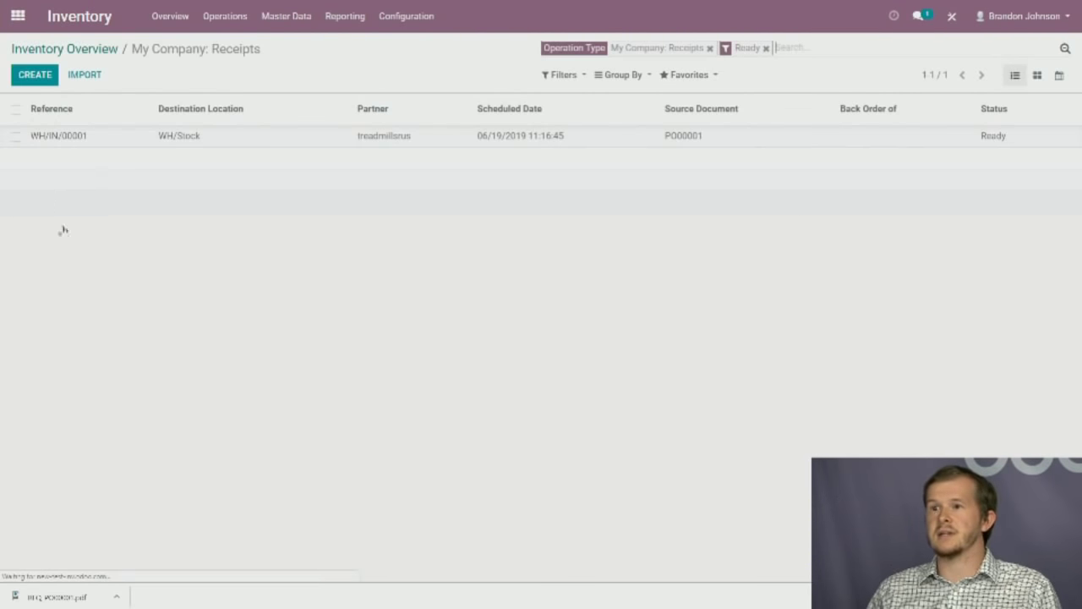
click(227, 137)
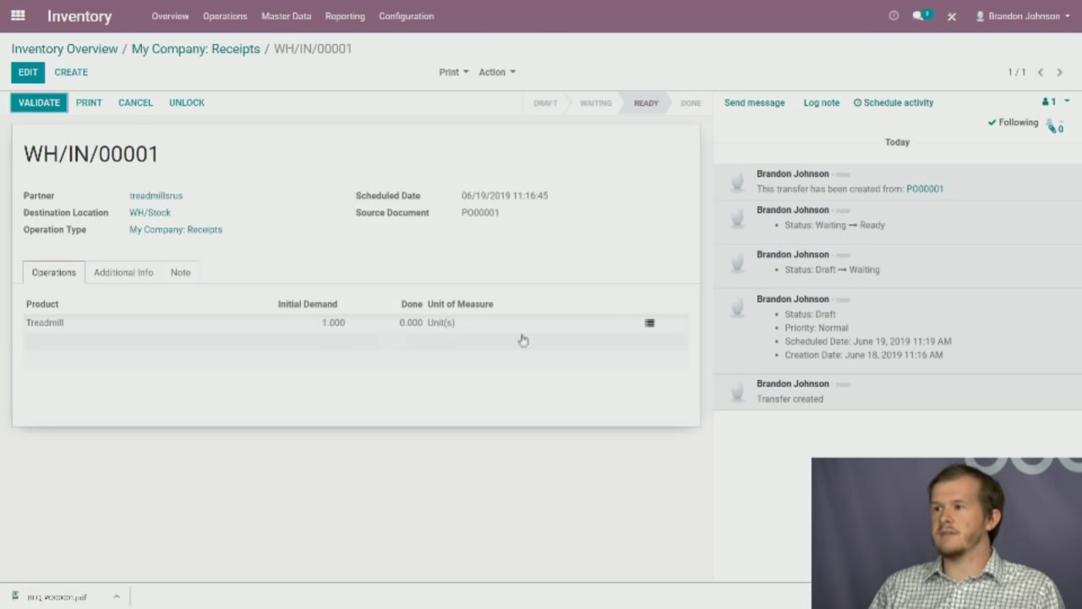
Enter lot x123 and a done quantity of 1 on the Treadmill line and confirm.
click(650, 324)
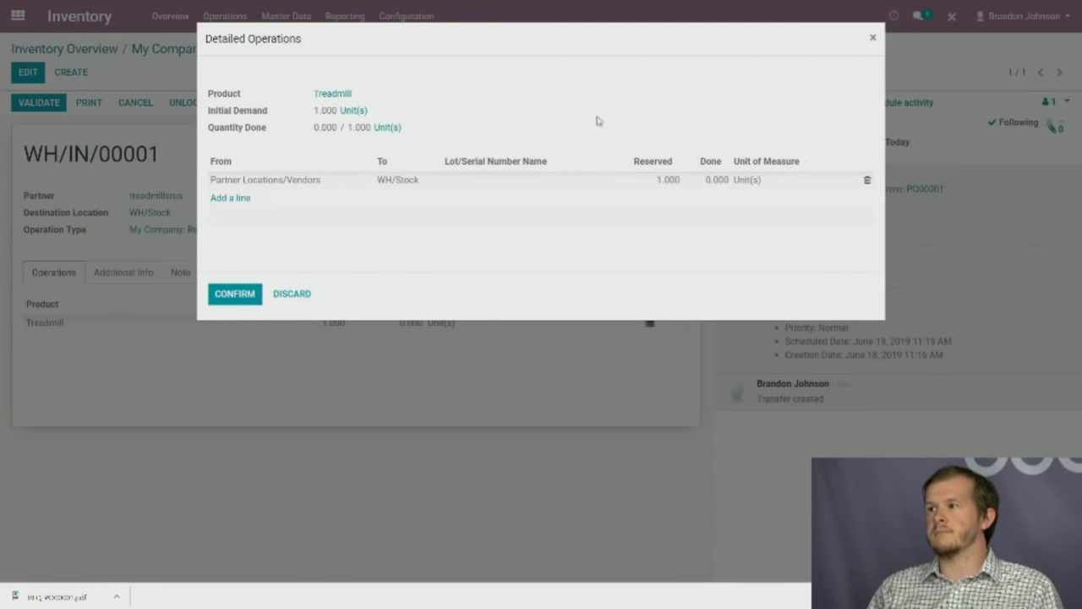
click(519, 179)
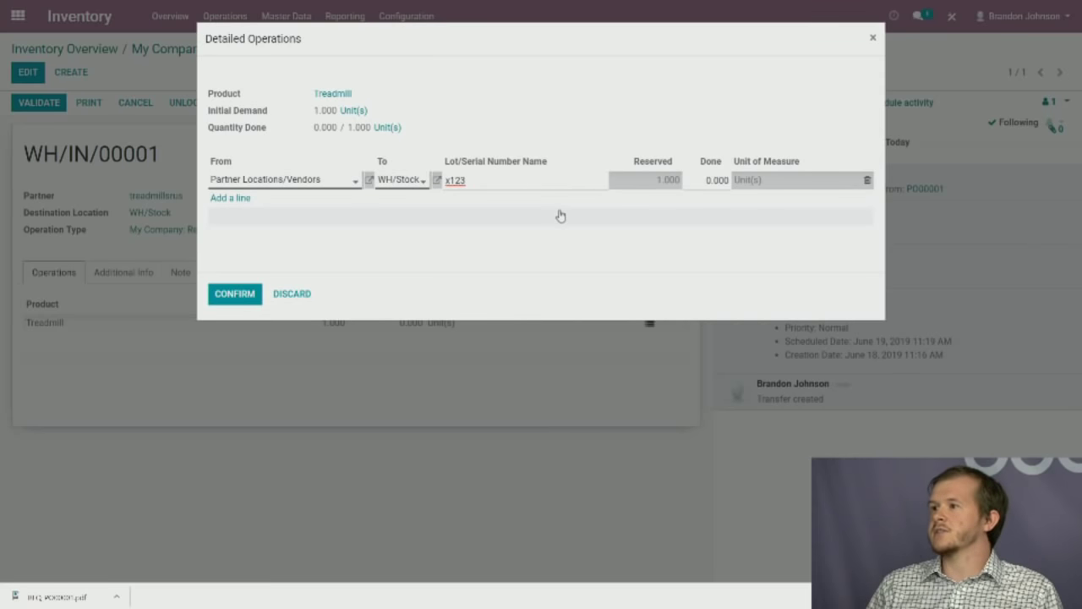
click(717, 181)
text(1)
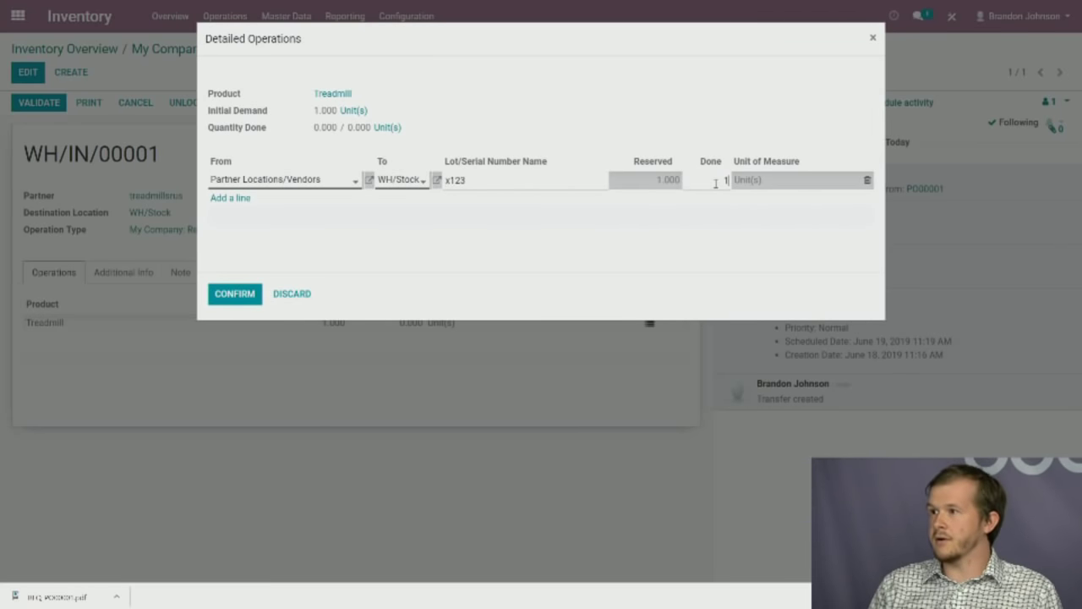
click(659, 262)
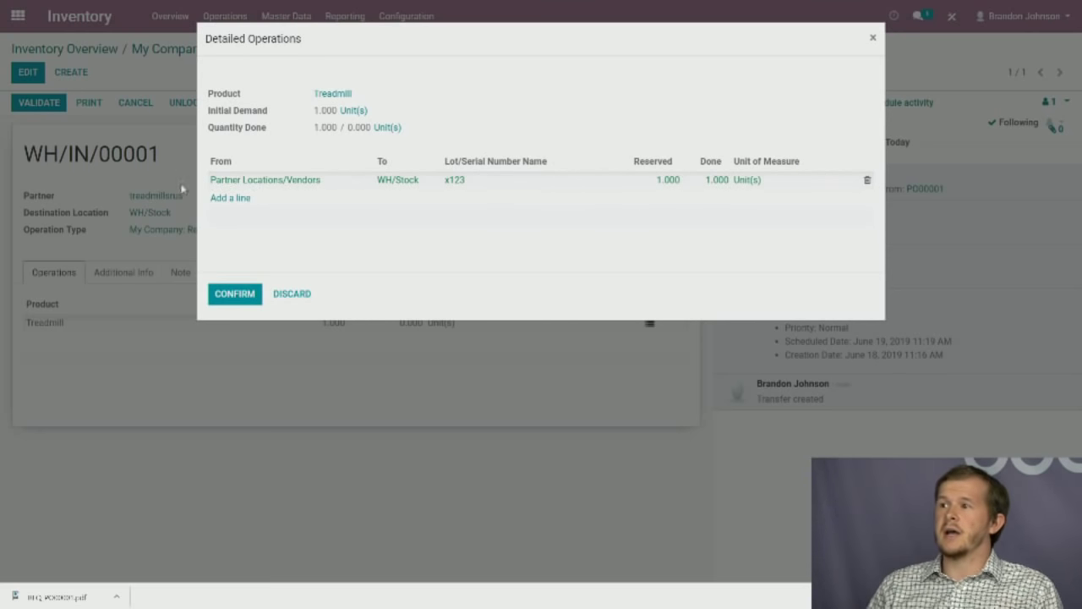
click(246, 299)
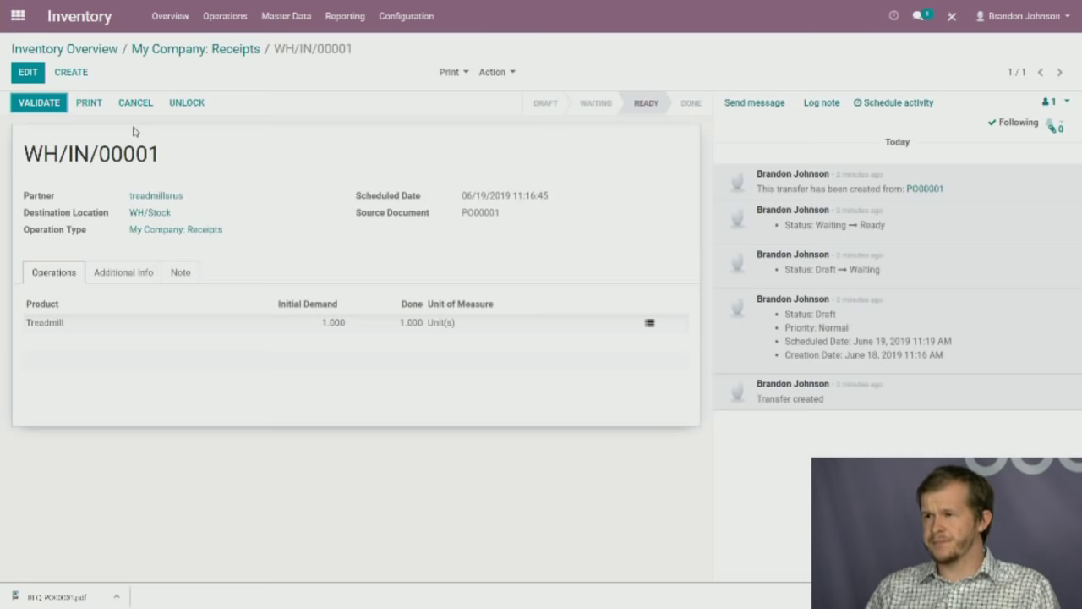
click(285, 17)
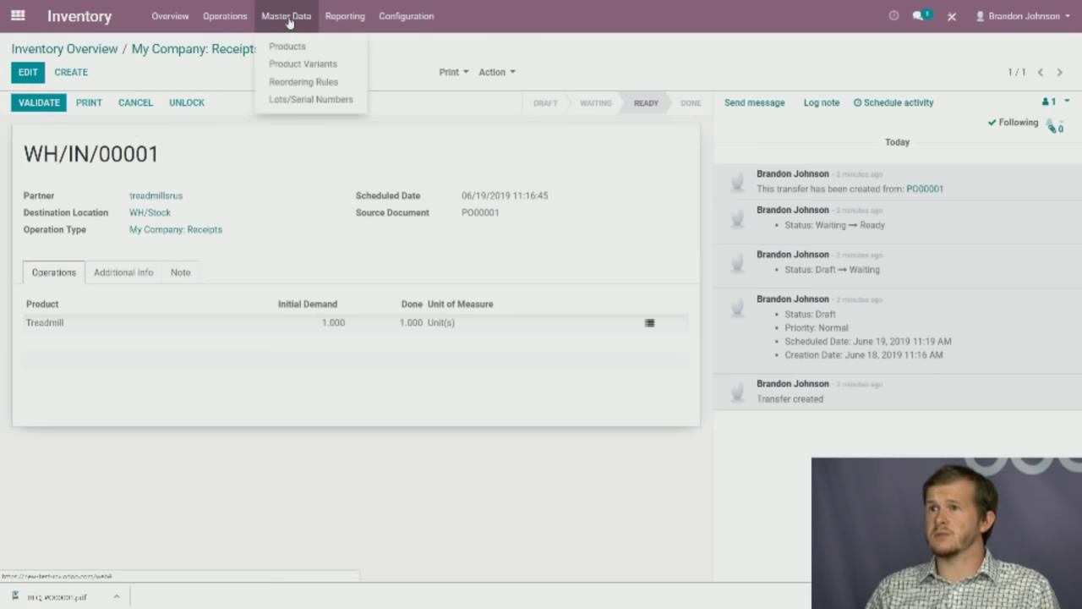
Check the Treadmill product record showing 0.000 units on hand and forecasted, then go home.
click(285, 46)
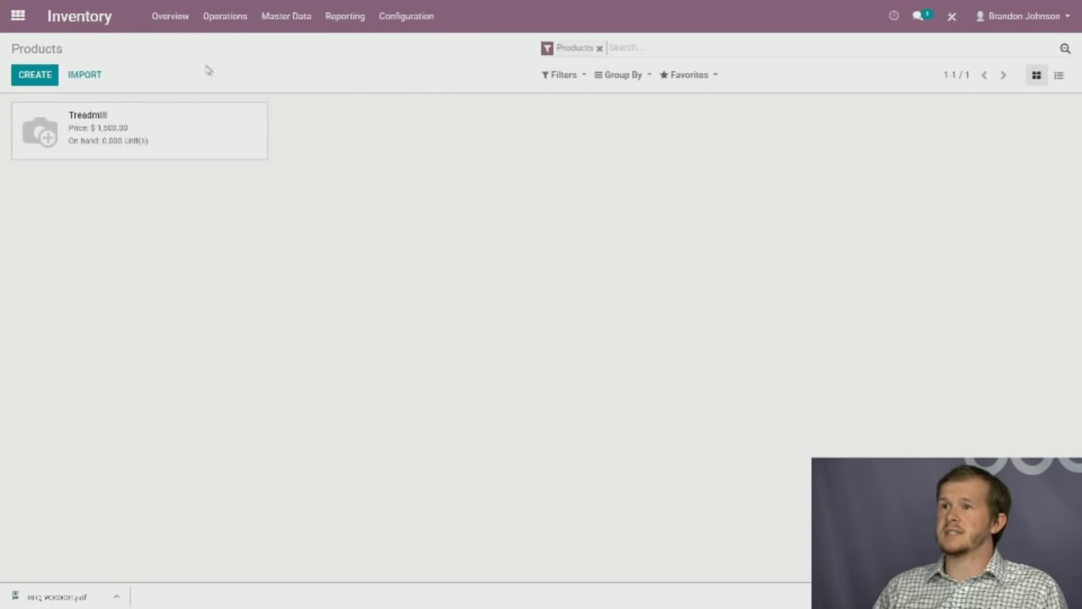
click(188, 149)
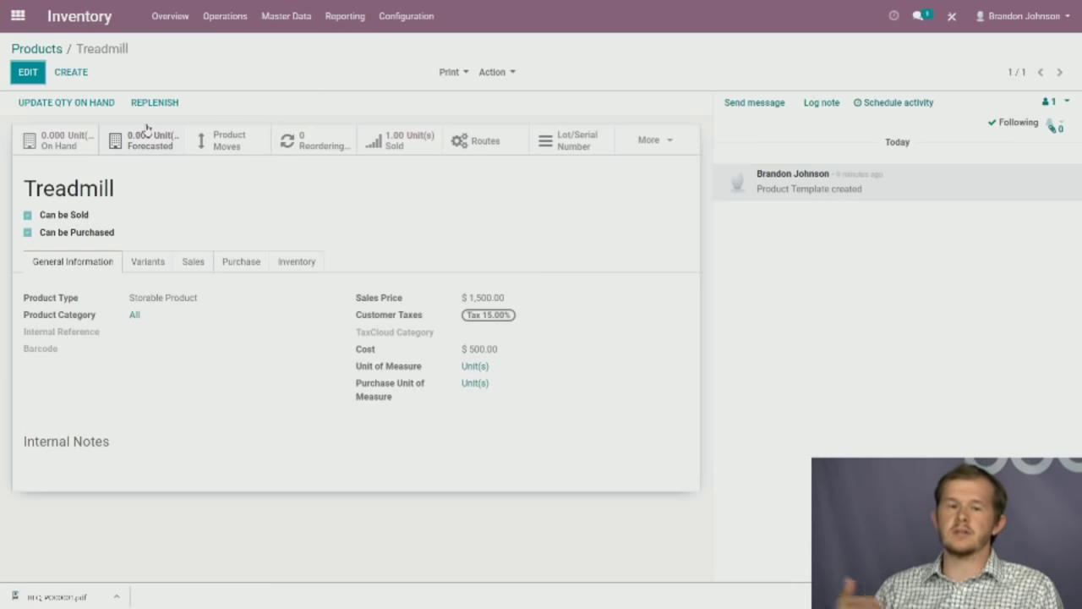
click(225, 16)
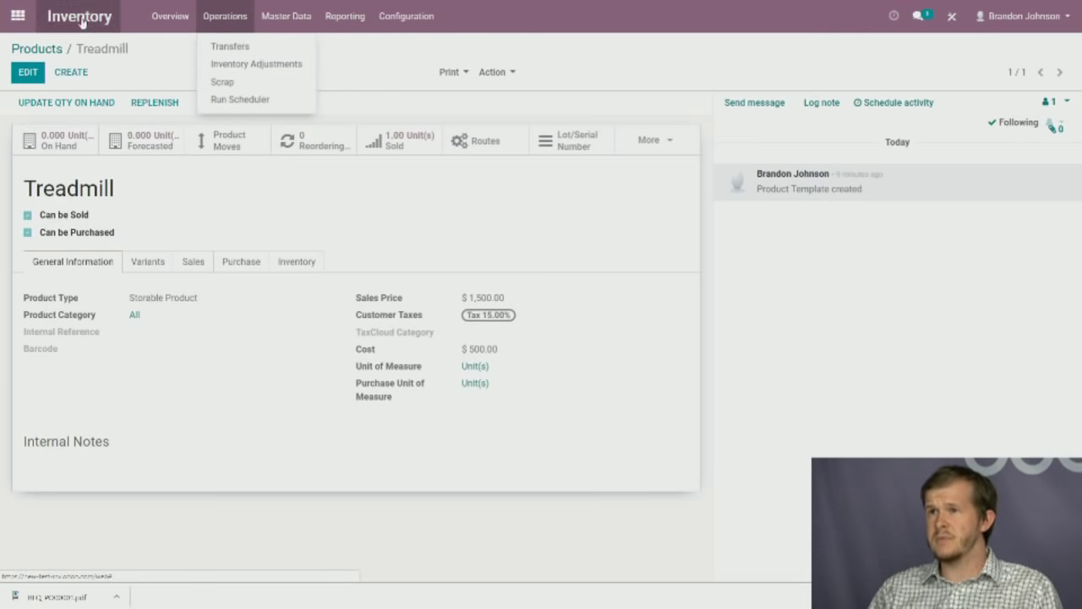
click(15, 18)
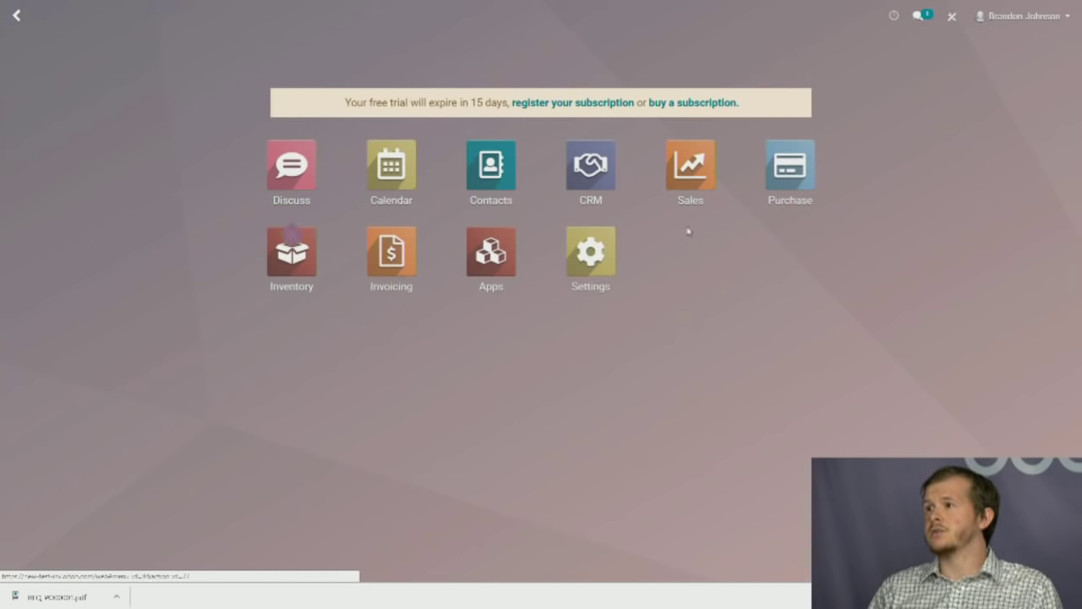
Validate receipt WH/IN/00001 and check its traceability report: lot x123 from Vendors to Stock.
click(278, 266)
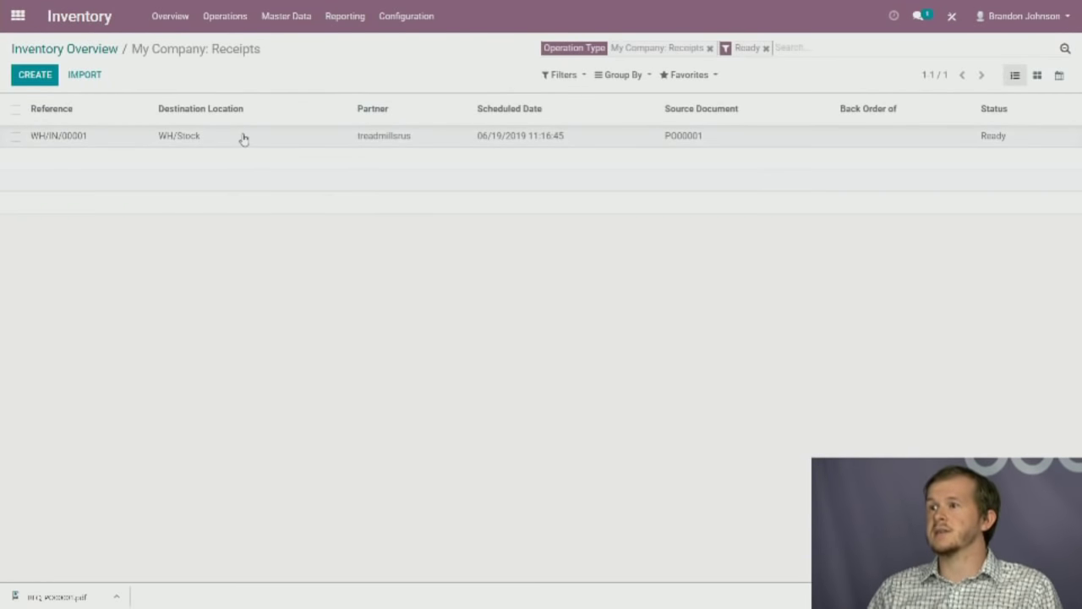
click(243, 139)
click(33, 110)
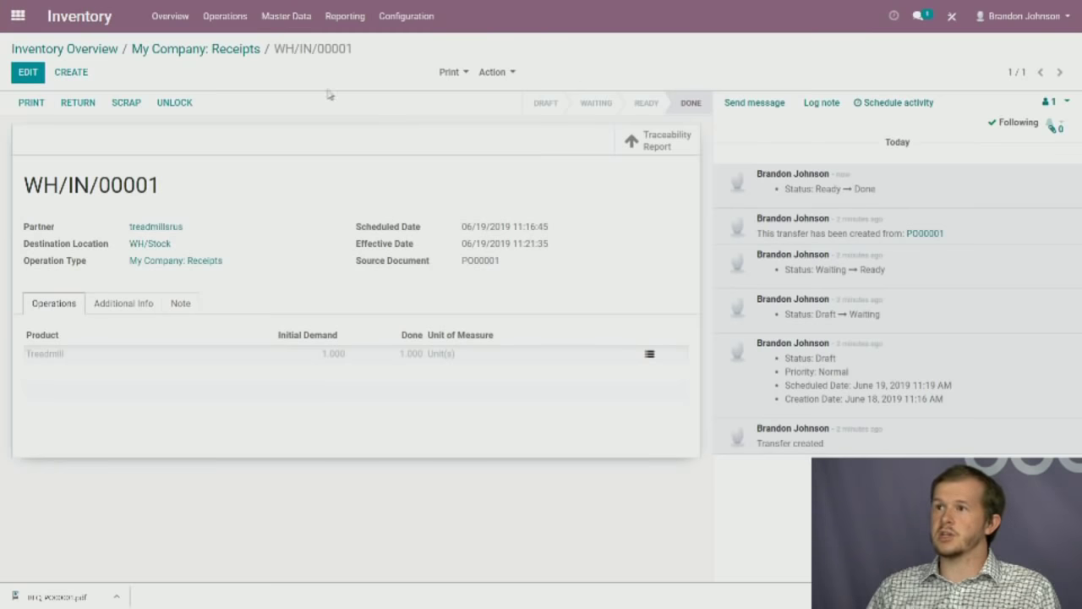
click(664, 145)
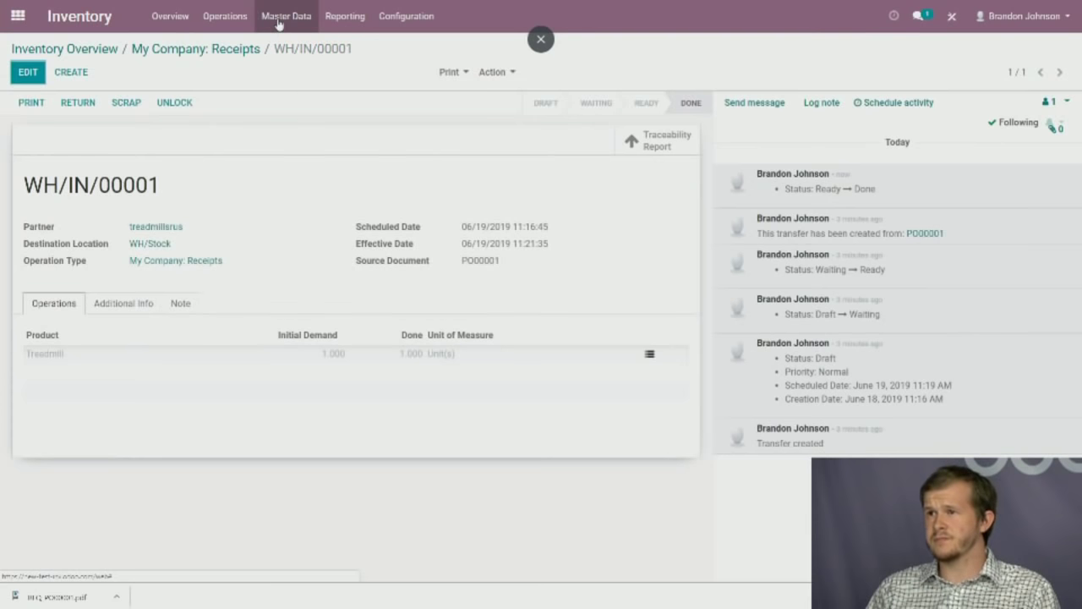
click(279, 16)
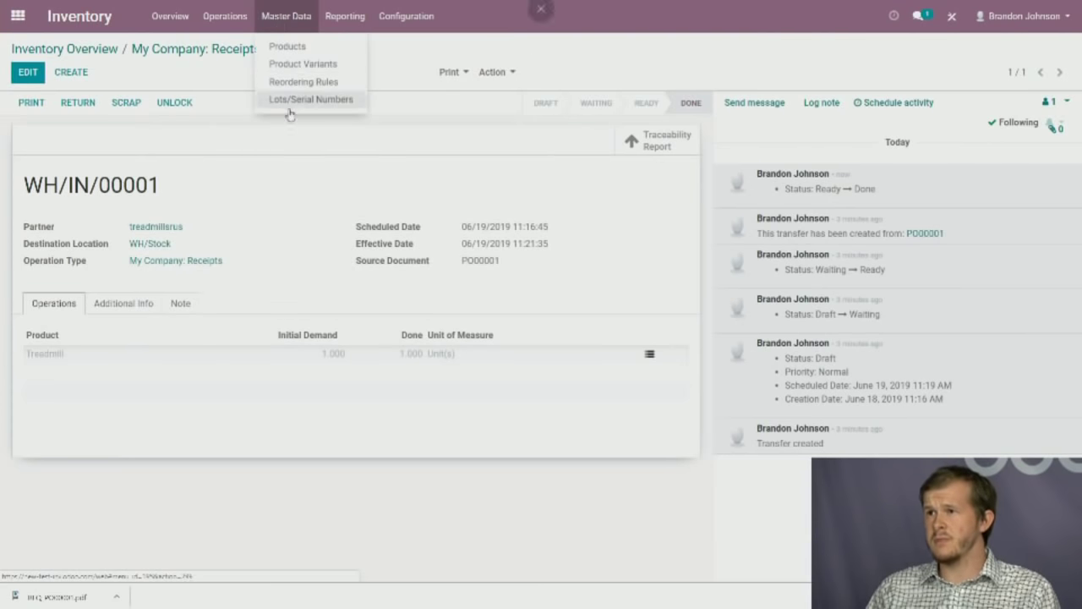
Check the Treadmill's on-hand stock of 1.00 unit, lot x123, in WH/Stock, browsing filters and groupings.
click(302, 51)
click(148, 129)
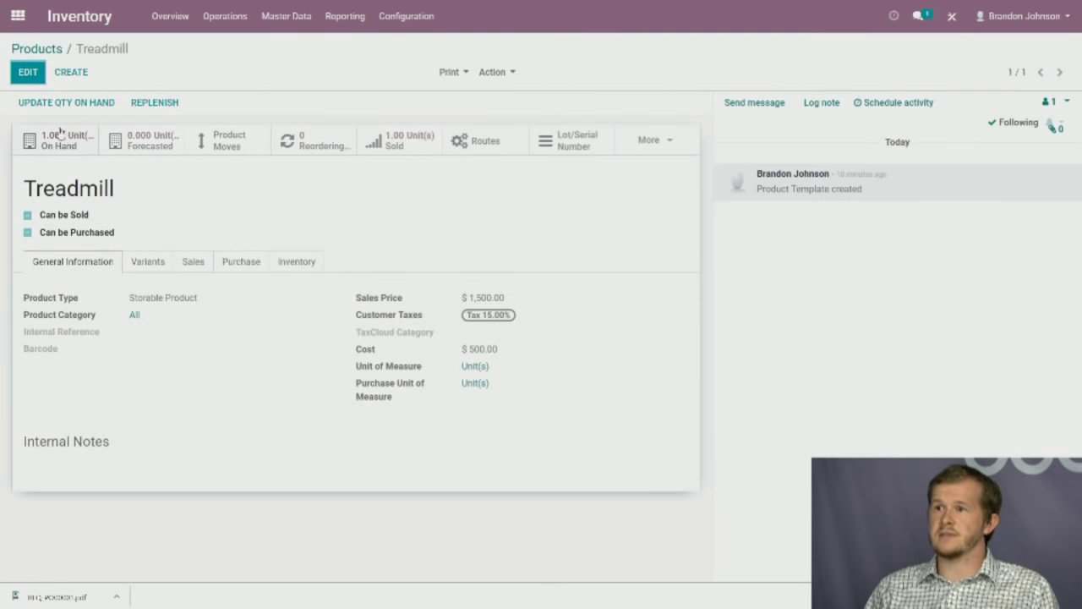
click(61, 142)
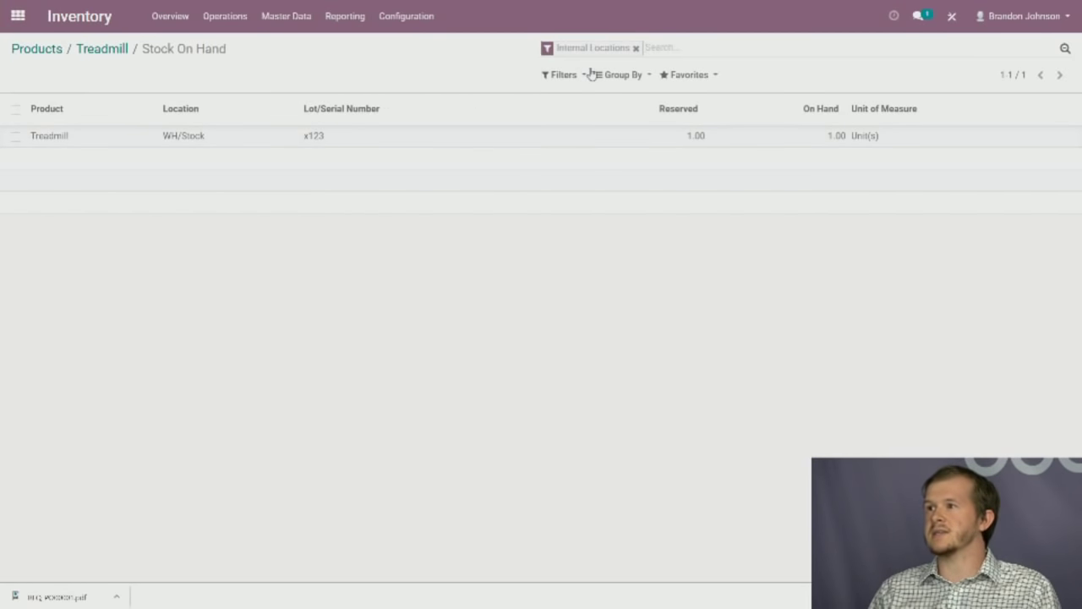
click(567, 74)
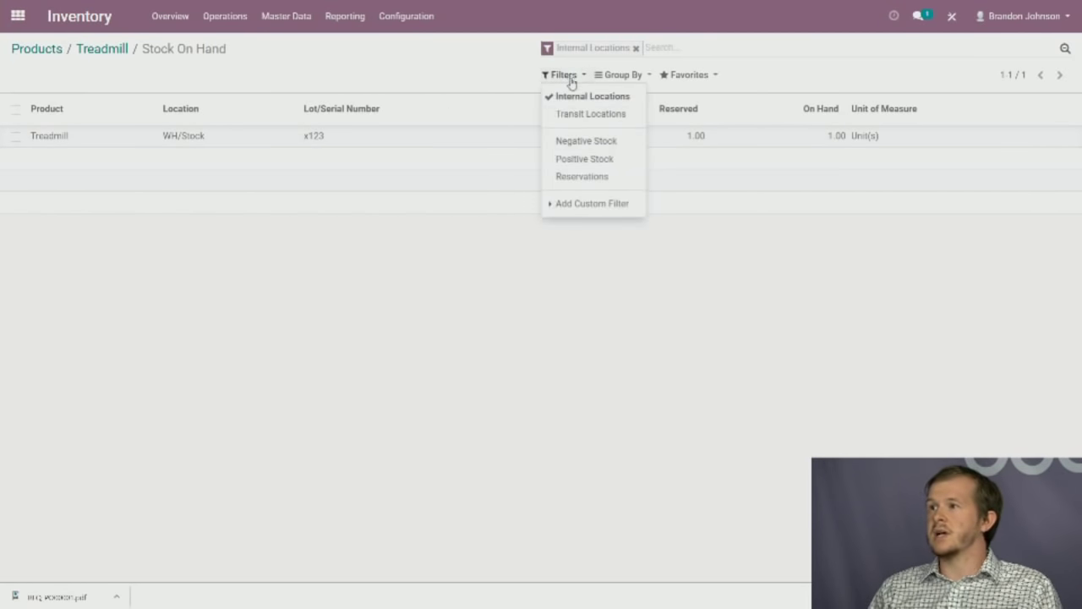
click(480, 80)
click(622, 75)
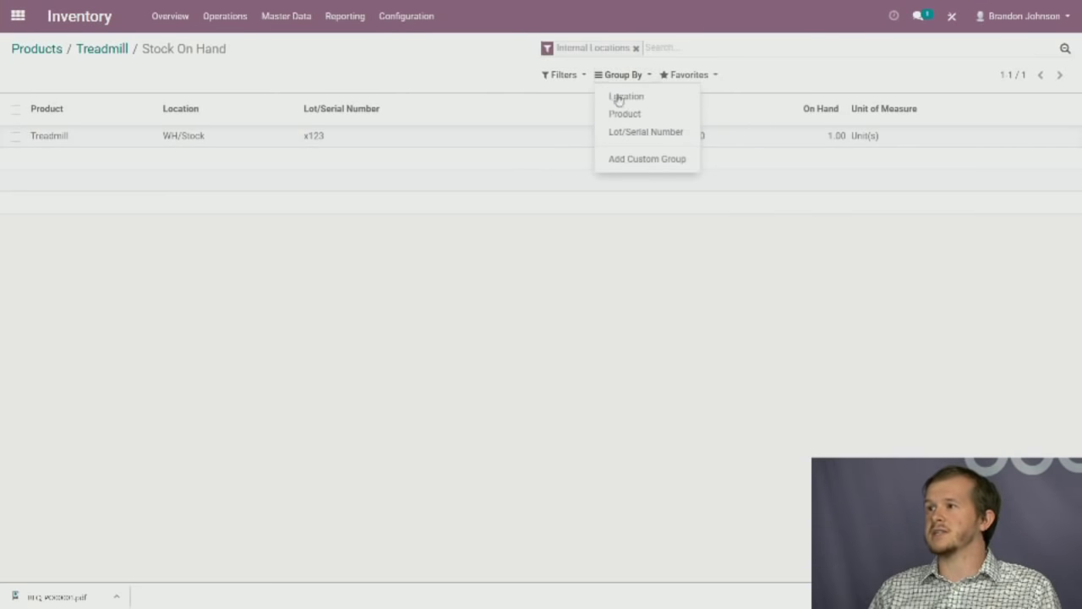
click(489, 74)
click(53, 52)
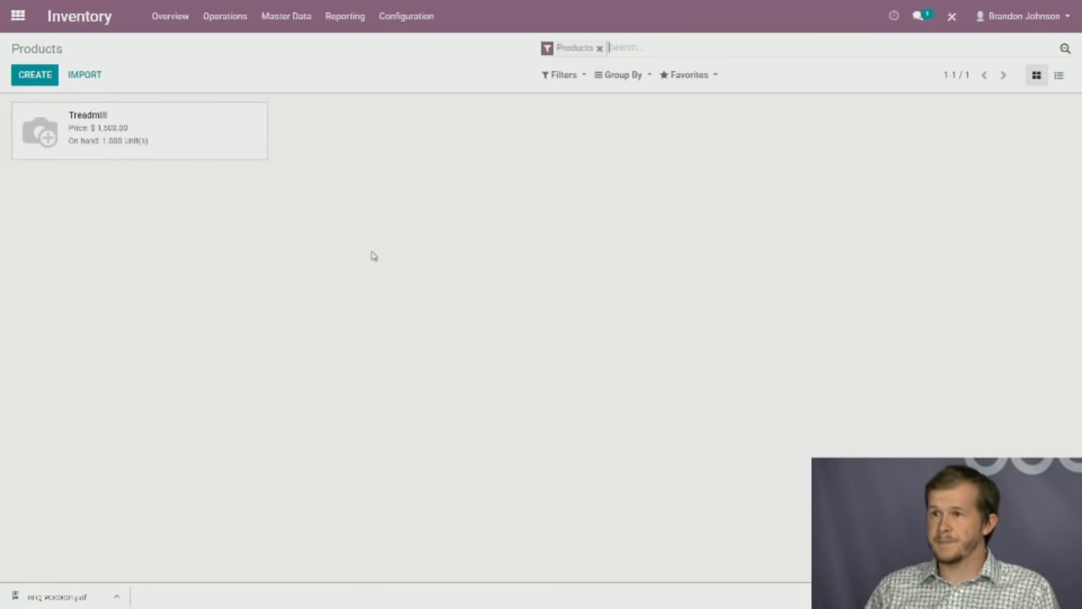
click(18, 16)
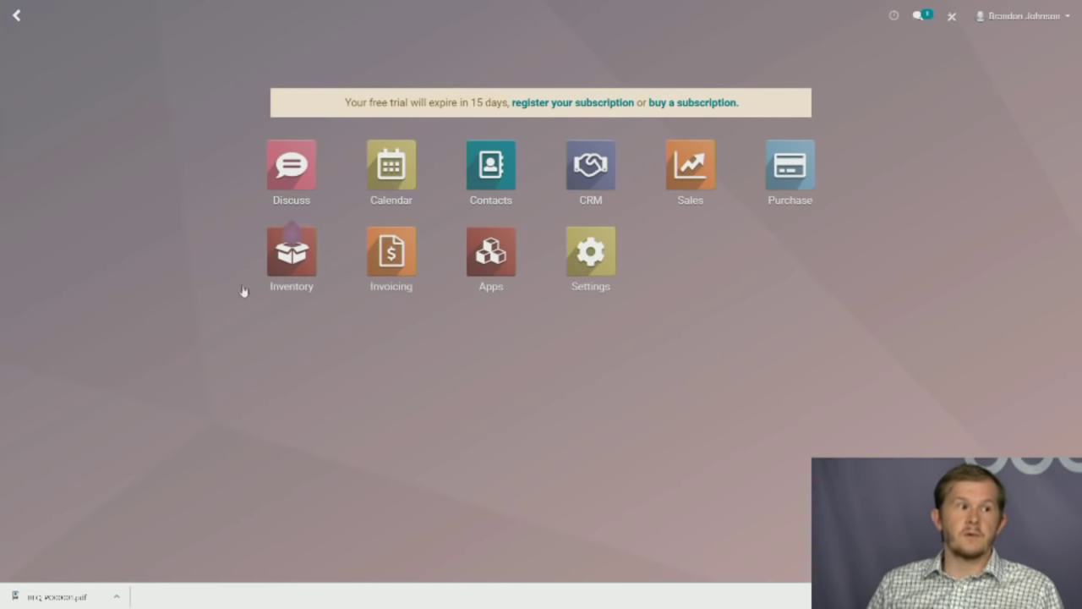
Open delivery order WH/OUT/00001 from Inventory and look over its Additional Info and Note tabs.
click(307, 272)
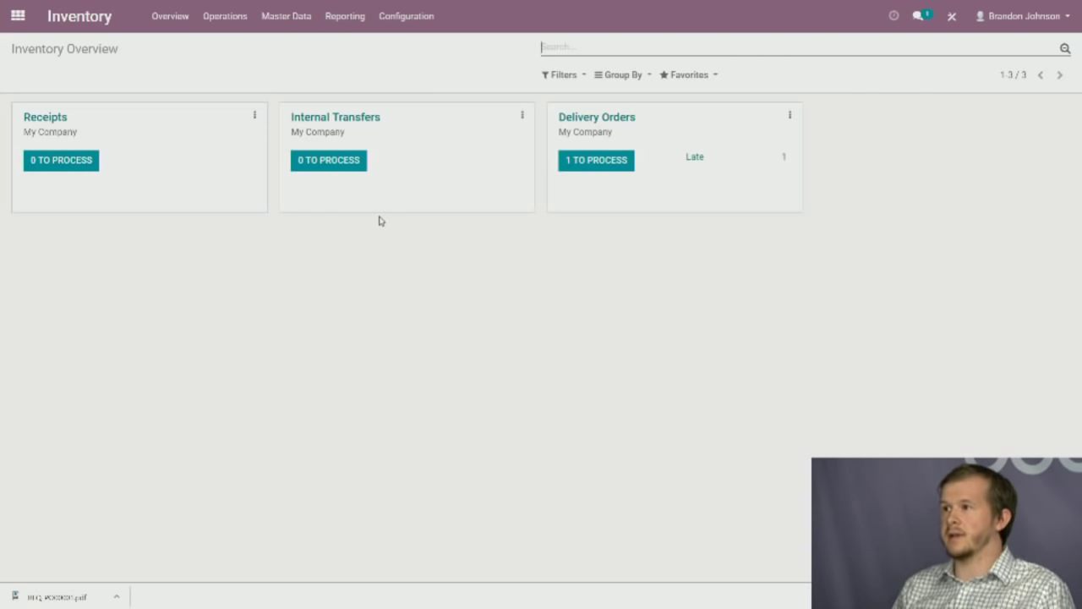
click(621, 160)
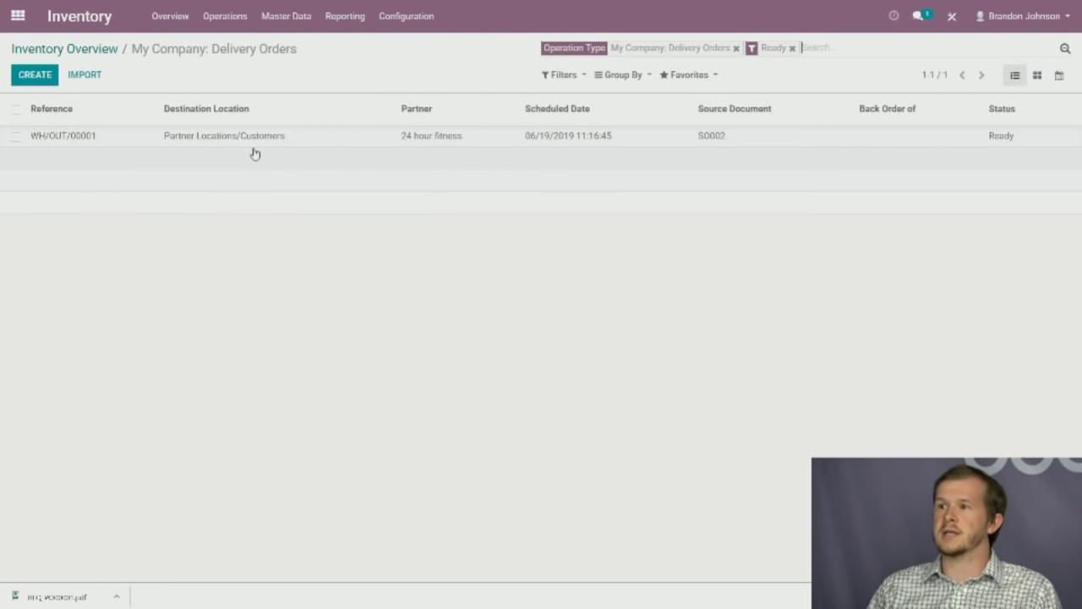
click(217, 144)
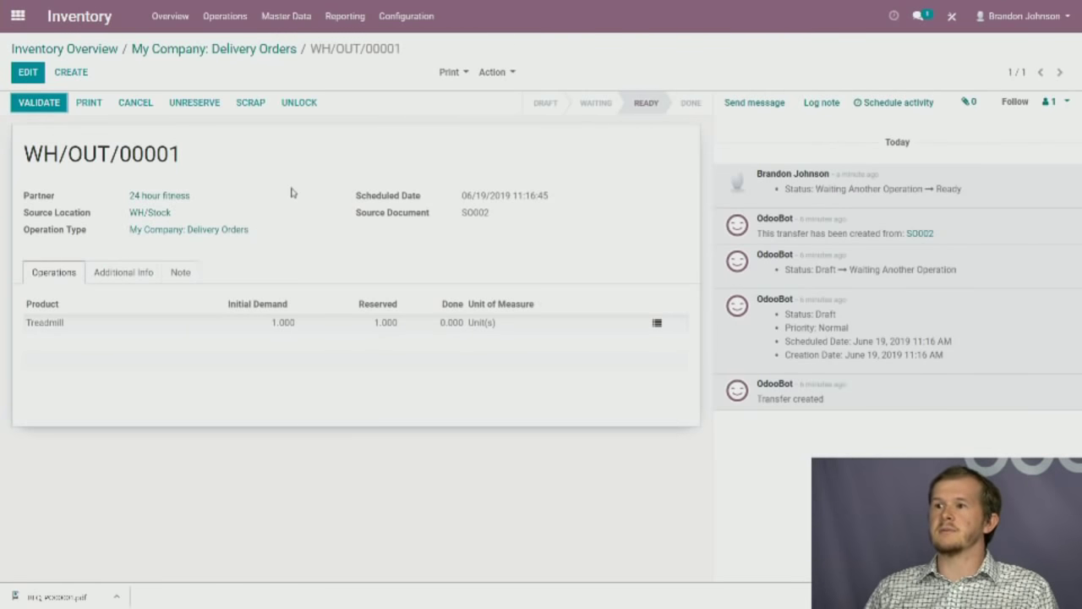
click(151, 271)
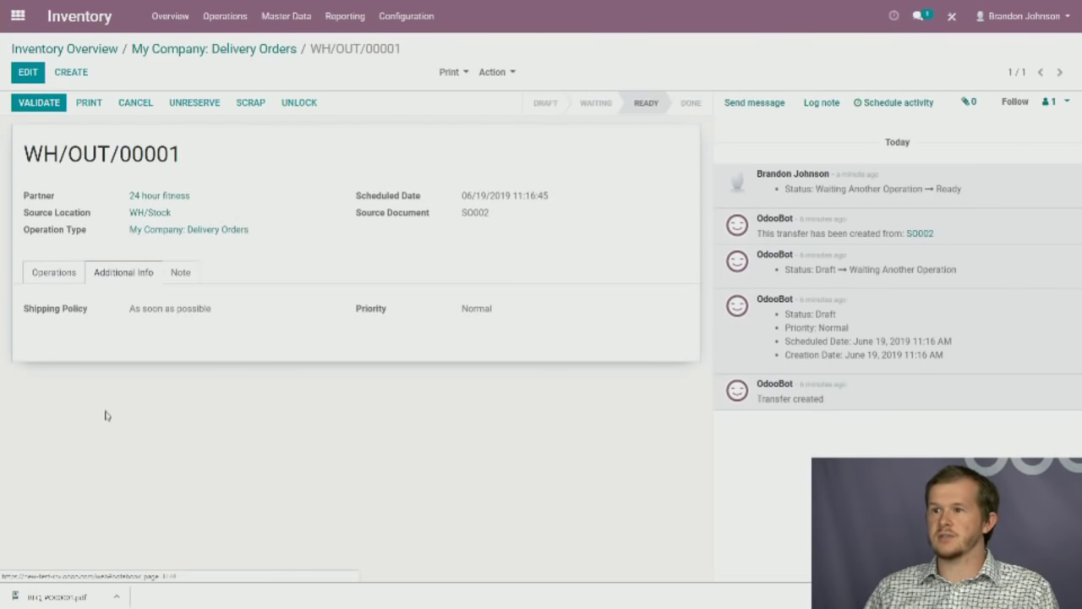
click(169, 271)
click(60, 272)
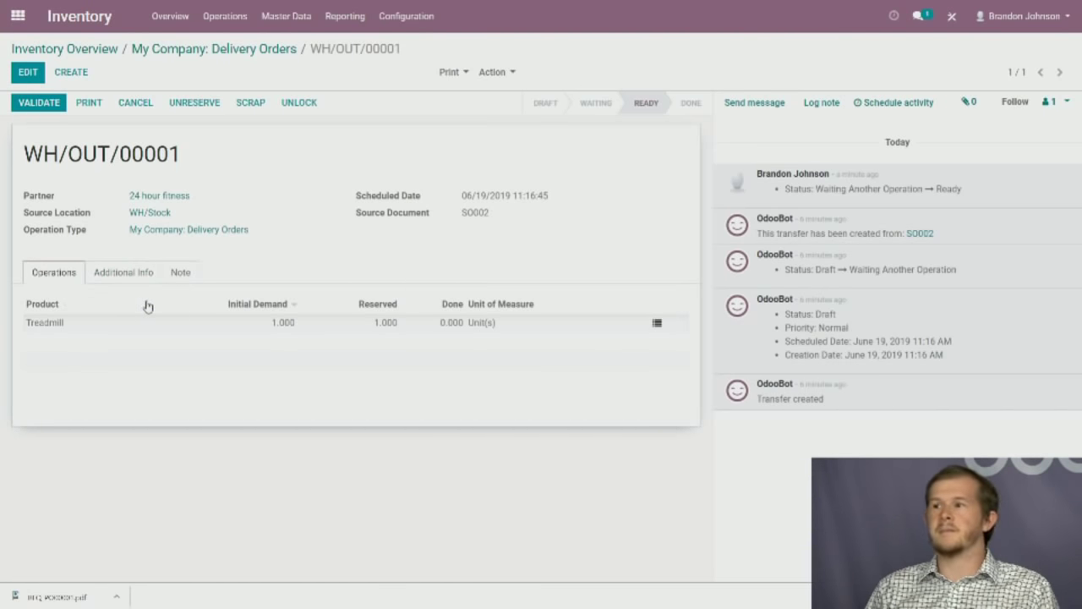
Check the delivery's print options and reserved lot x123, then open the Sales quotations list.
click(452, 74)
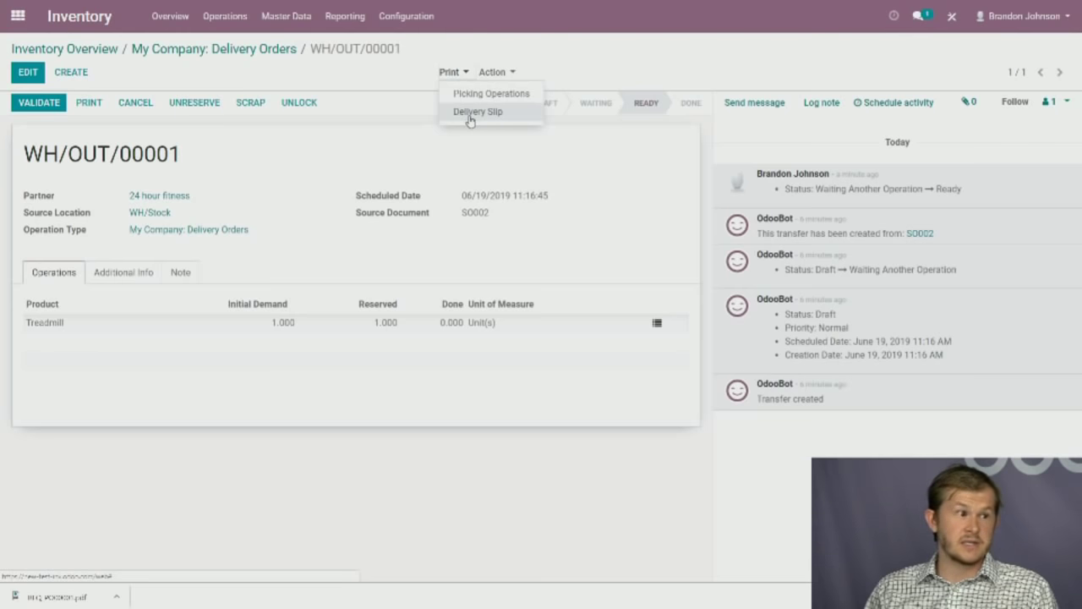
click(470, 113)
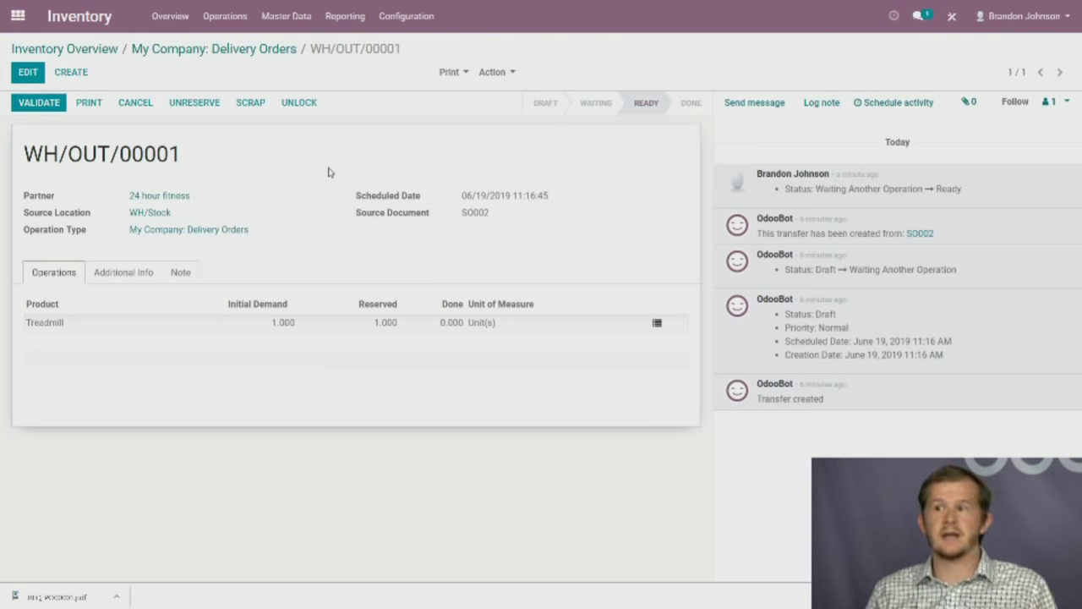
click(452, 72)
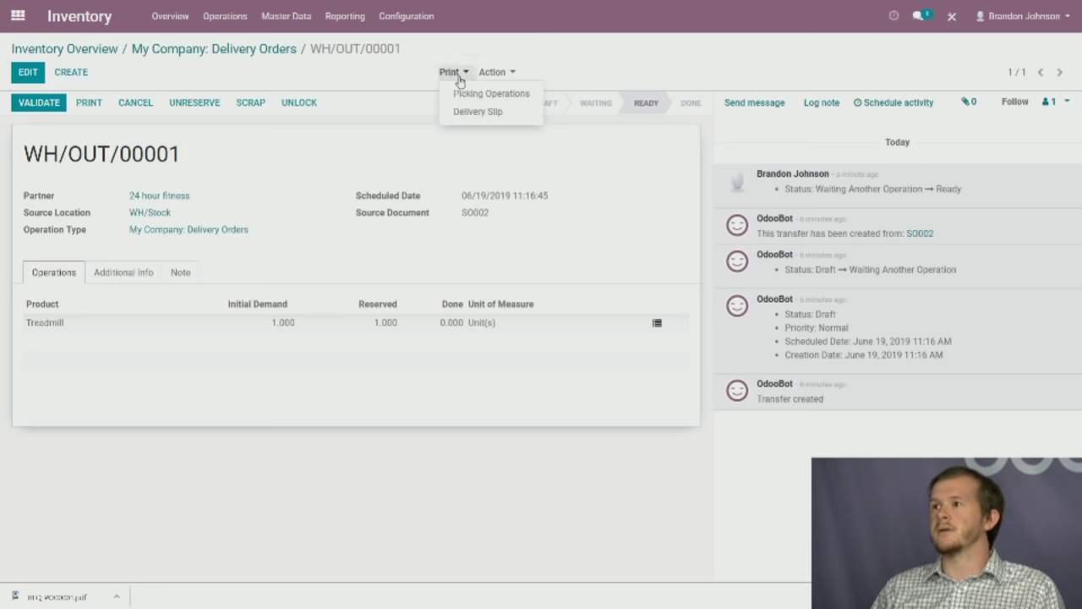
click(464, 163)
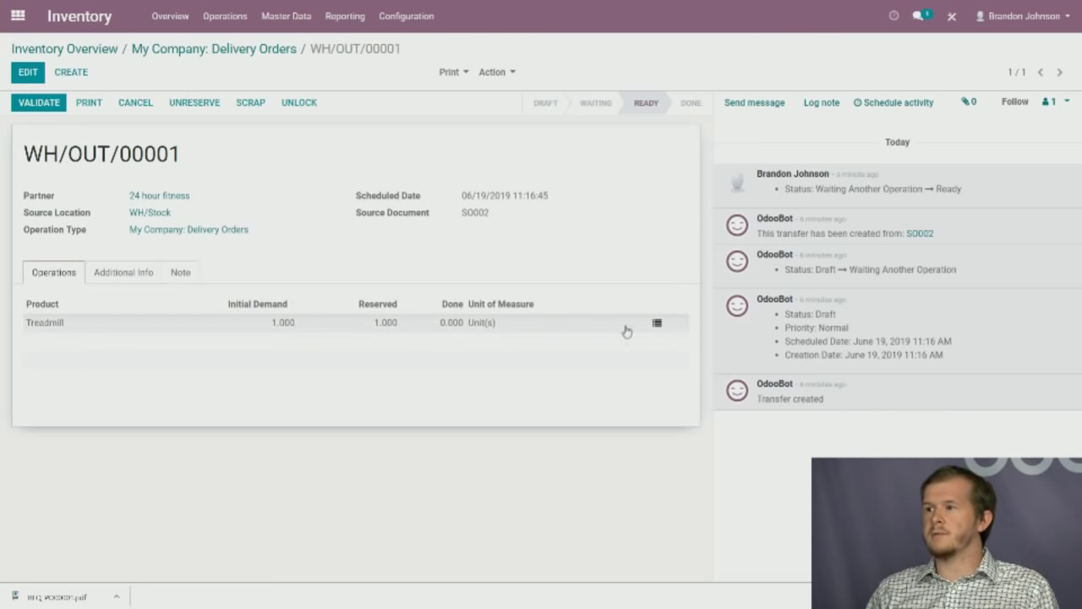
click(659, 326)
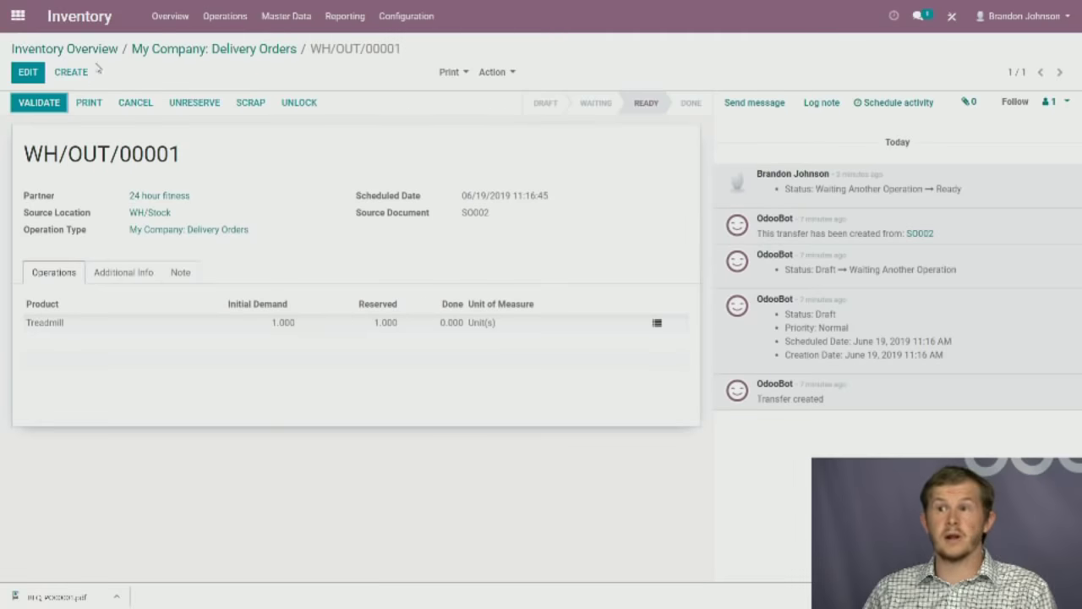
click(17, 15)
click(706, 168)
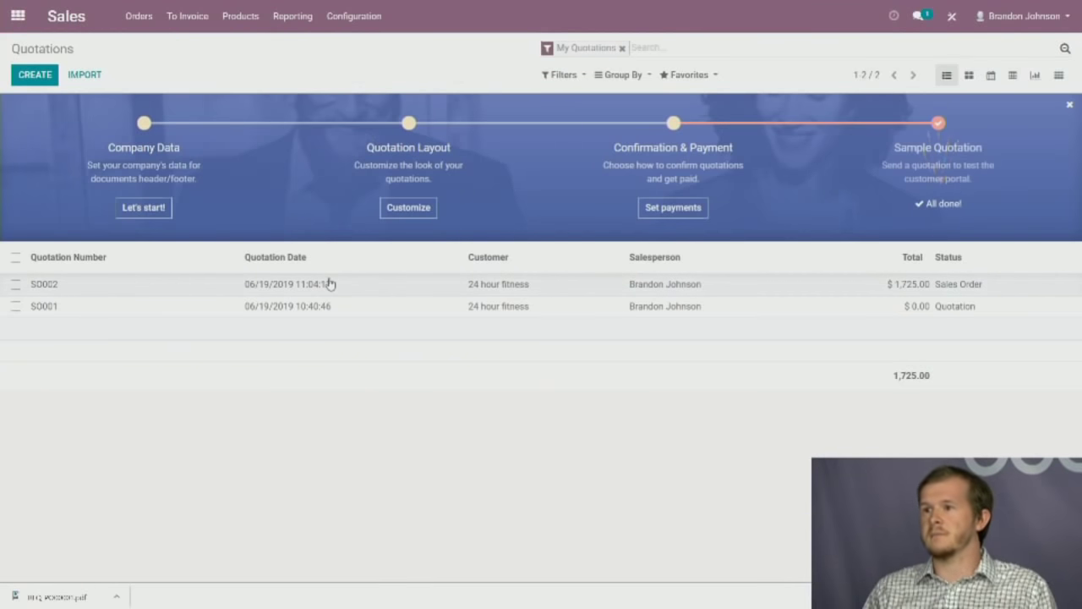
Open SO002's delivery WH/OUT/00001 and start validating it, reading the Immediate Transfer prompt.
click(331, 287)
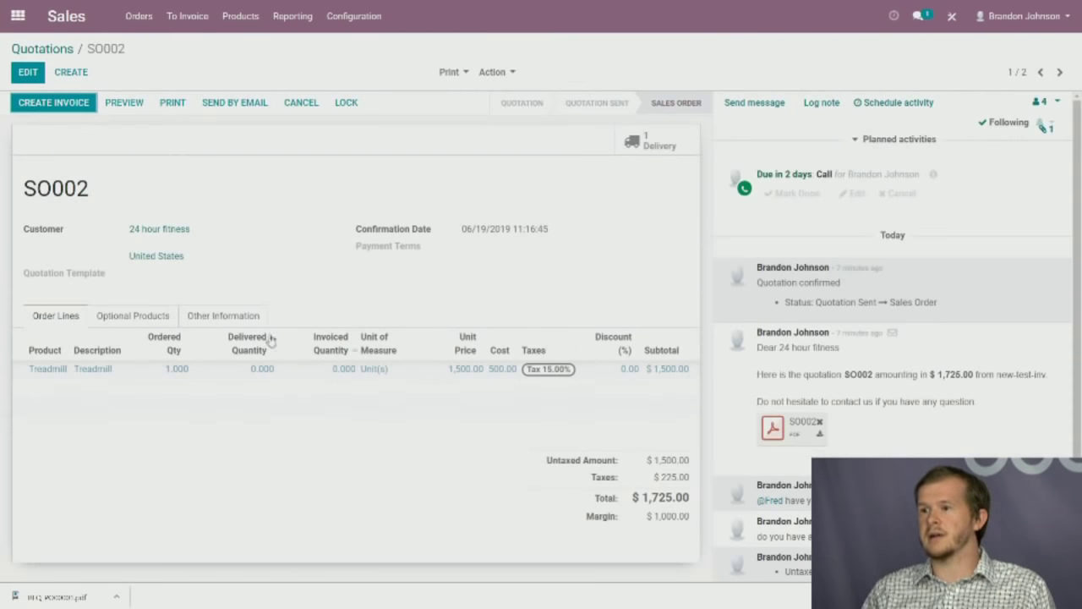
click(659, 151)
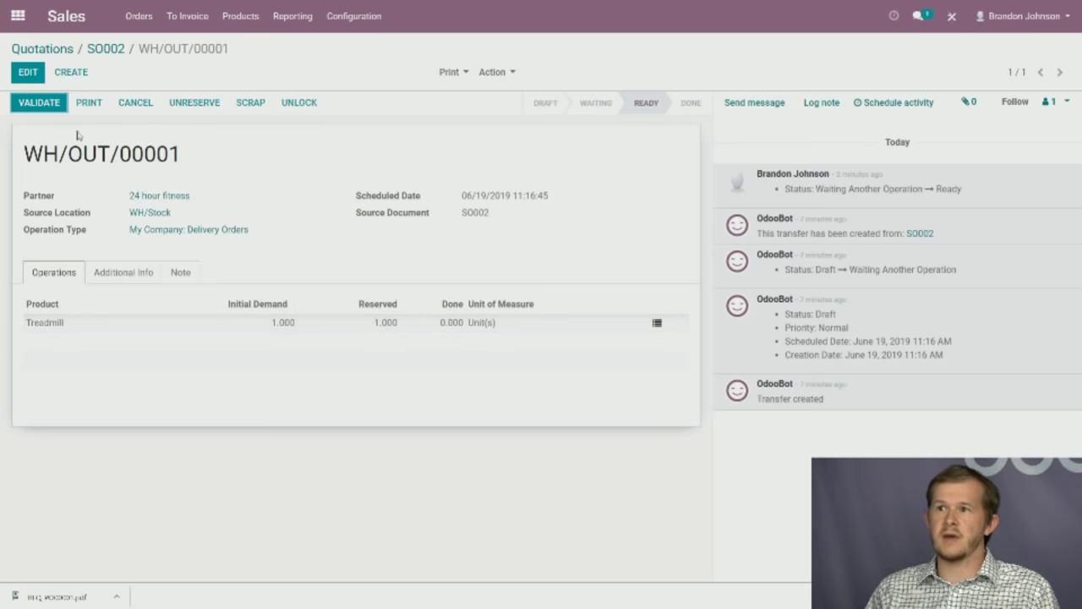
click(39, 102)
drag(252, 88, 302, 92)
click(306, 99)
drag(393, 88, 521, 88)
click(534, 90)
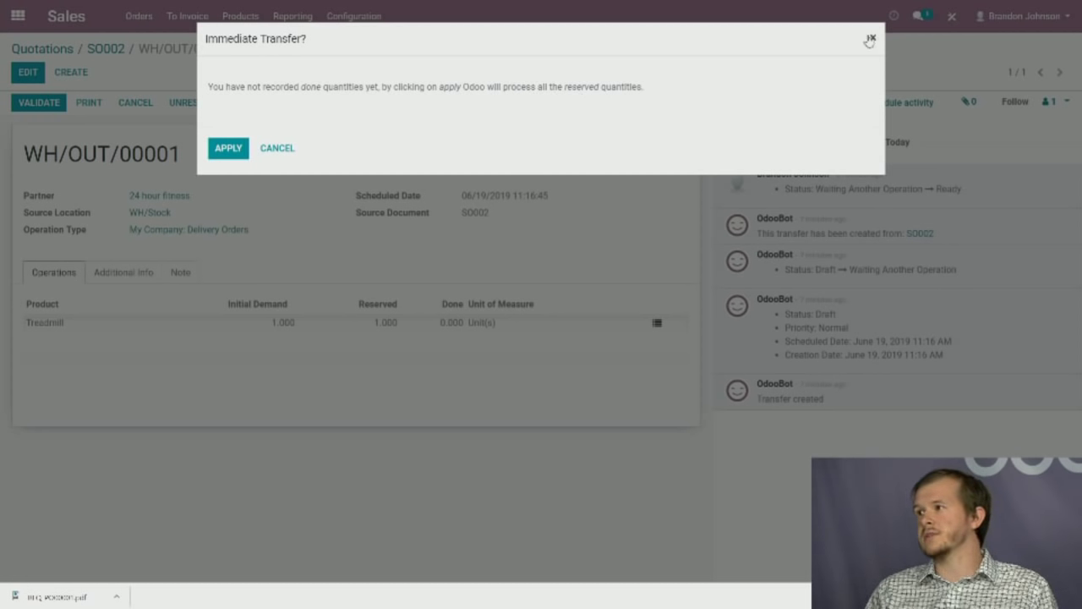
Set 1.000 done for the Treadmill on WH/OUT/00001 and validate the delivery to Done.
click(872, 38)
click(657, 325)
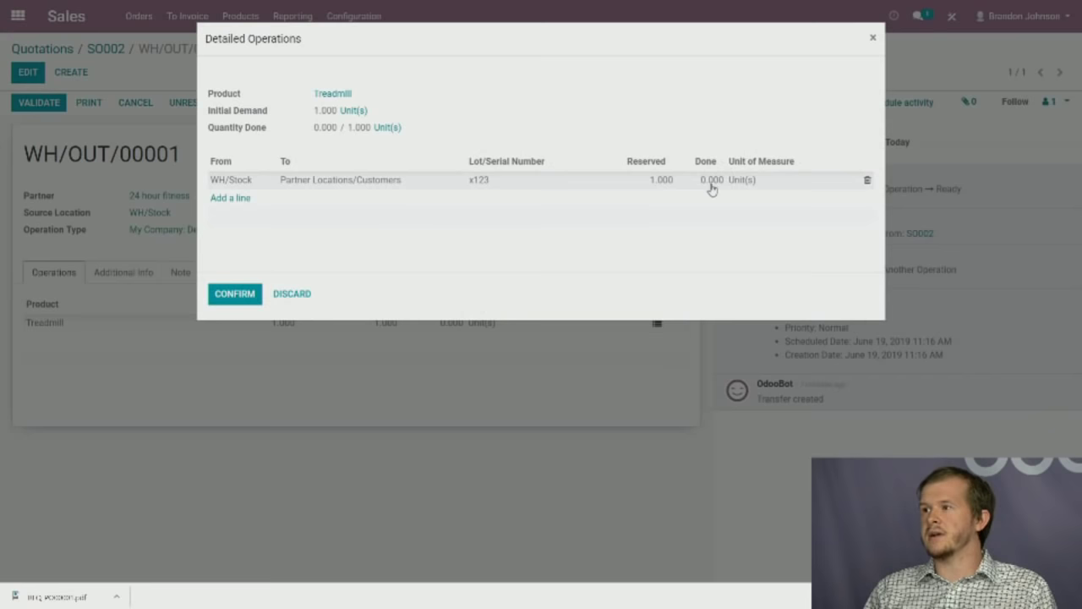
click(712, 183)
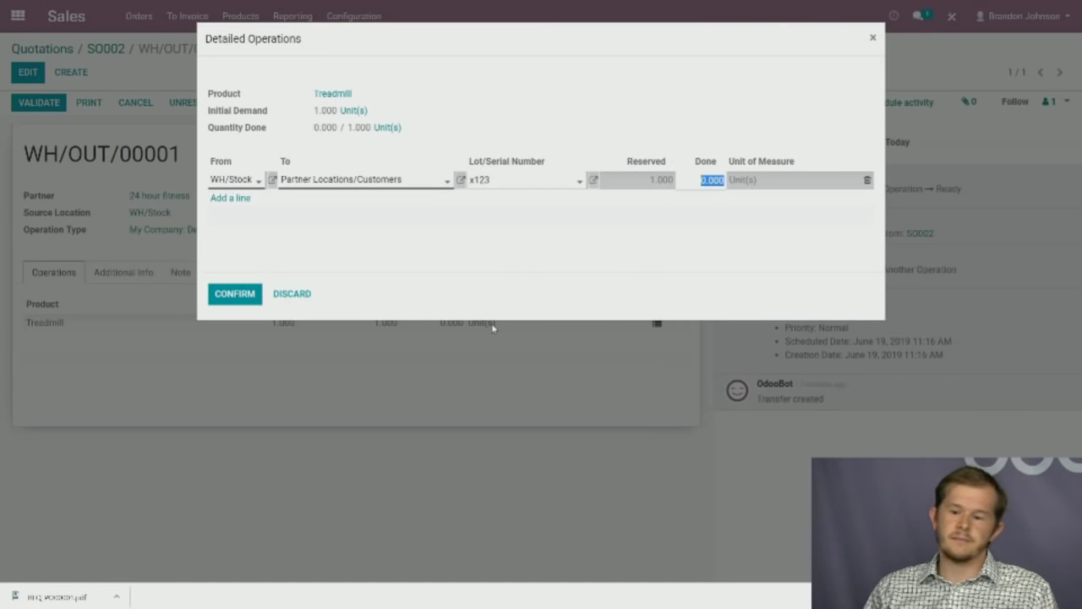
text(1)
click(462, 246)
click(252, 293)
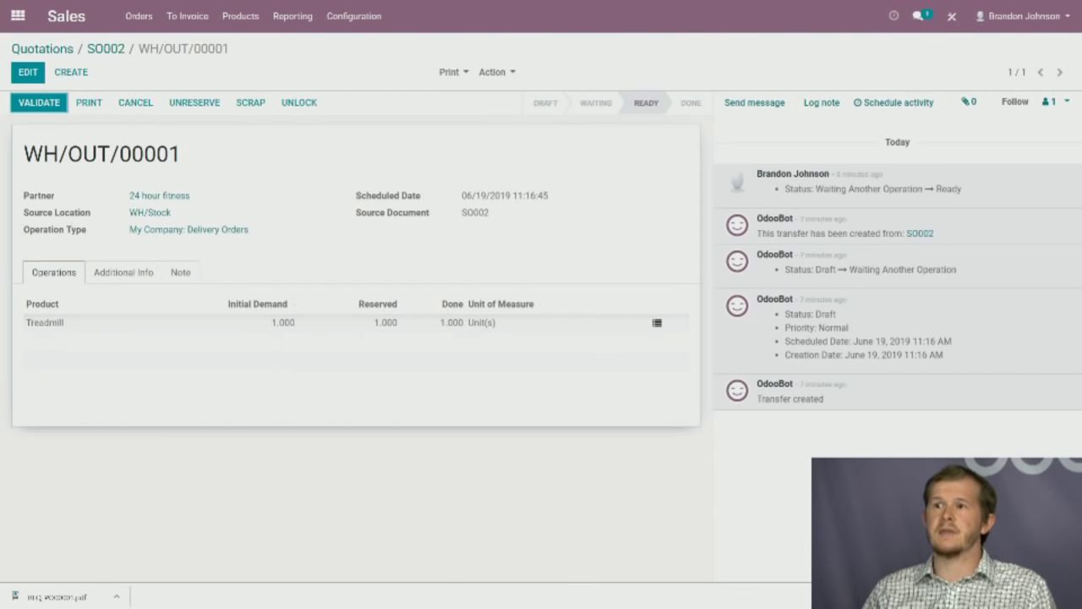
click(42, 105)
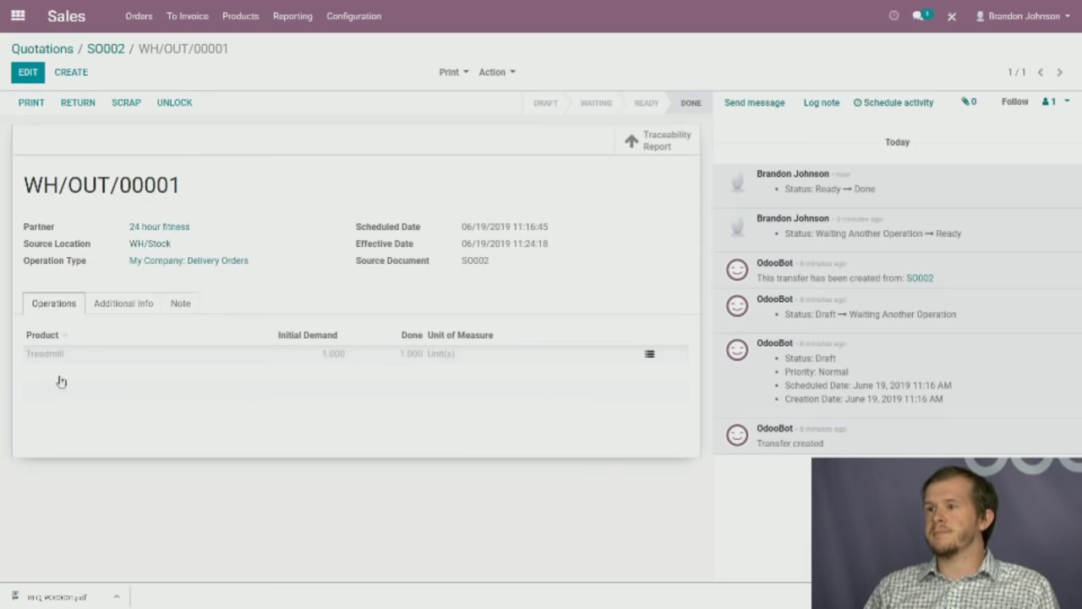
Trace delivery WH/OUT/00001 back to receipt WH/IN/00001, then return to SO002 showing 1.000 delivered.
click(656, 149)
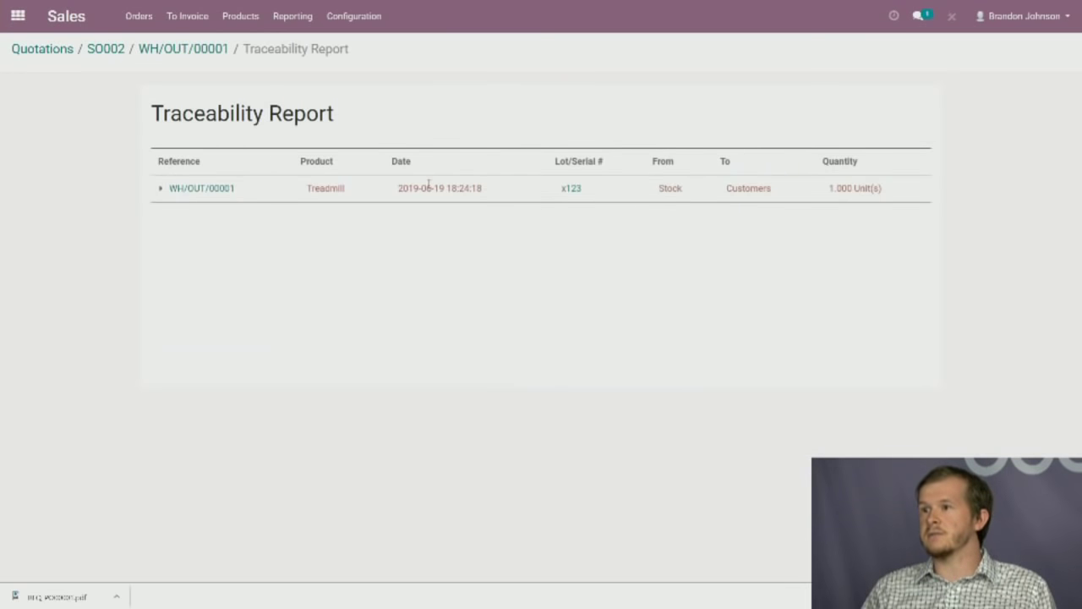
click(159, 189)
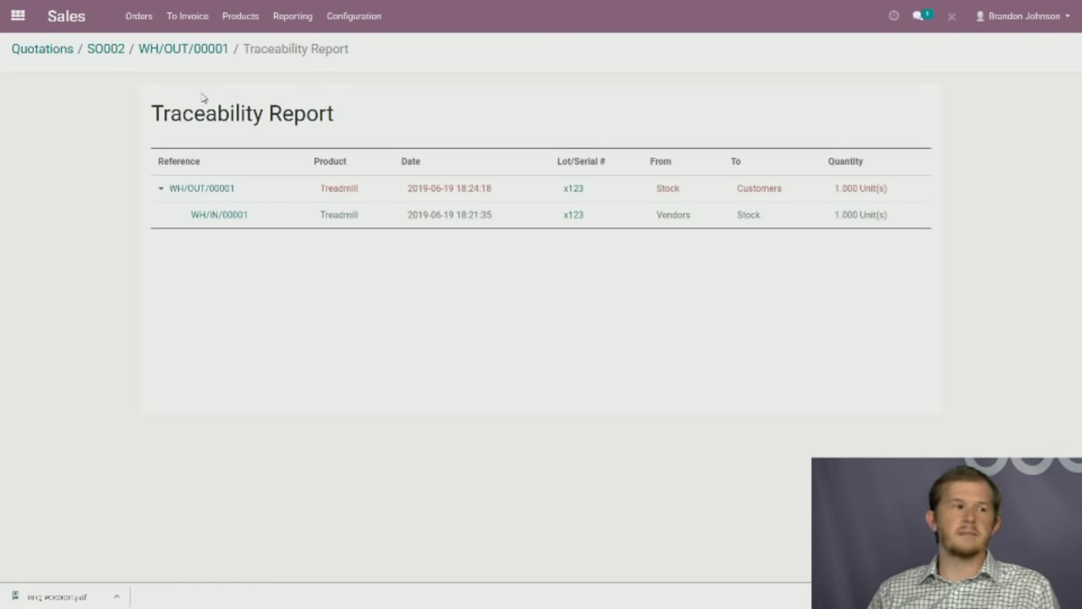
click(204, 51)
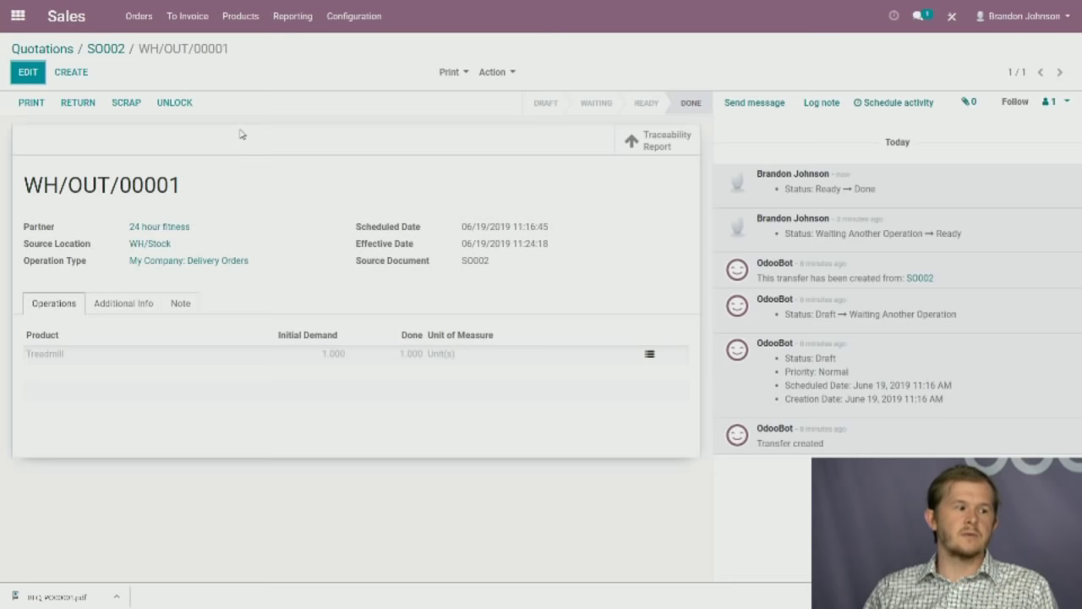
click(106, 52)
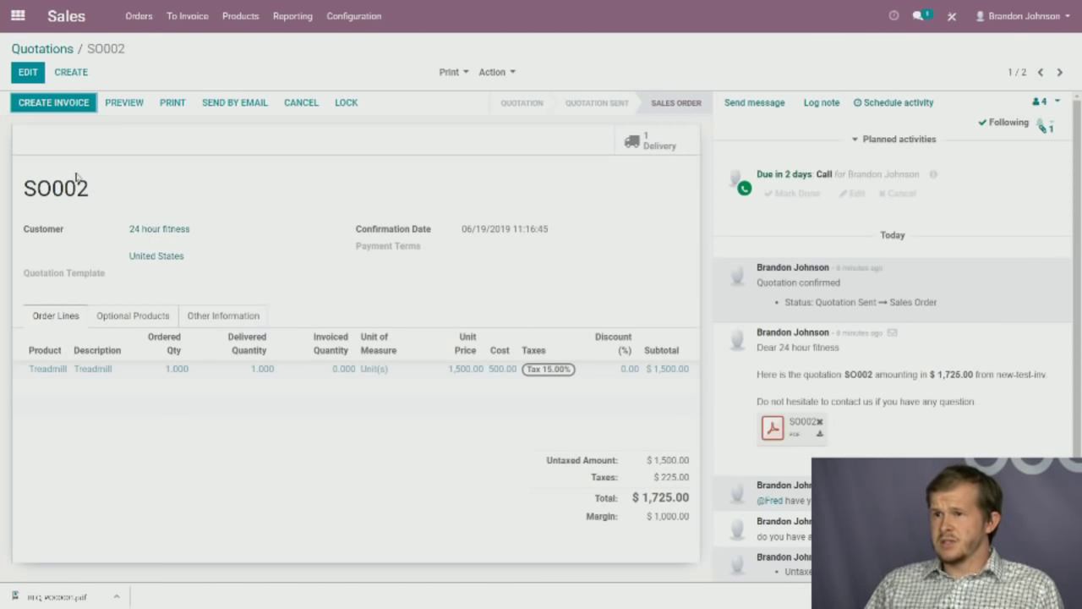
Invoice SO002's invoiceable lines after comparing the down payment options, and open the resulting invoice.
drag(117, 200, 22, 190)
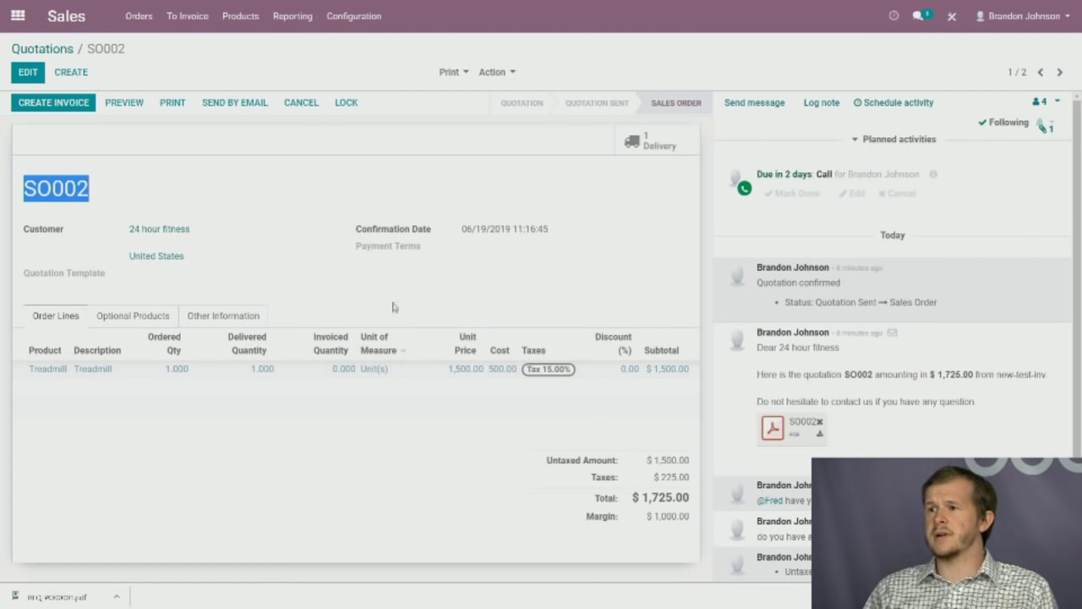
click(123, 187)
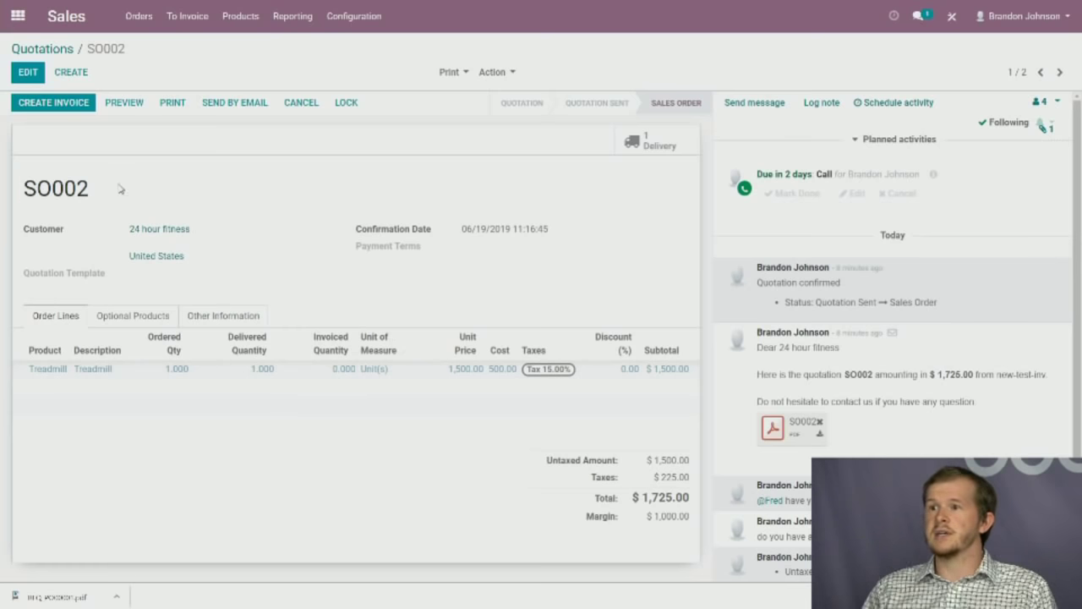
click(78, 102)
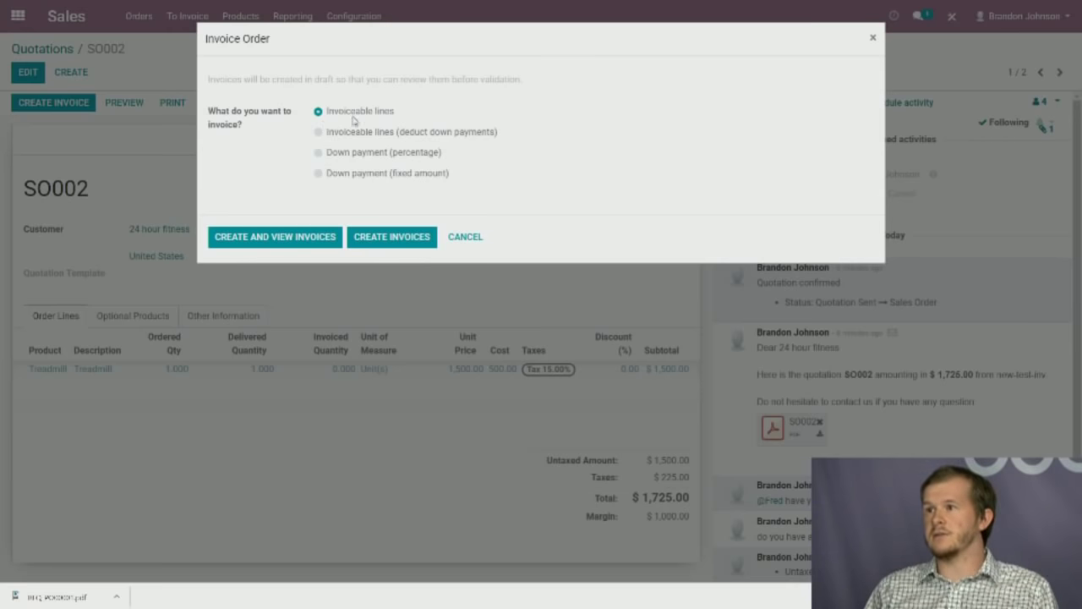
drag(361, 133, 464, 140)
click(425, 138)
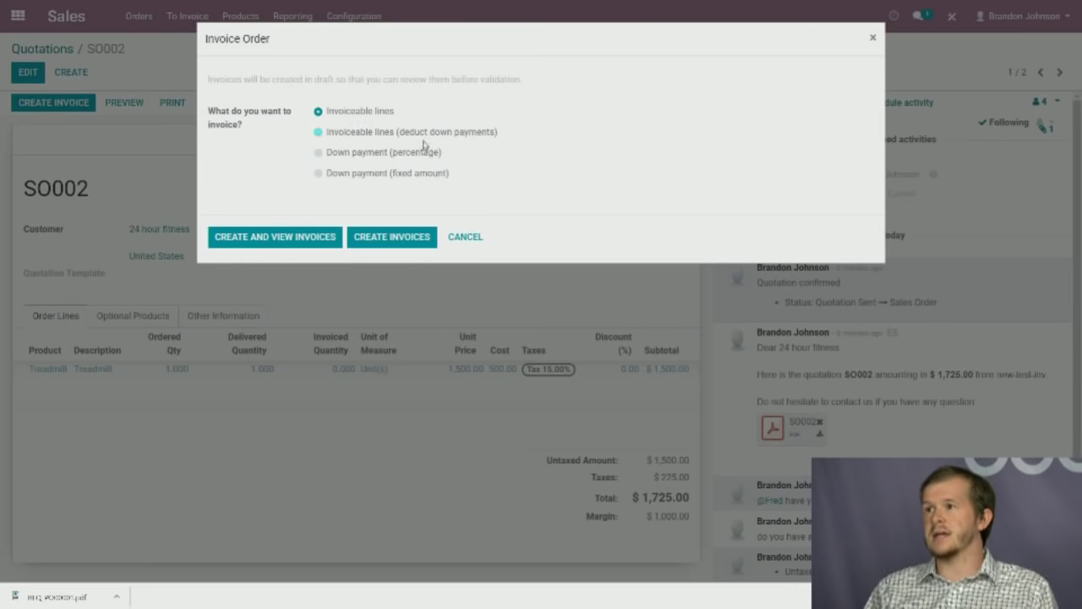
click(341, 155)
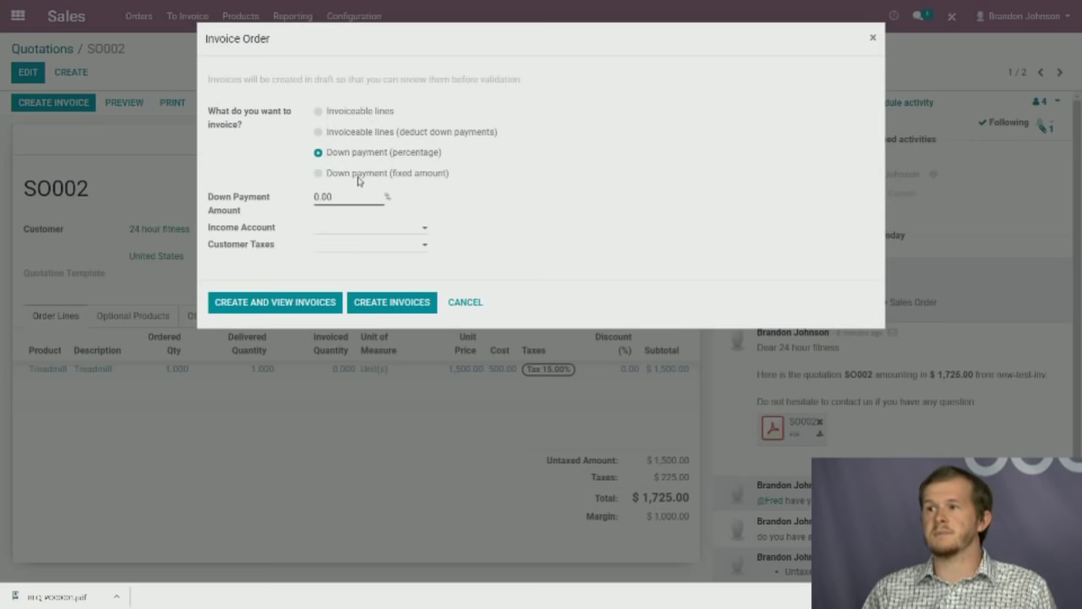
click(355, 174)
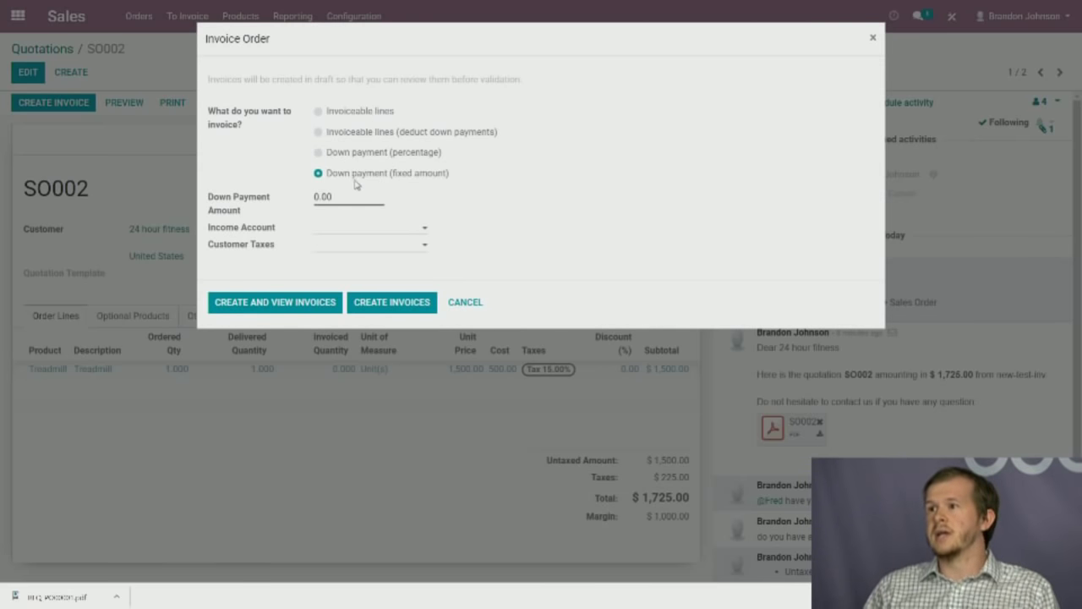
click(321, 113)
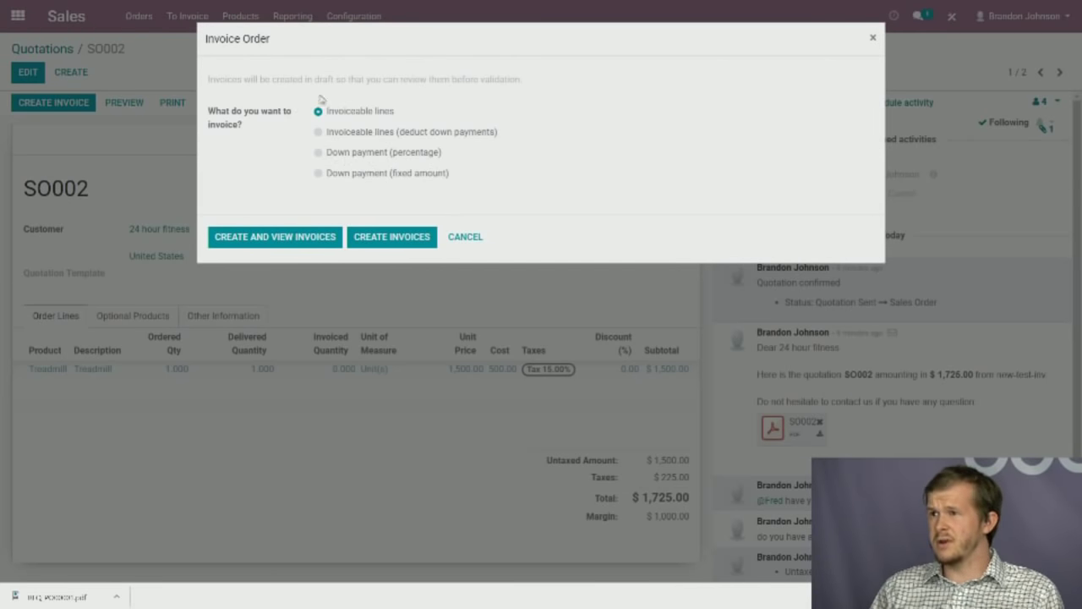
click(292, 236)
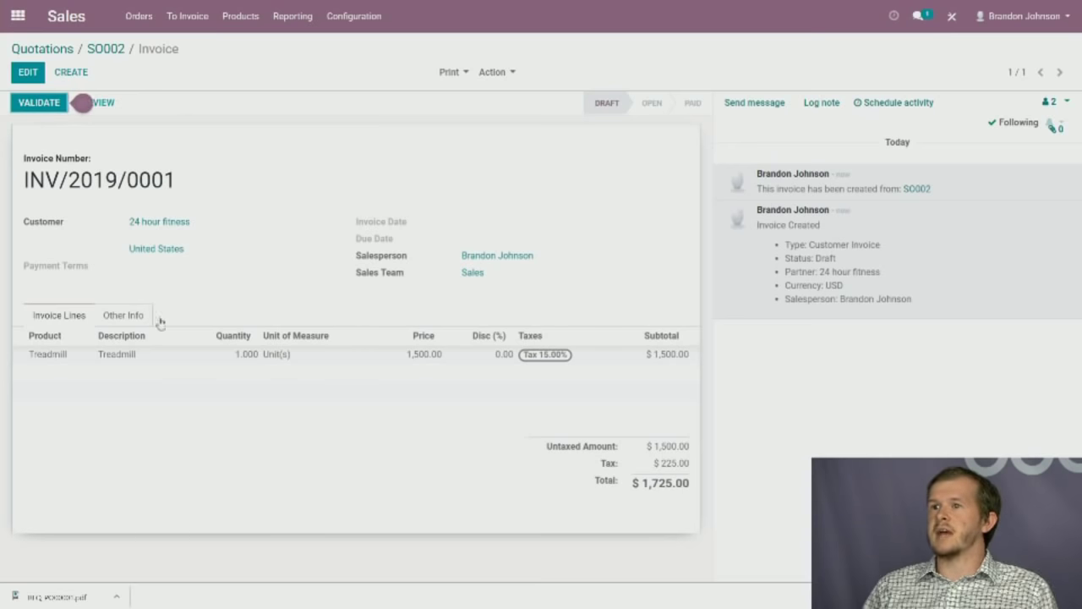
Save draft invoice INV/2019/0001 unchanged through Edit and Save, then return to the apps menu.
triple_click(62, 180)
click(64, 180)
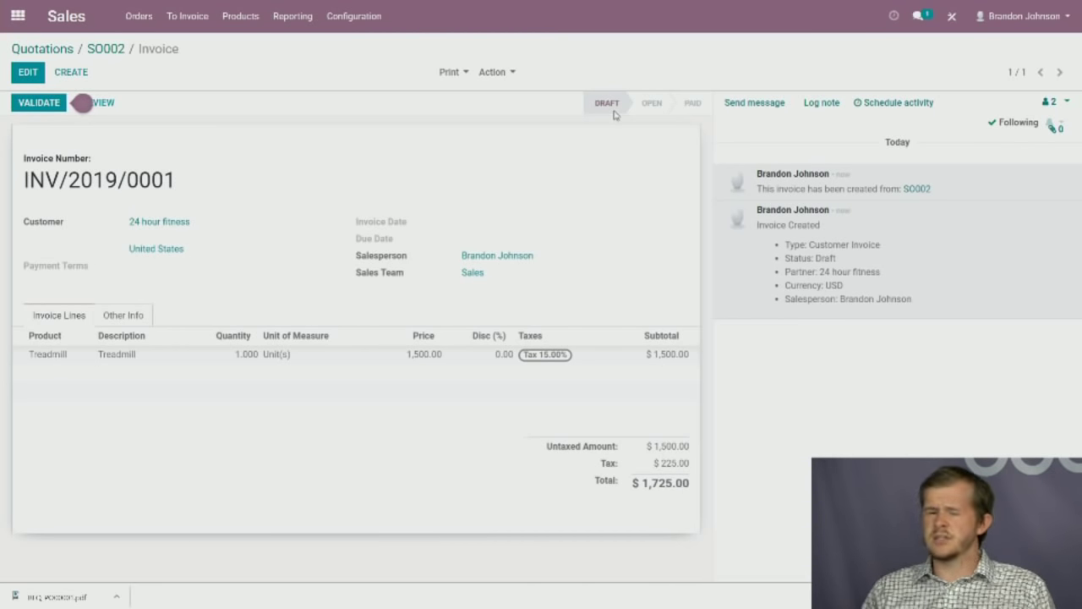
mouse_move(614, 114)
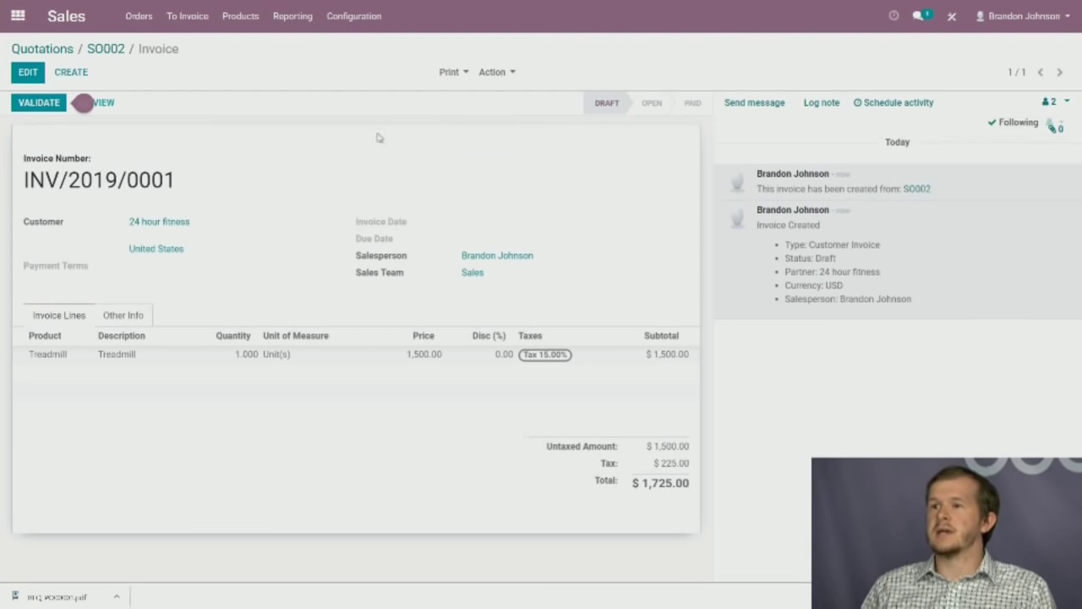
click(28, 72)
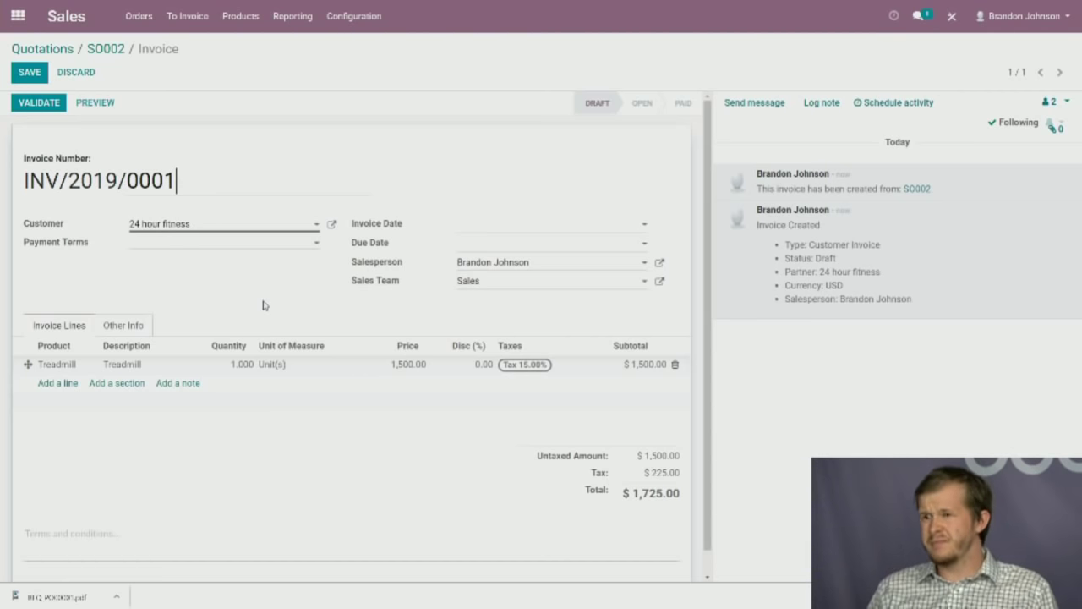
click(30, 72)
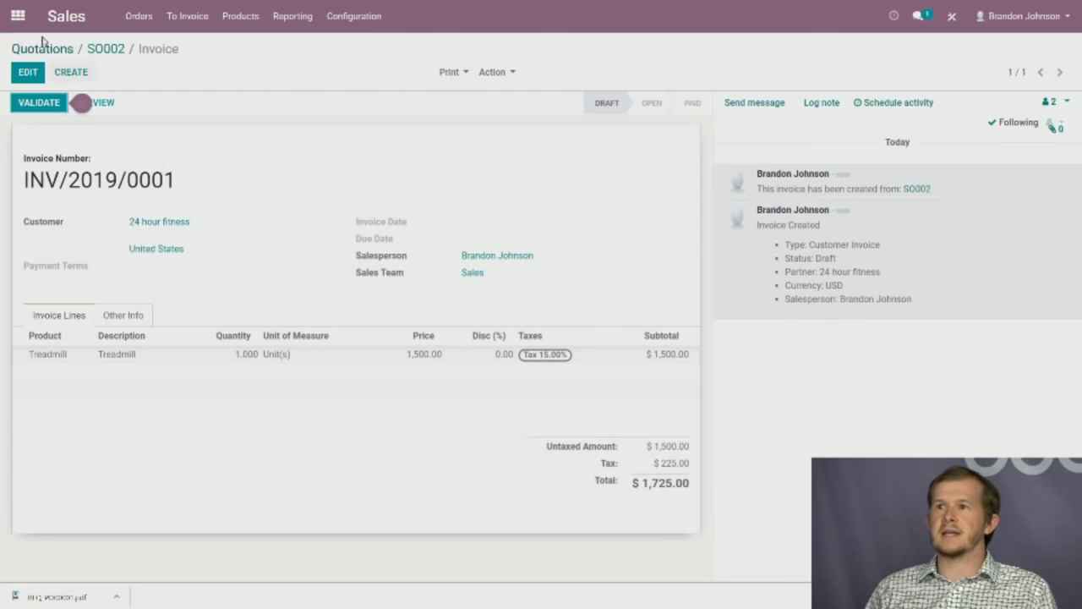
click(20, 17)
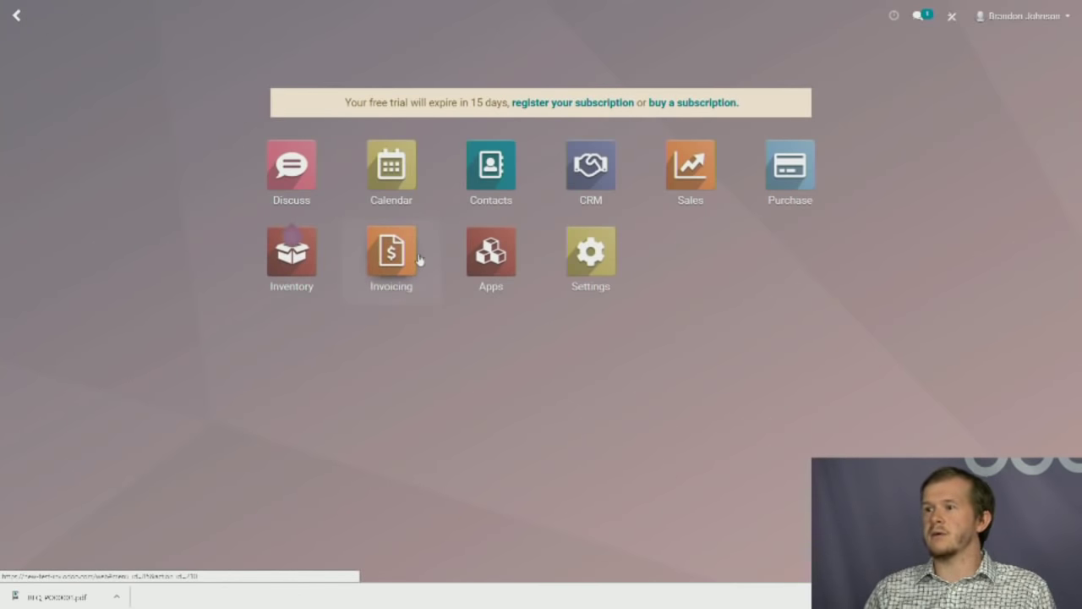
Validate the 24 hour fitness draft invoice INV/2019/0001 from the Invoicing app.
click(412, 286)
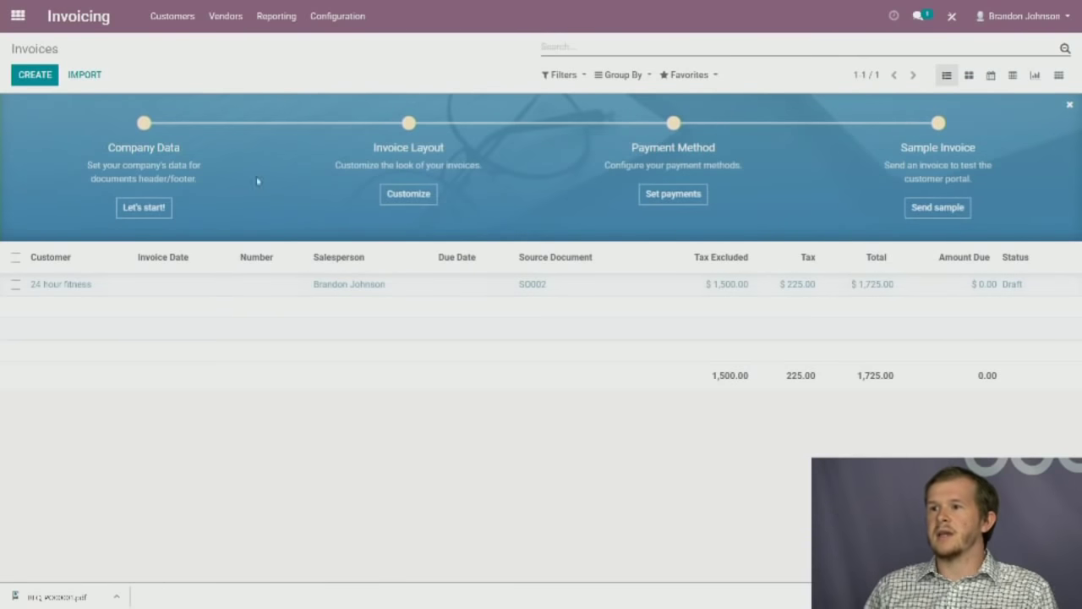
click(623, 288)
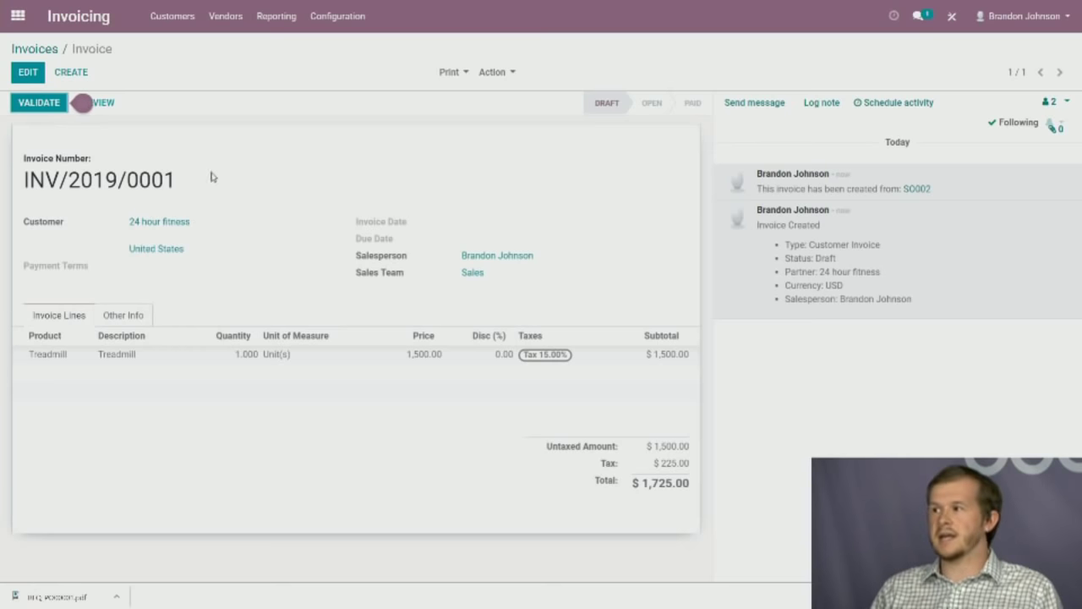
click(29, 104)
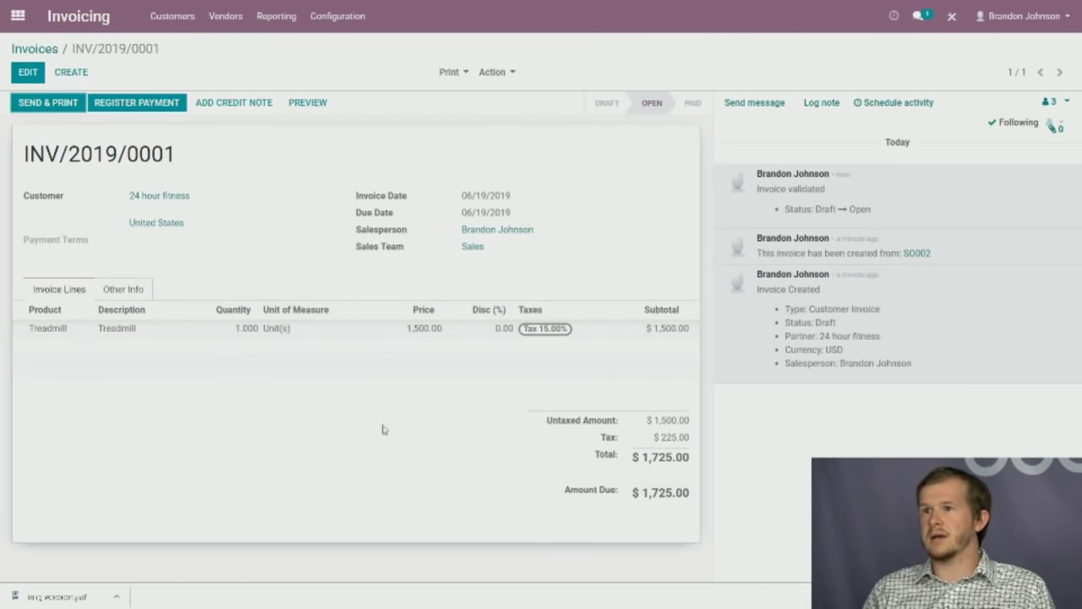
Inspect the Treadmill line (1,500.00 plus 15% tax) and save invoice INV/2019/0001.
click(28, 76)
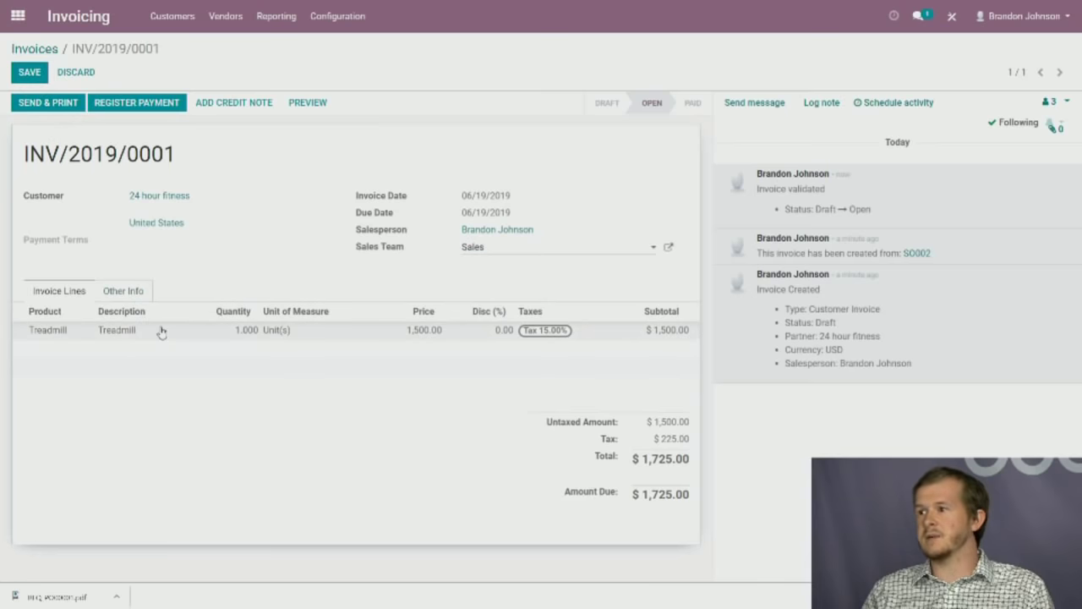
click(195, 331)
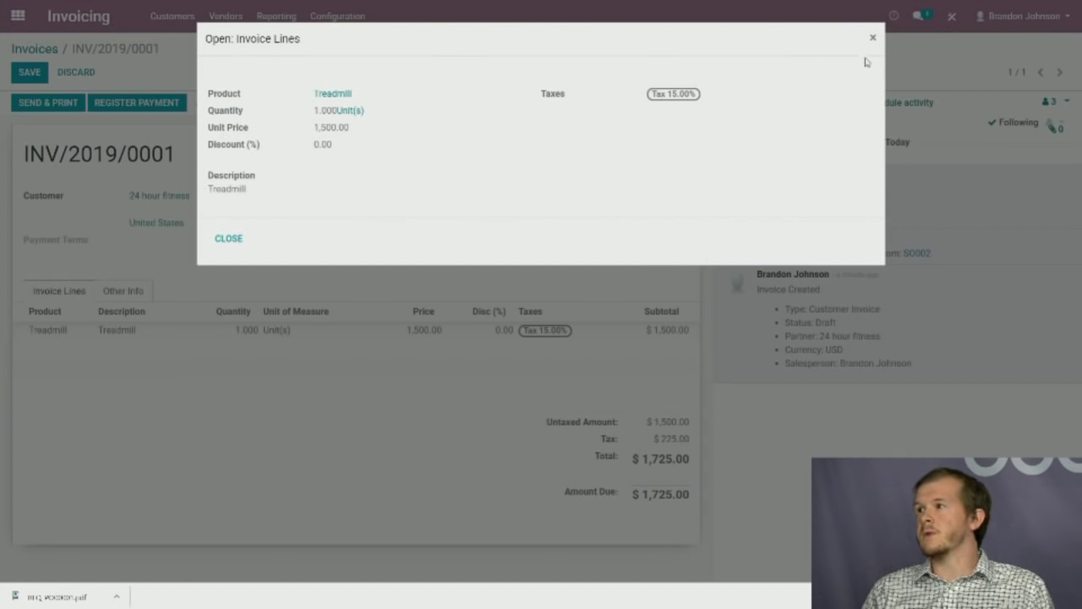
click(872, 42)
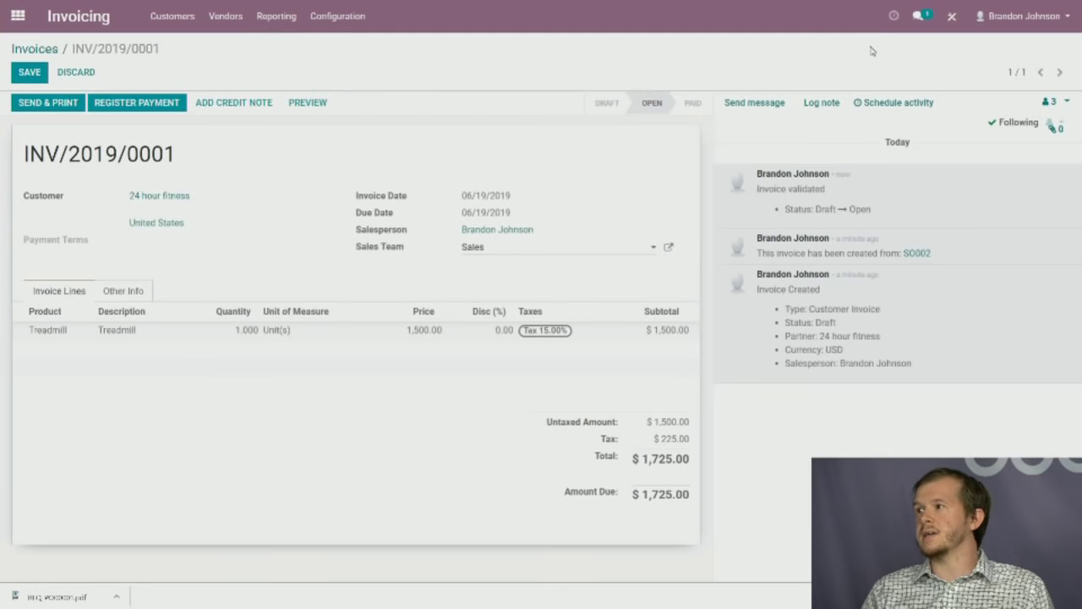
click(31, 73)
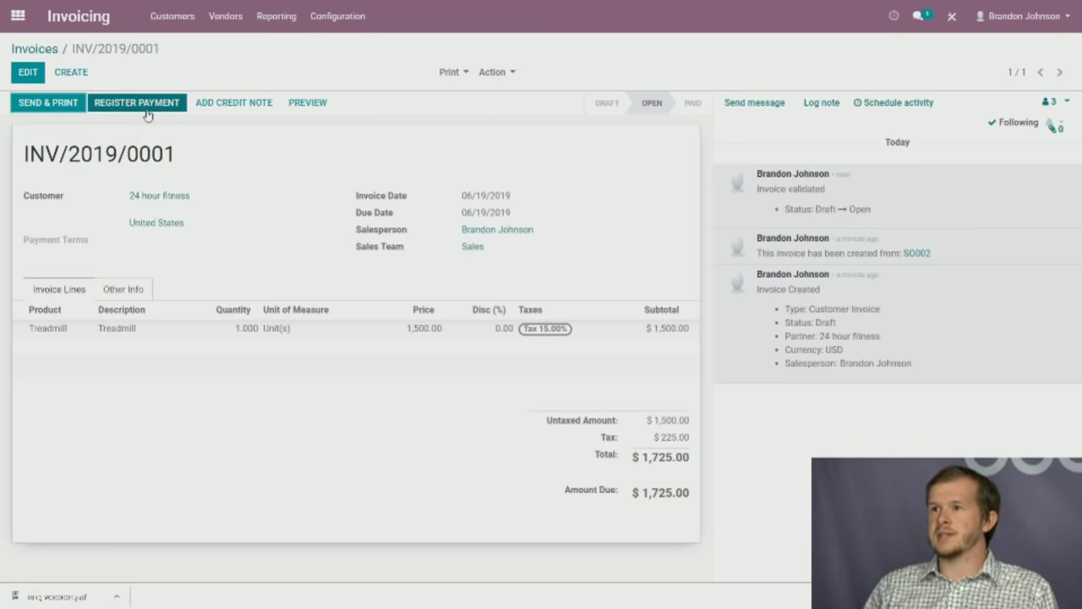
Open the Send & Print email for INV/2019/0001 and review its body paragraphs.
click(67, 109)
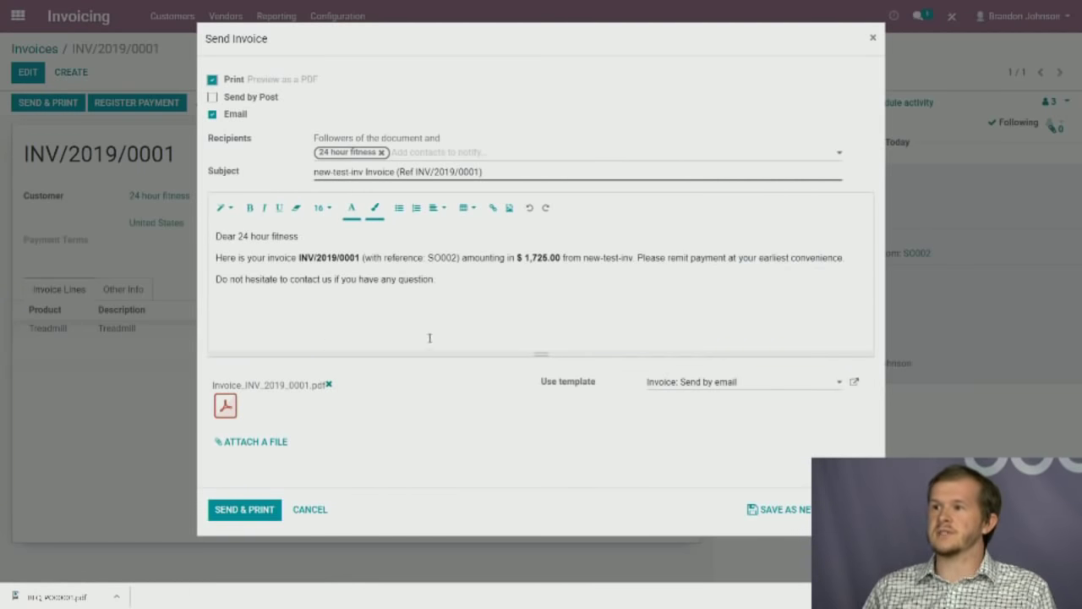
drag(436, 280, 207, 247)
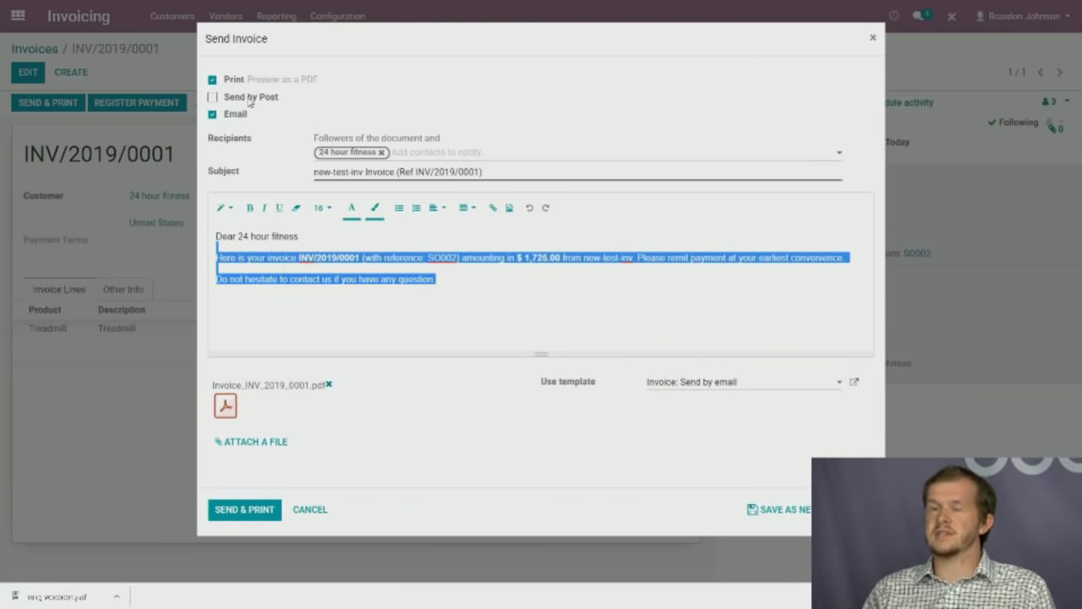
mouse_move(247, 104)
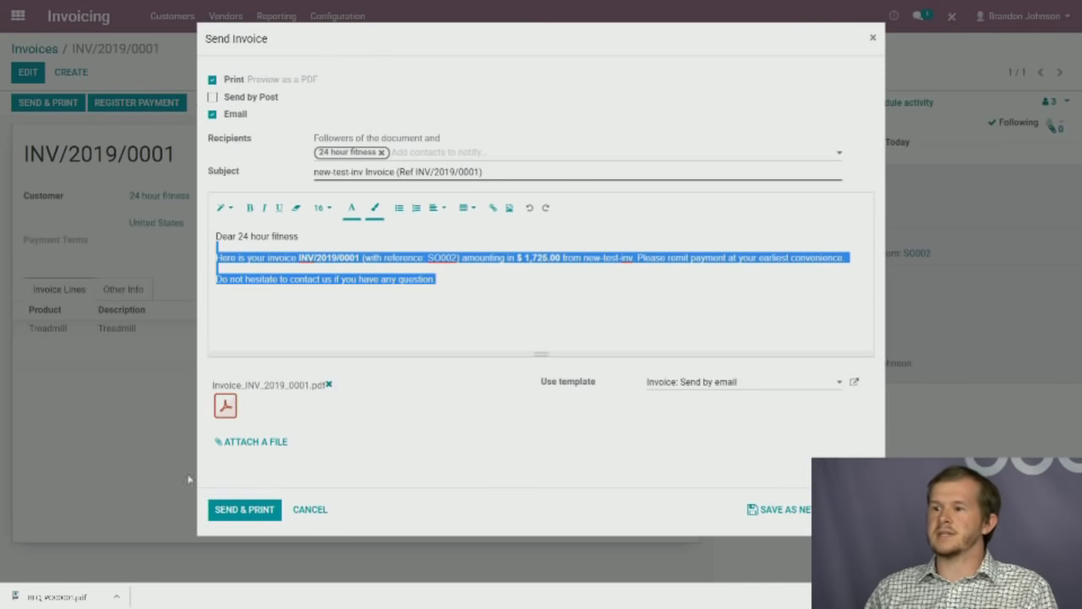
click(381, 279)
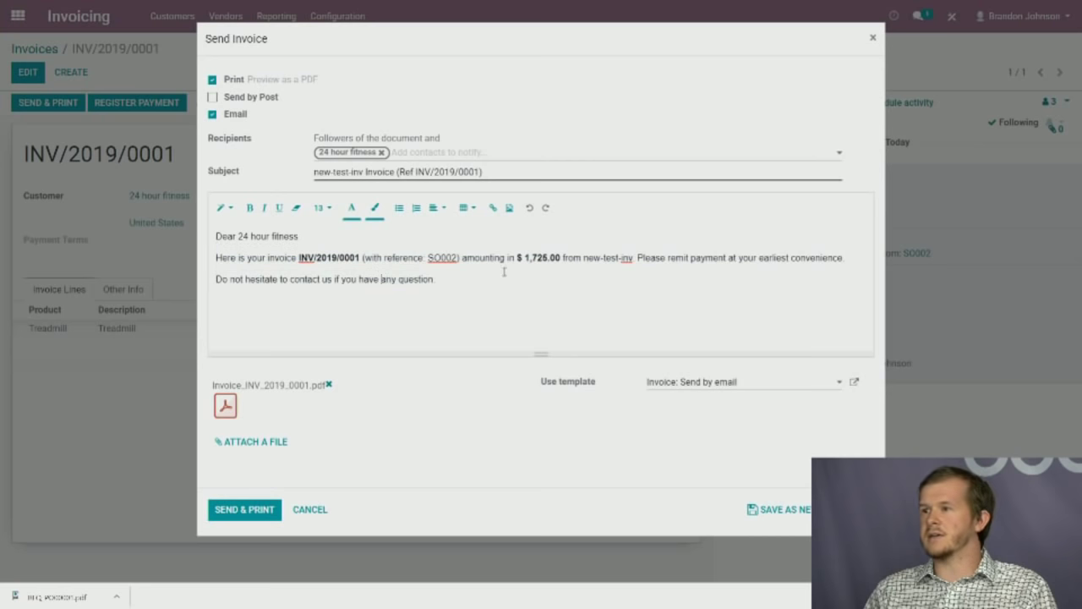
drag(582, 257, 850, 258)
click(632, 258)
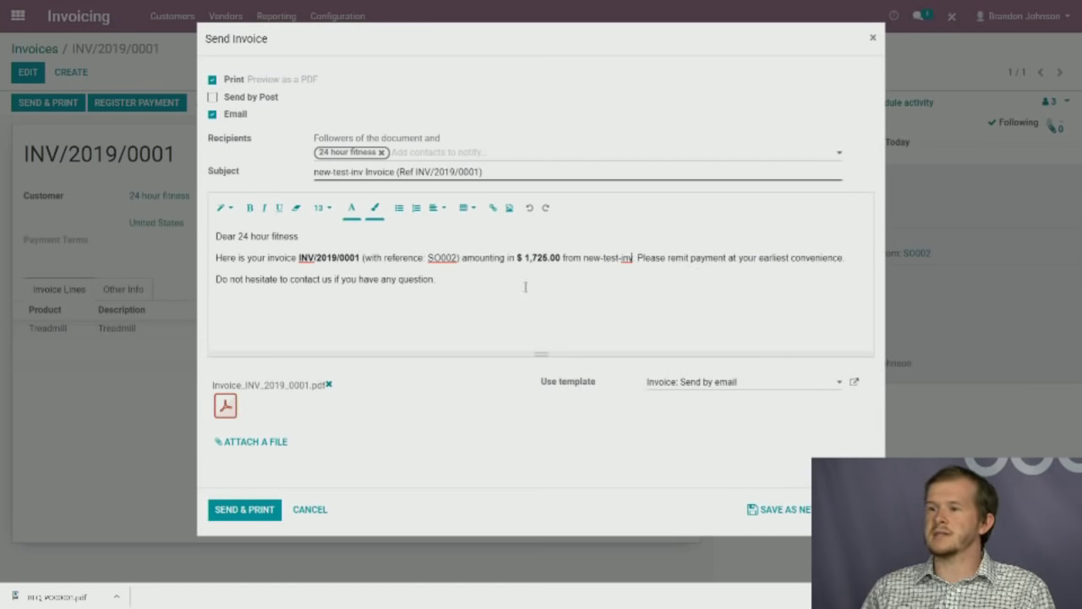
Add a 'Best,' sign-off with the sender's name and send the email with the PDF attached.
click(752, 382)
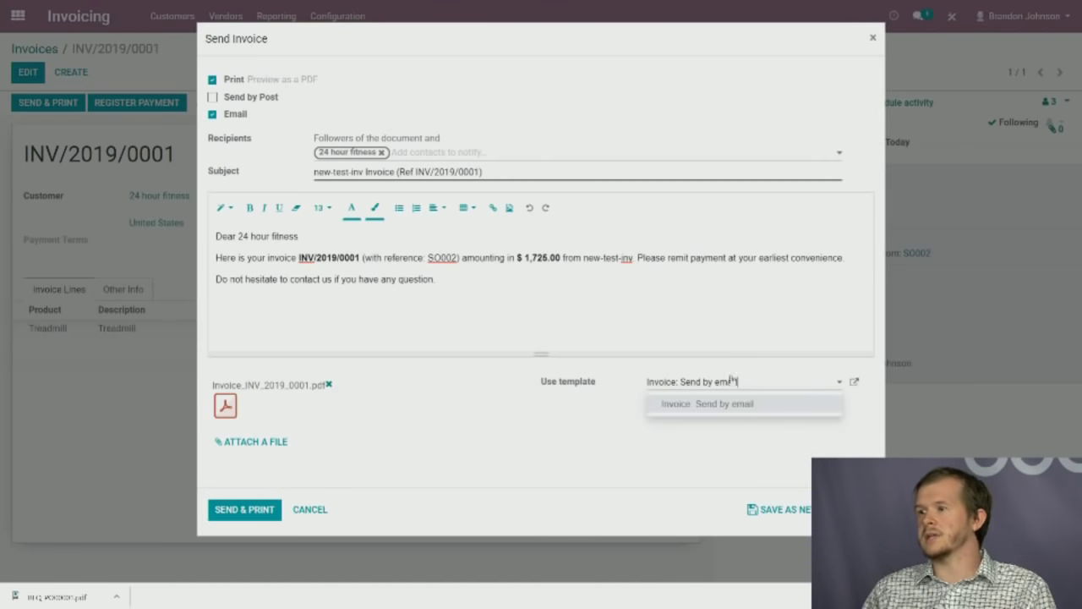
click(583, 314)
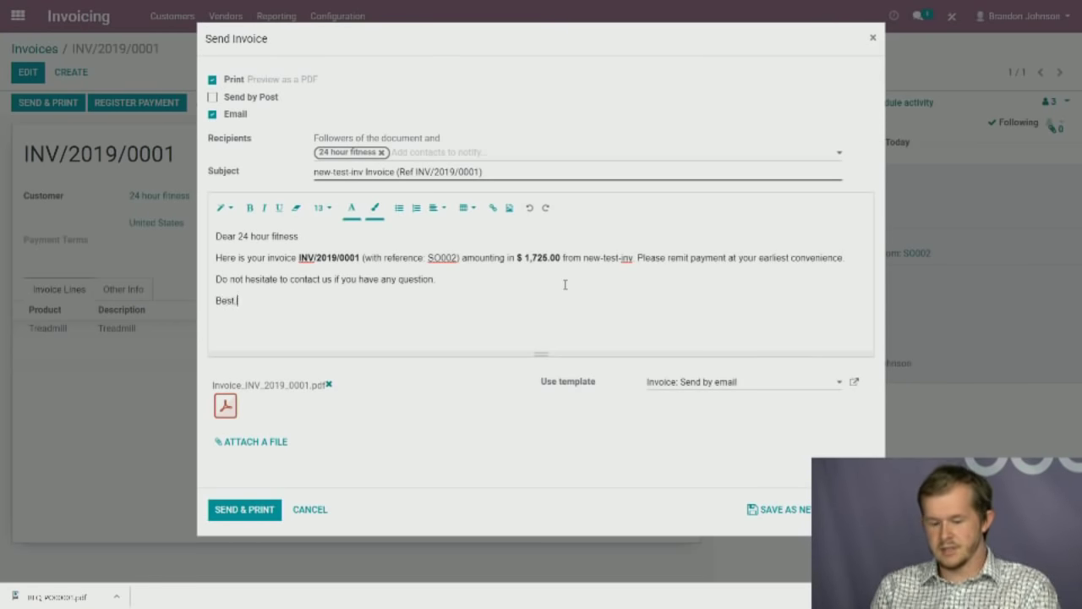
text(Brandon)
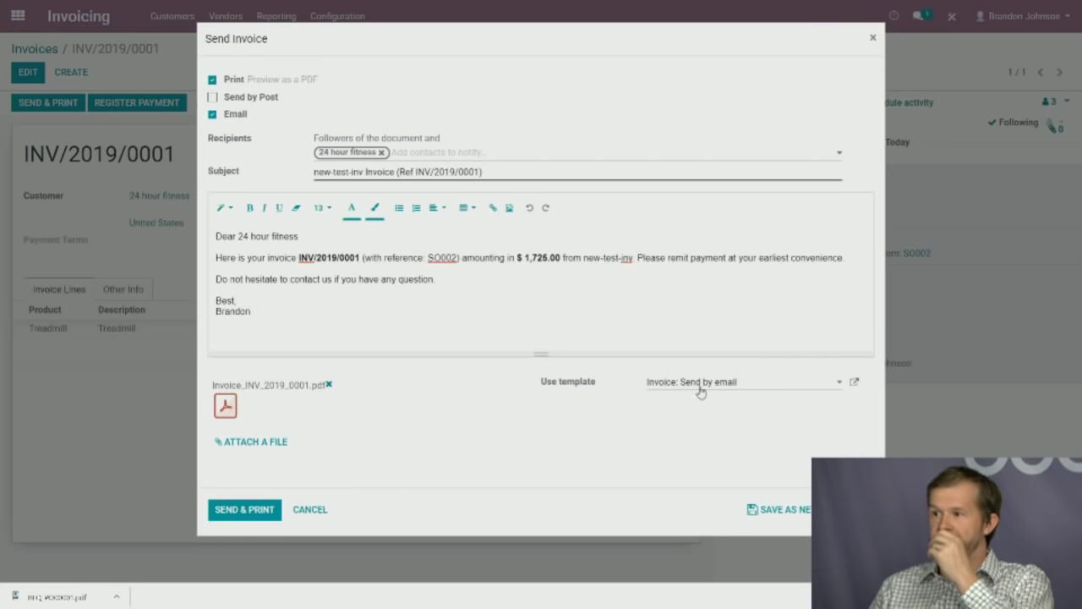
click(244, 509)
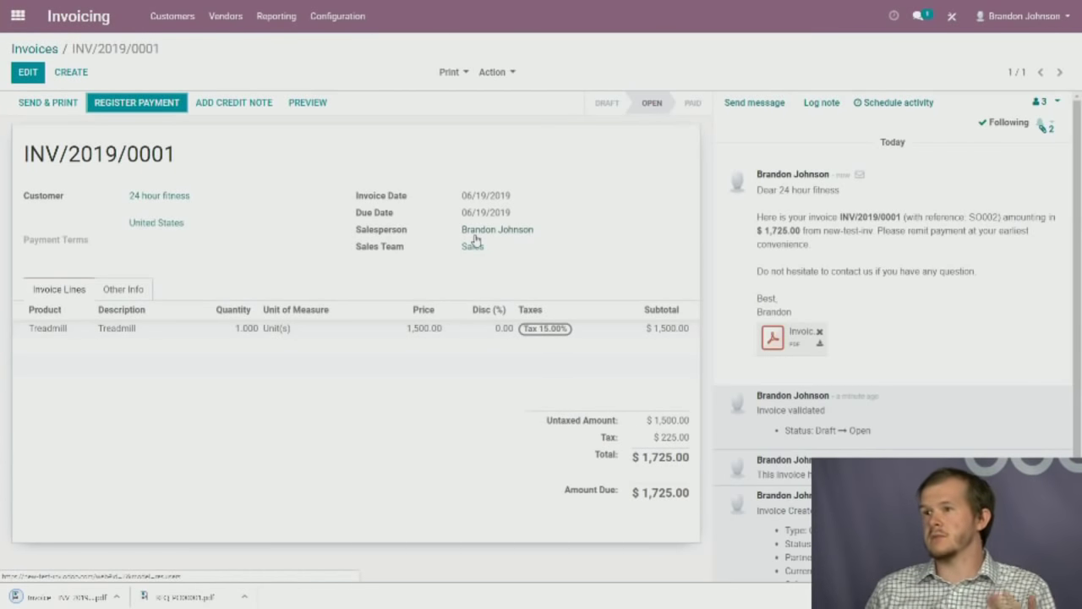
Preview the attached INV/2019/0001 PDF from the chatter, then close the viewer.
mouse_move(864, 176)
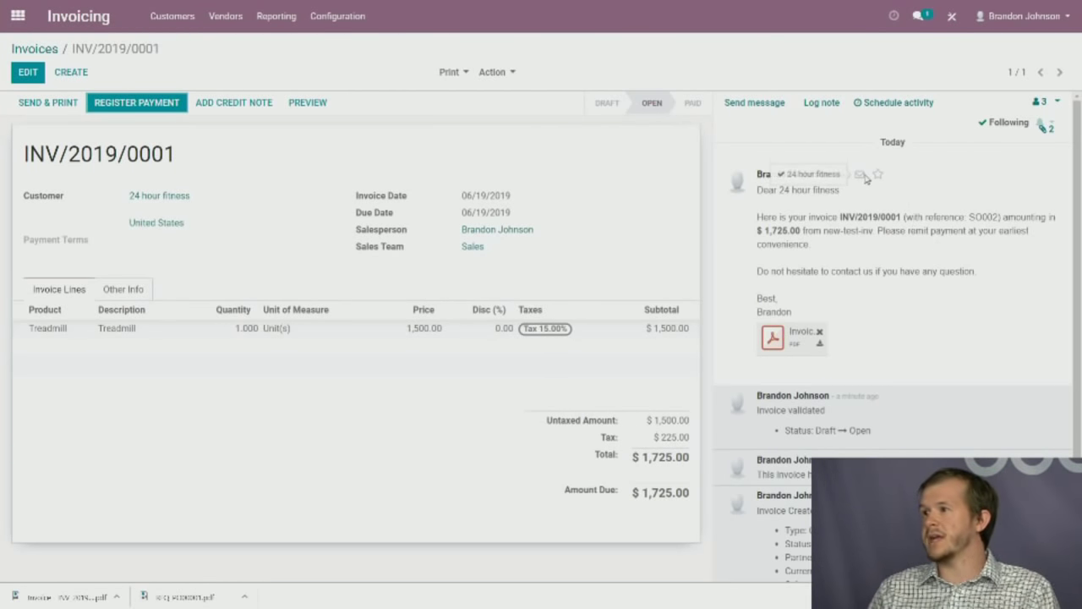
click(781, 340)
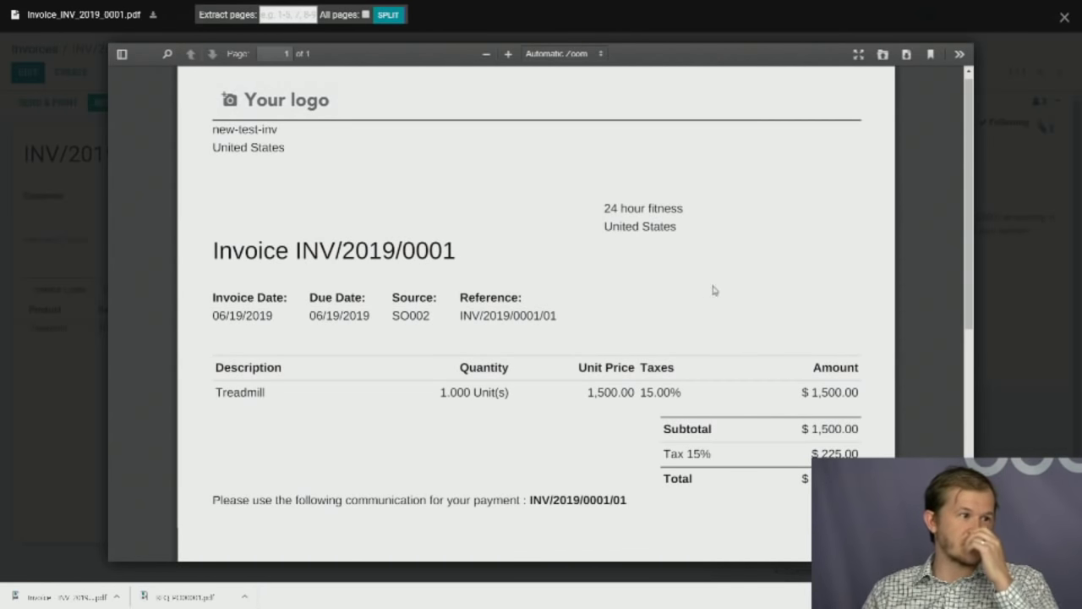
click(1064, 17)
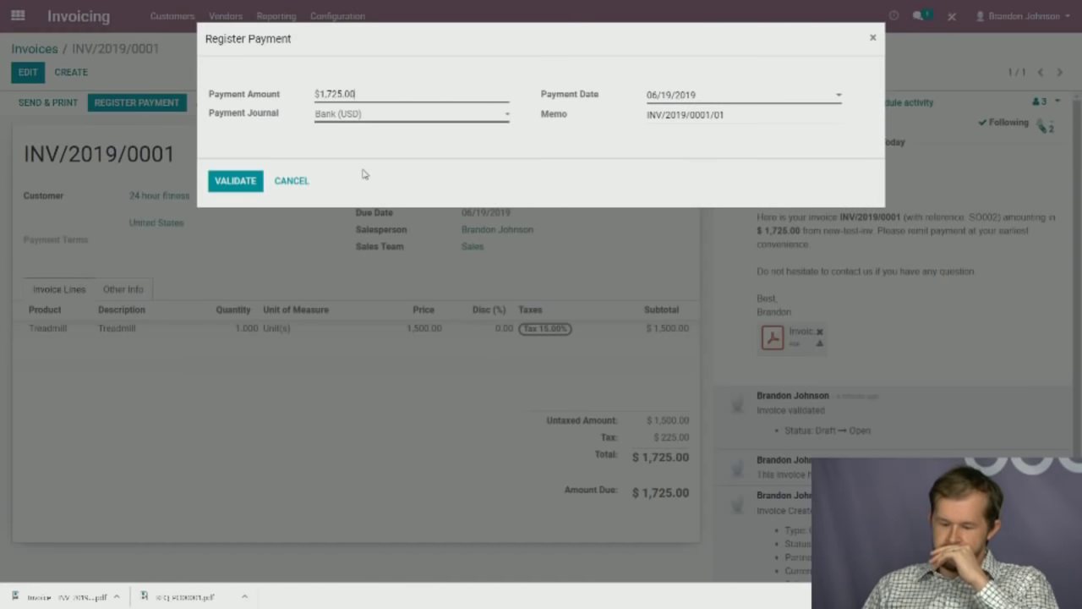
Register the $1,725.00 payment through Bank (USD) and return to the apps menu.
click(357, 123)
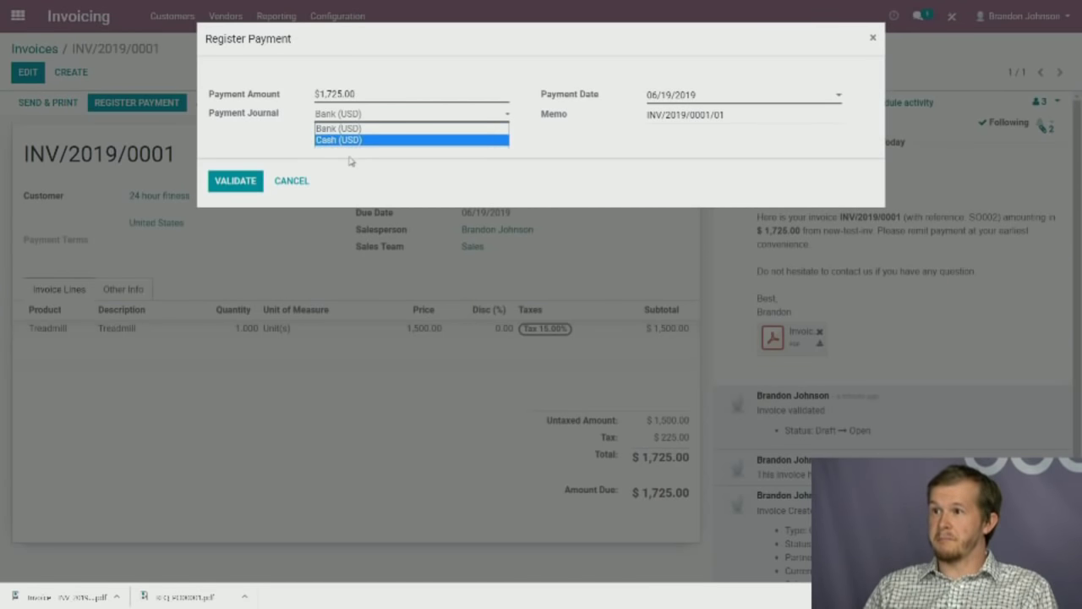
click(264, 146)
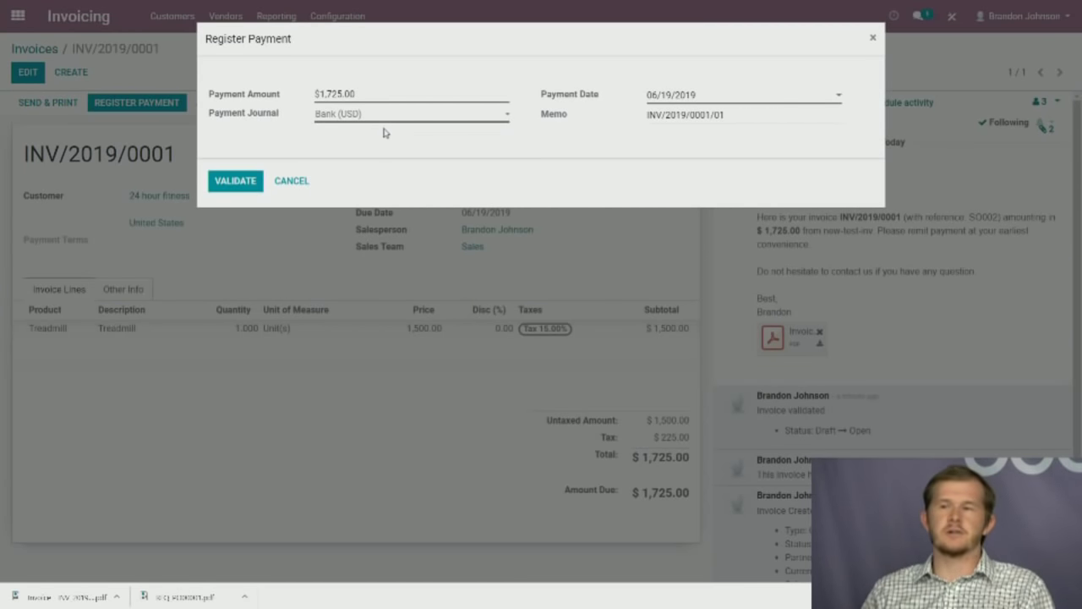
click(229, 178)
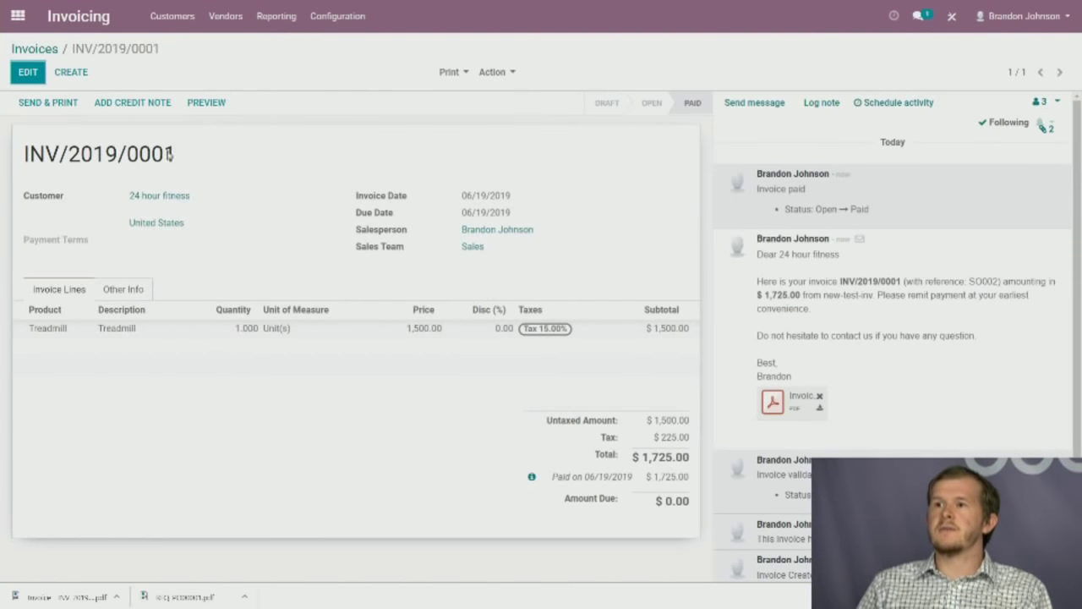
click(17, 15)
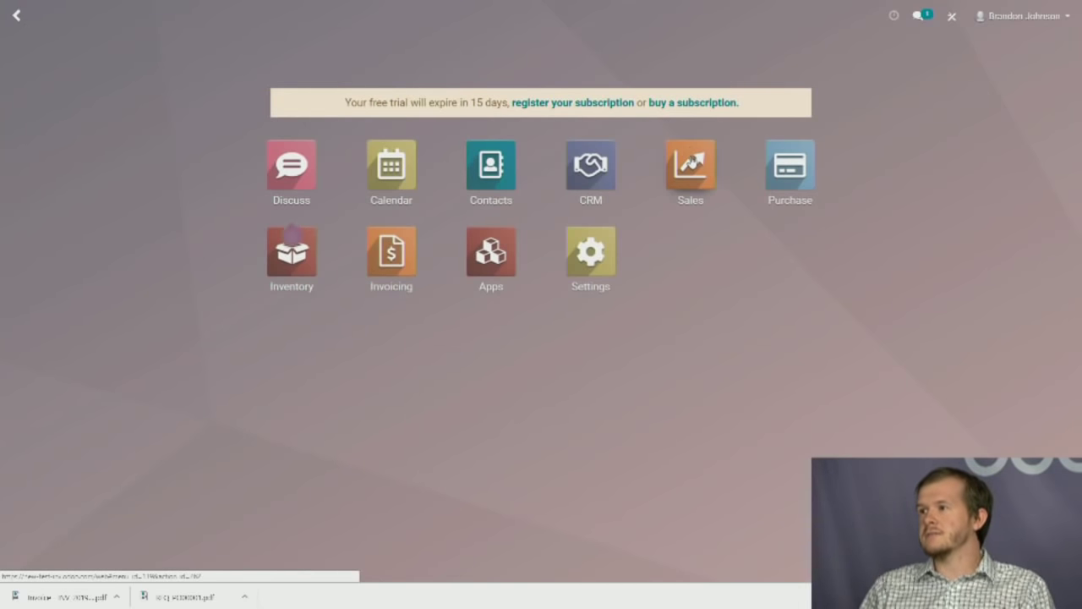
Visit the Sales quotations list, then open the Inventory overview.
click(690, 167)
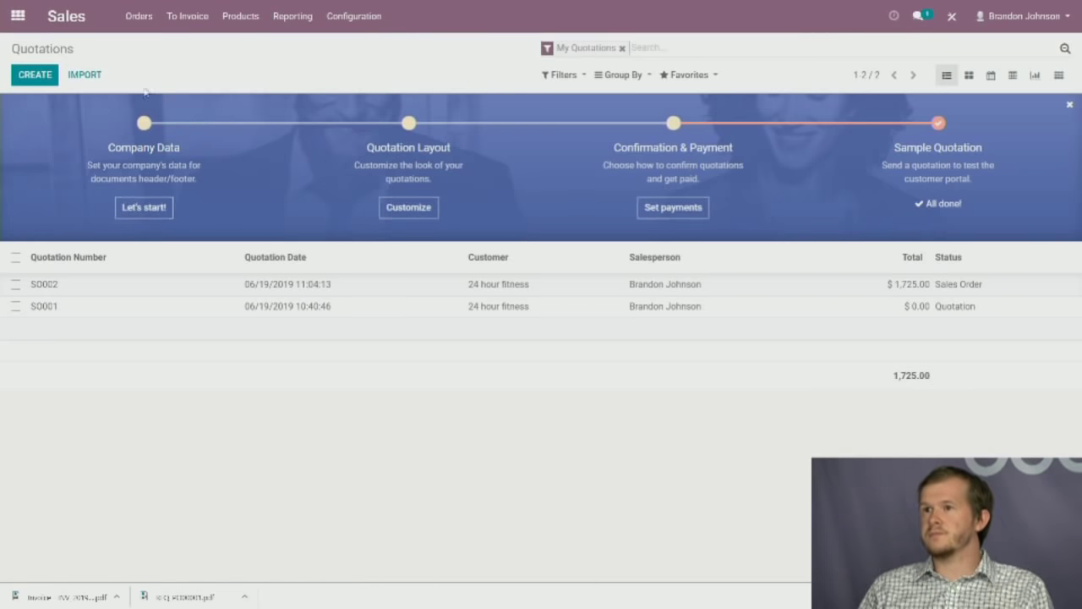
click(17, 16)
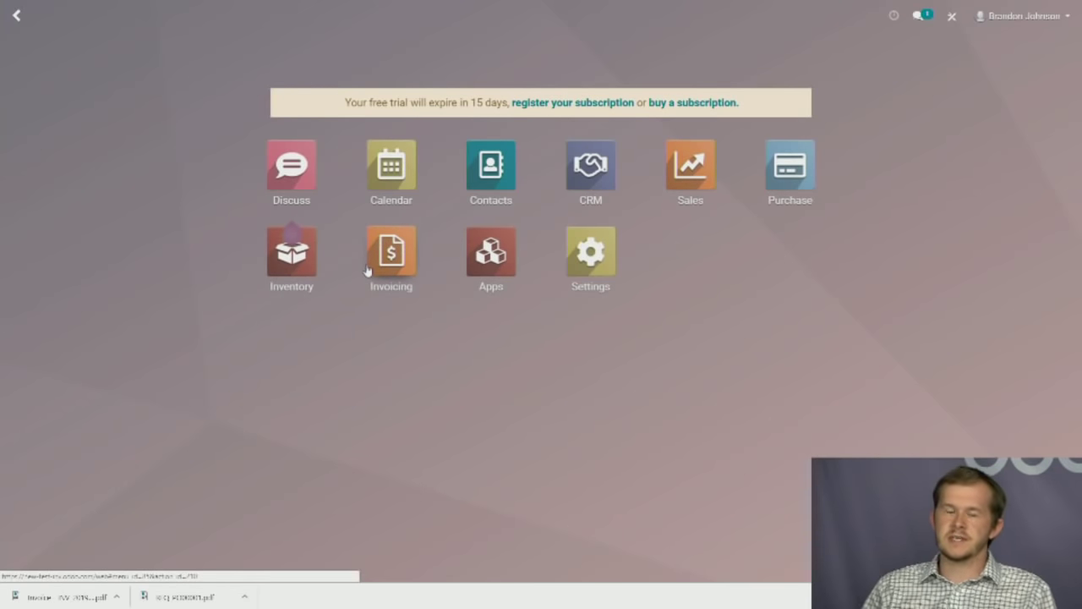
click(280, 276)
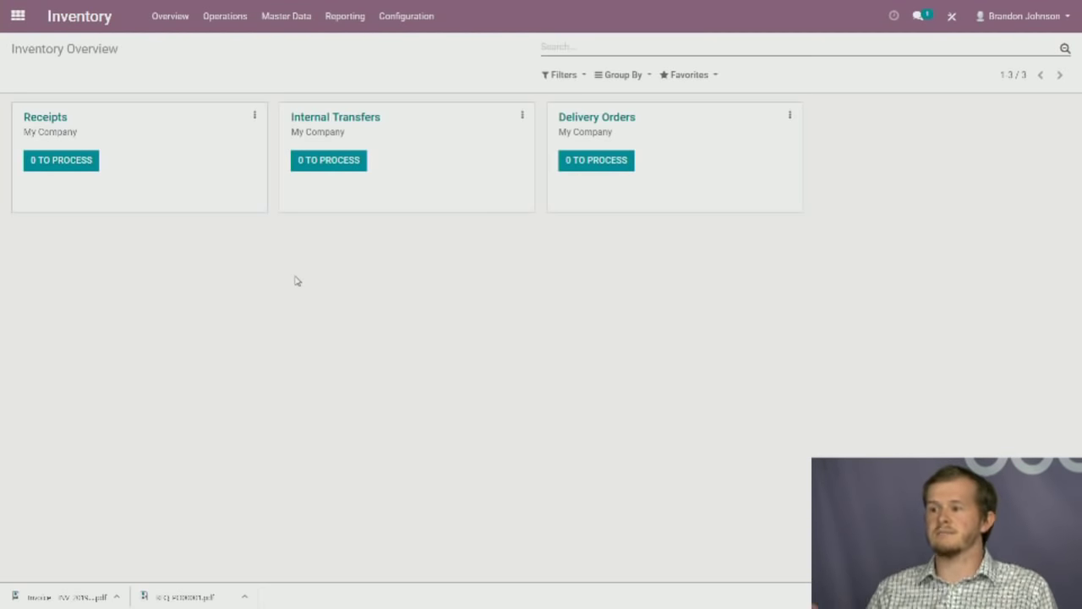
Scroll through the Inventory settings page, then return to the apps menu.
click(418, 17)
click(411, 46)
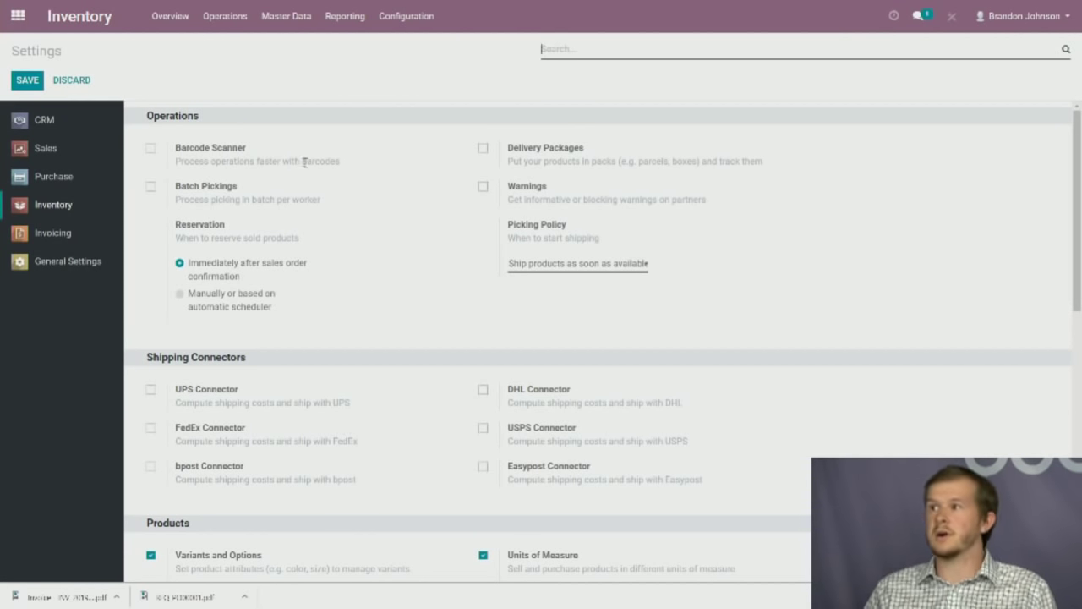
scroll(442, 227, down, 2)
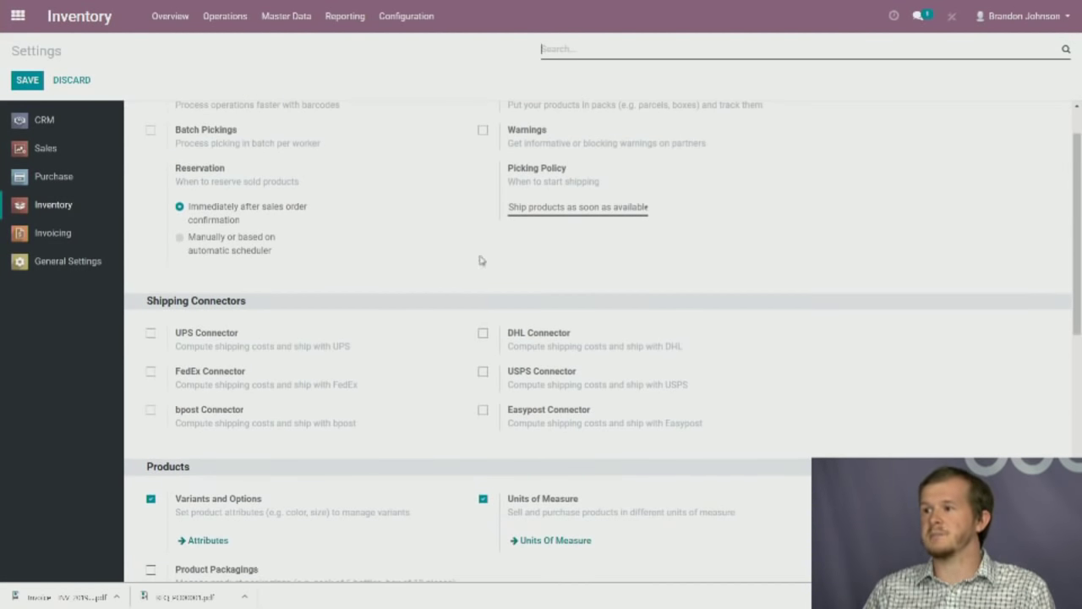
scroll(403, 360, down, 1)
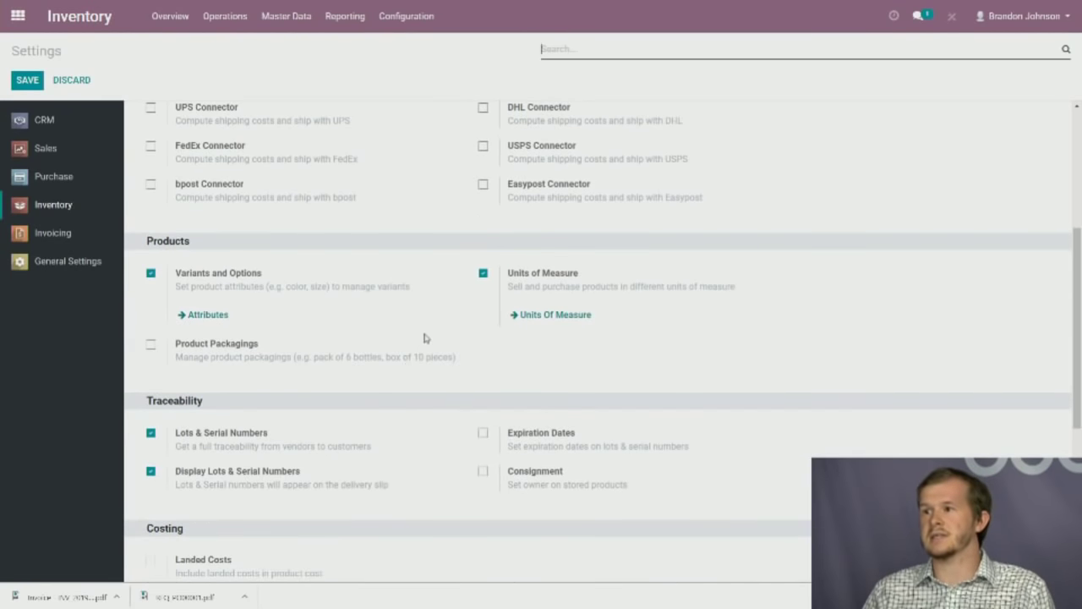
scroll(387, 358, down, 1)
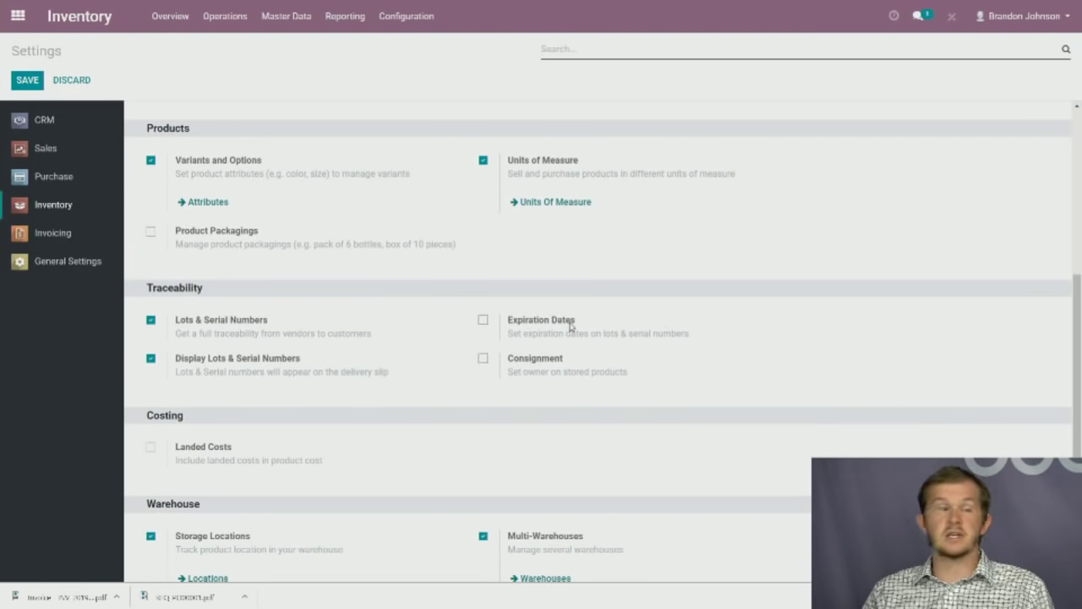
scroll(485, 418, down, 2)
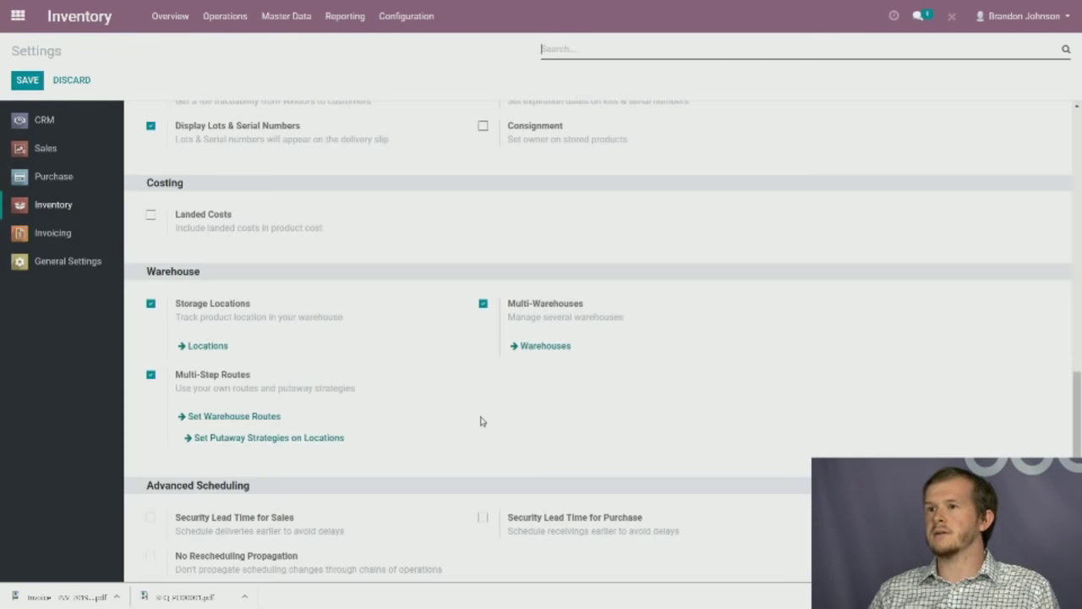
scroll(448, 398, up, 8)
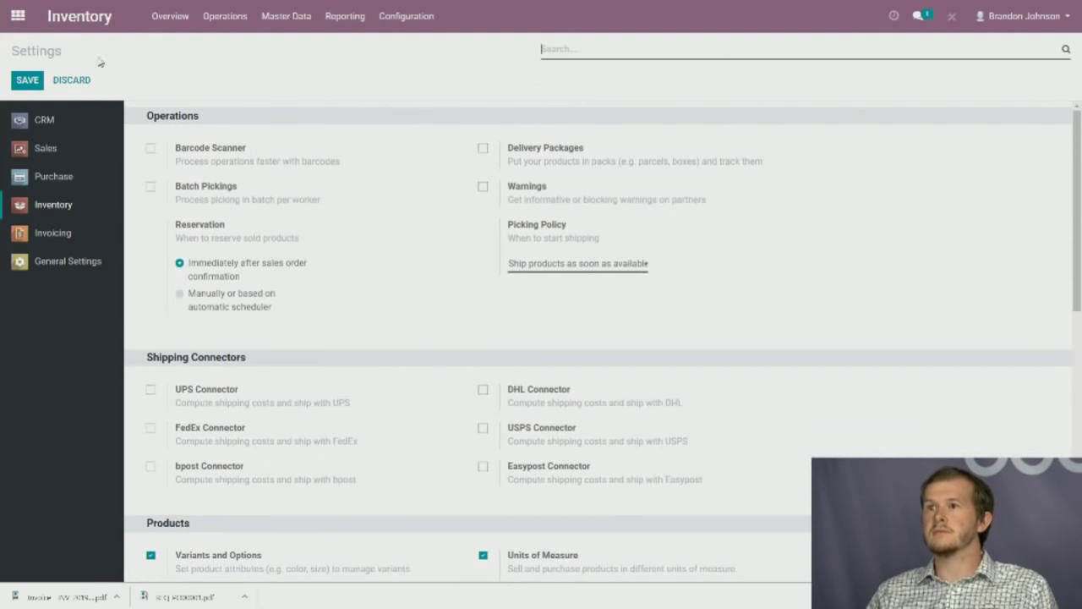
click(17, 15)
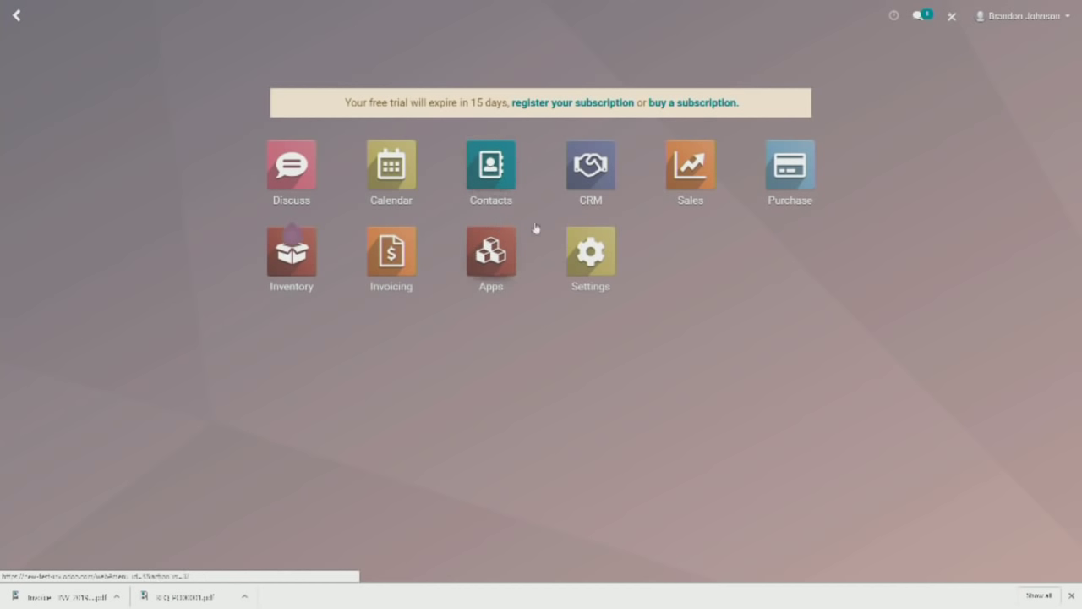
Open the Inventory products list.
click(303, 279)
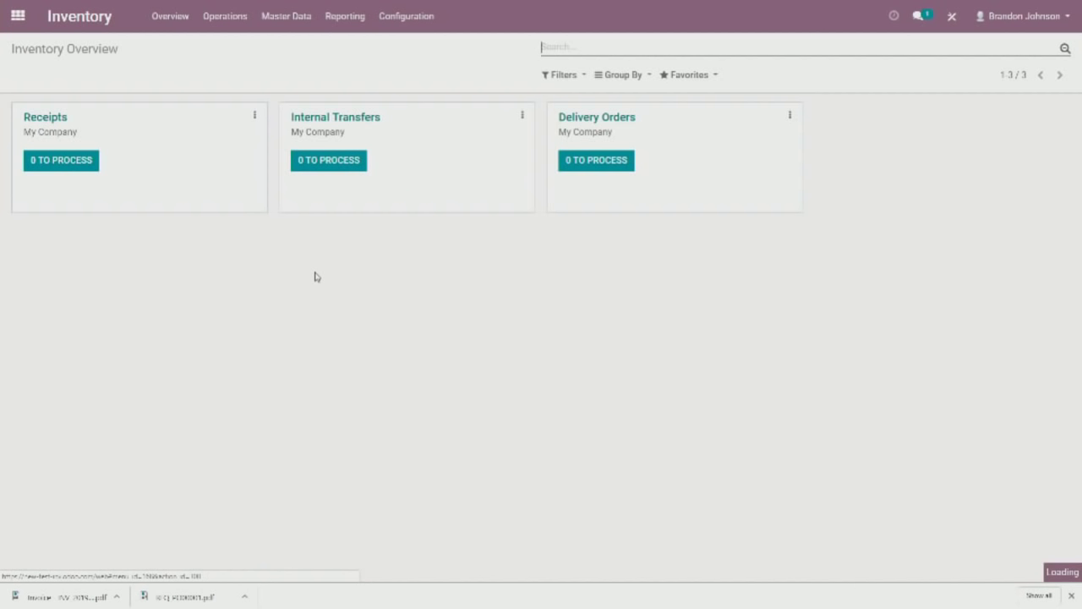
click(278, 31)
click(290, 46)
Run the Inventory Report without the Internal Locations filter, showing Treadmill at 0.00, then bring up the demo window.
click(355, 19)
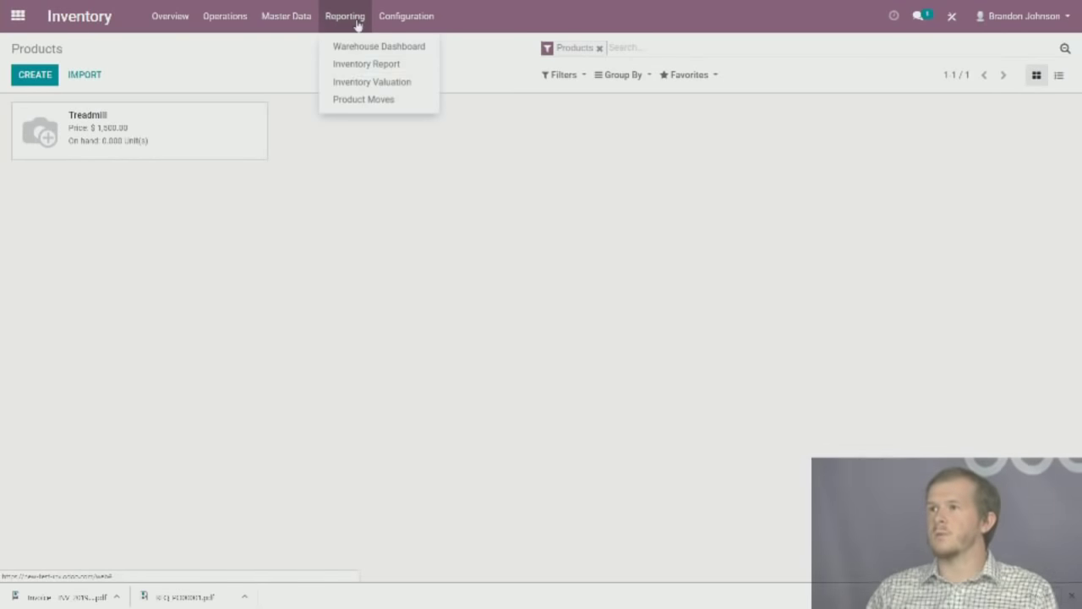
click(388, 67)
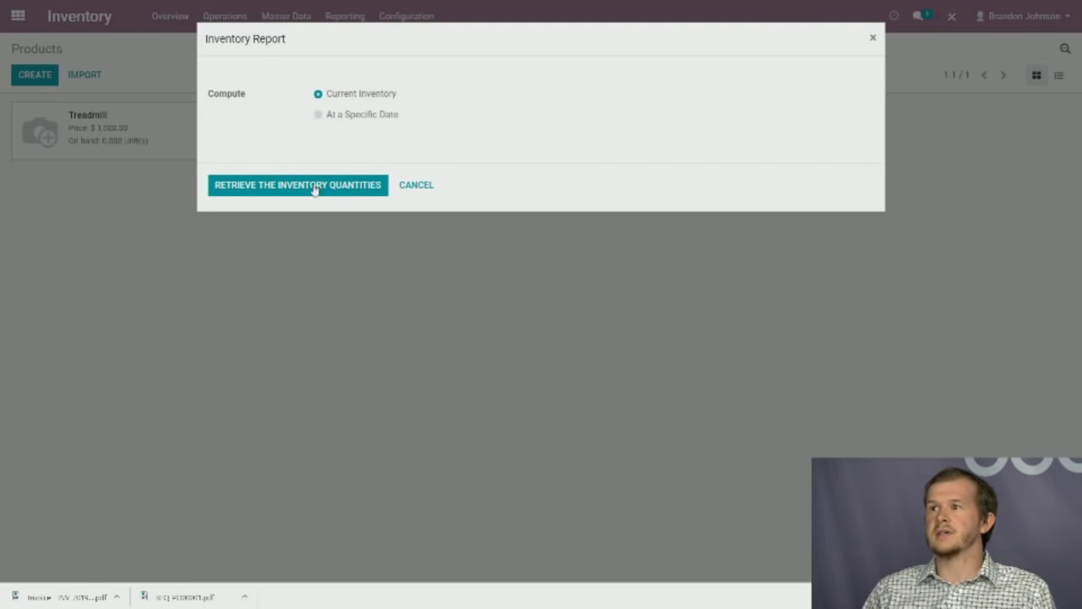
click(317, 184)
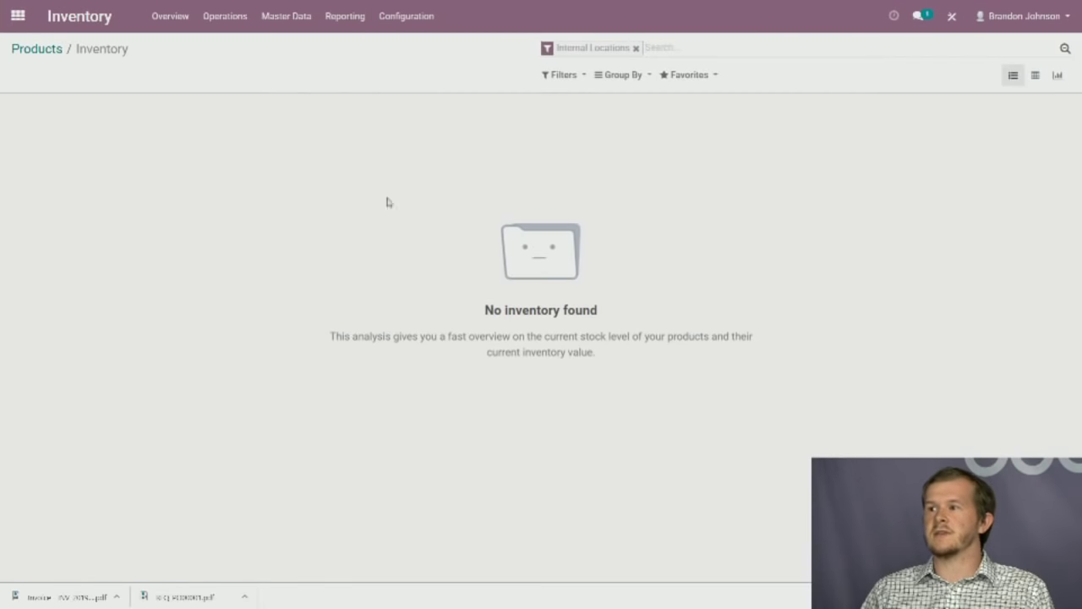
click(636, 50)
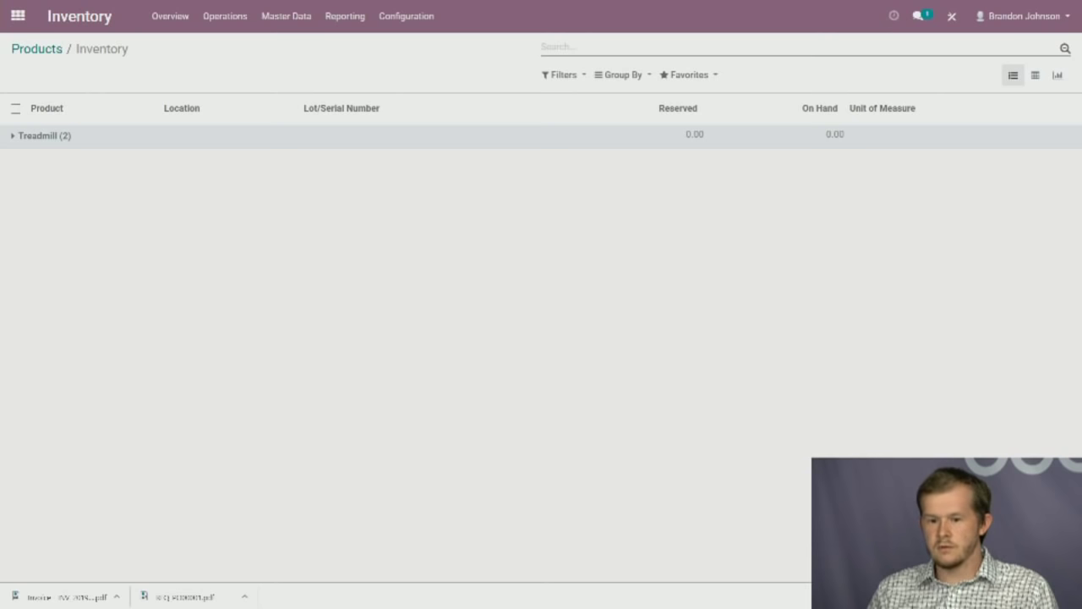
drag(0, 5, 596, 0)
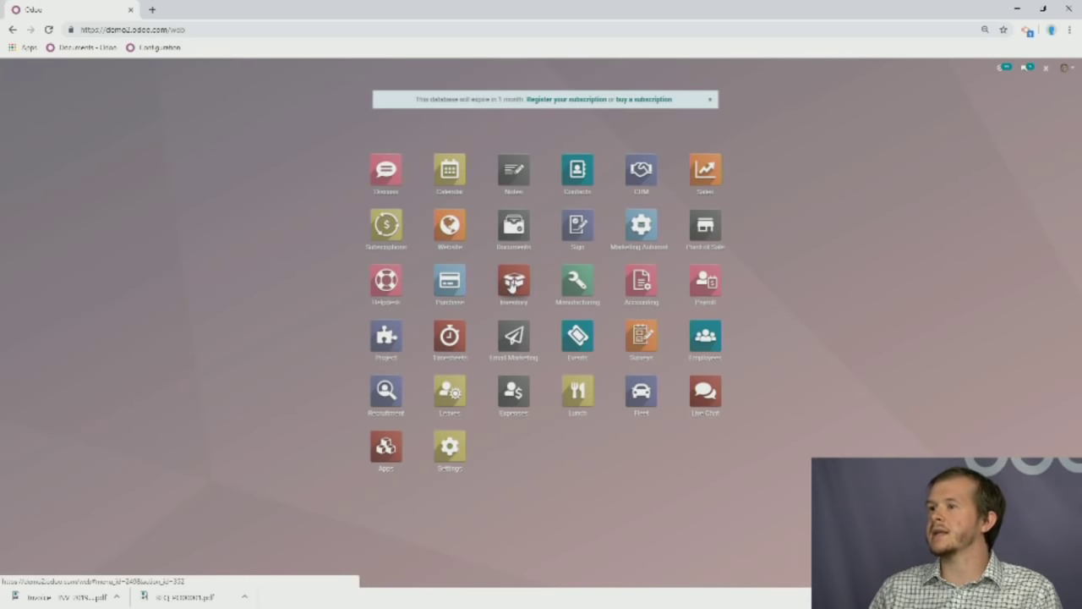
Retrieve the Current Inventory report and expand [C-COM37] Large Cabinet's stock by location.
click(521, 304)
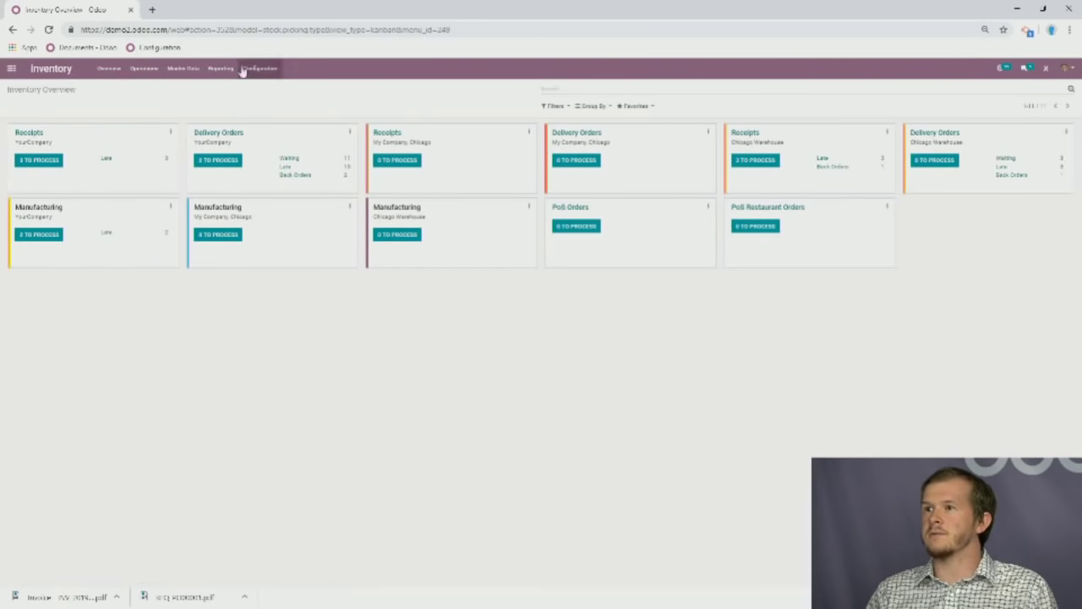
click(183, 67)
click(221, 67)
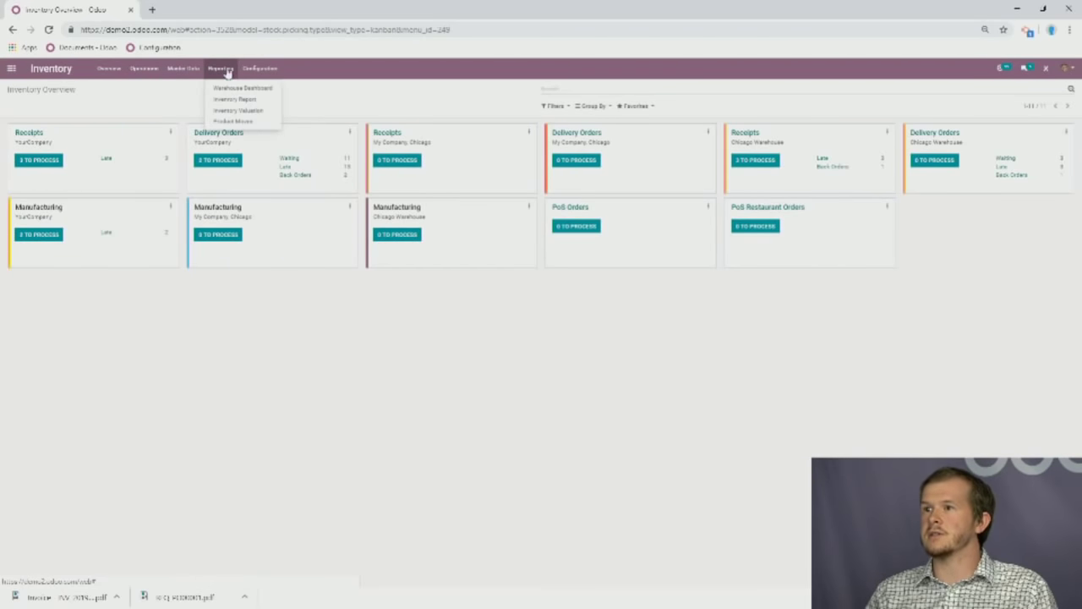
click(244, 100)
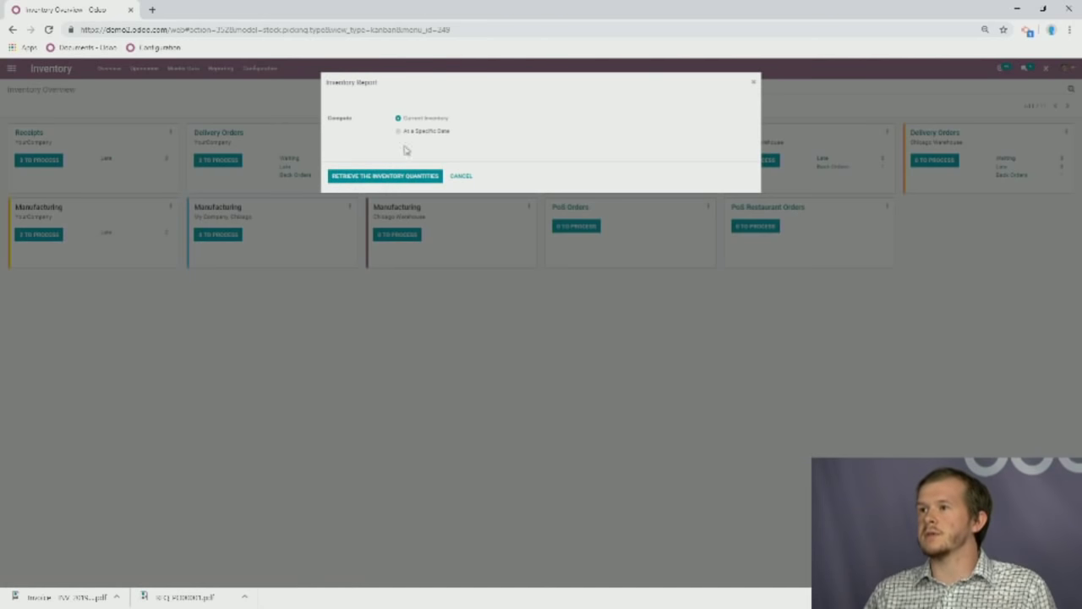
click(418, 132)
click(412, 120)
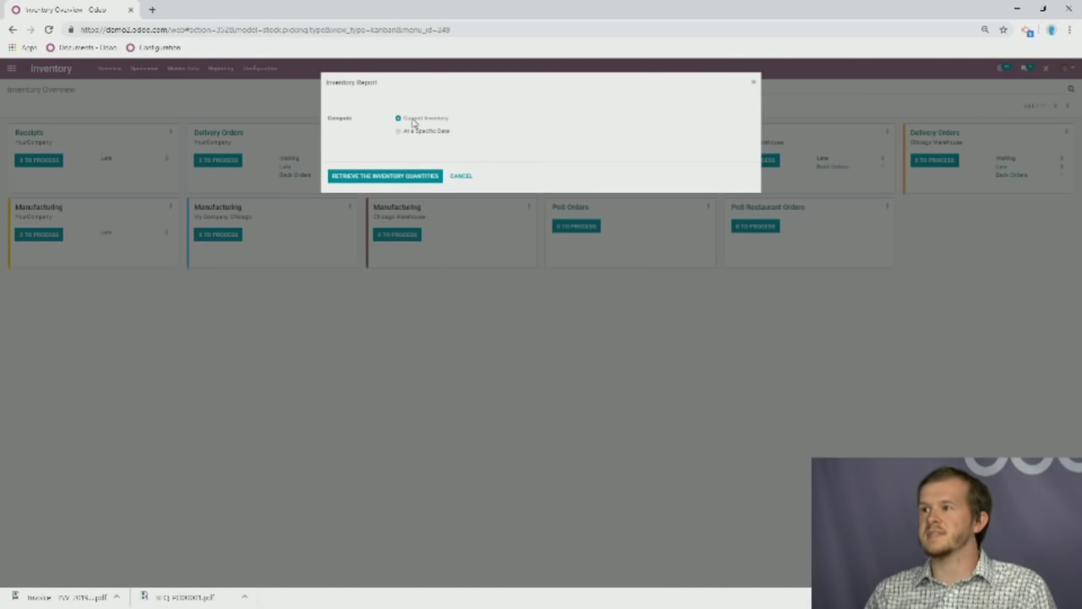
click(399, 173)
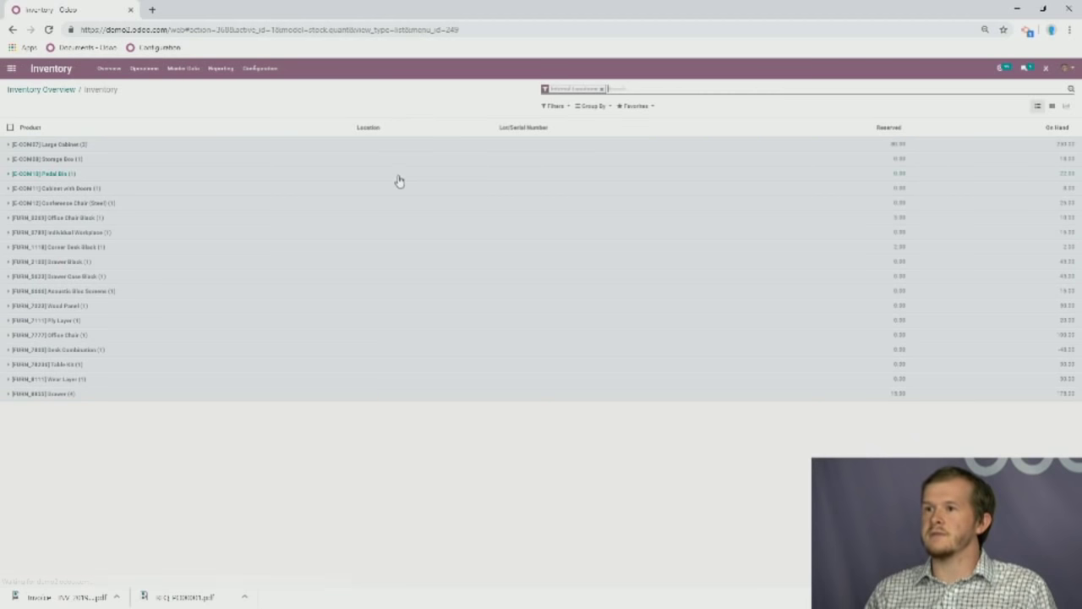
click(14, 146)
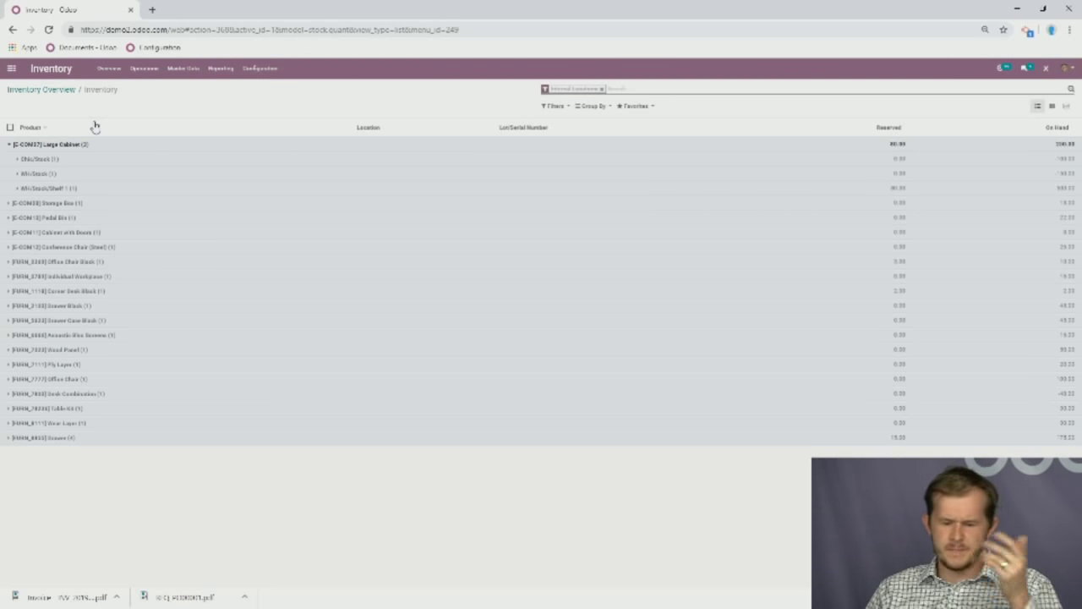
Look through the Inventory settings page, then return to the Inventory Overview dashboard.
click(269, 69)
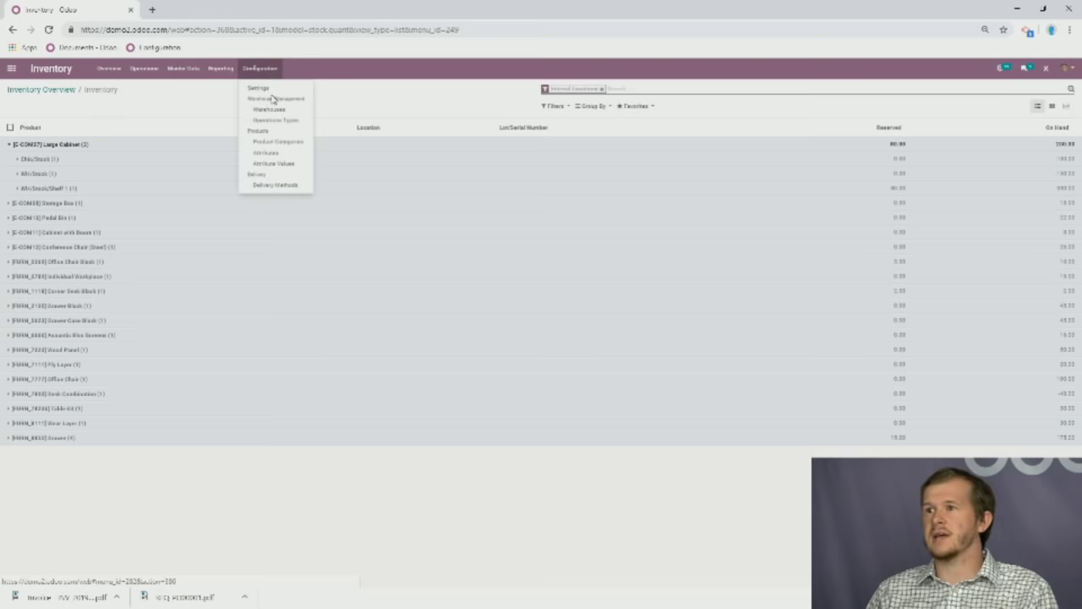
click(274, 89)
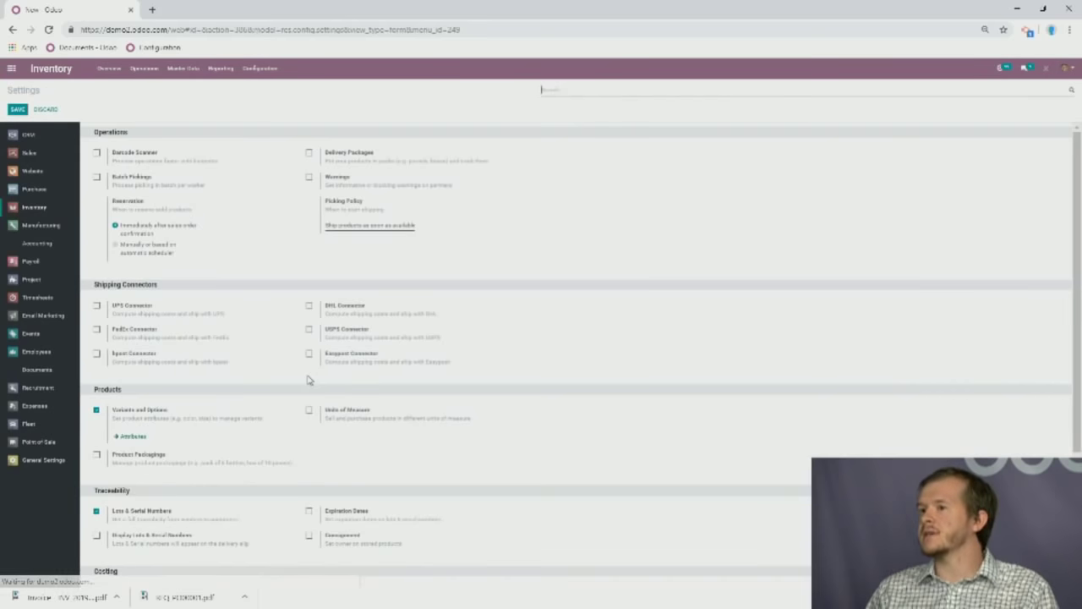
scroll(494, 296, down, 3)
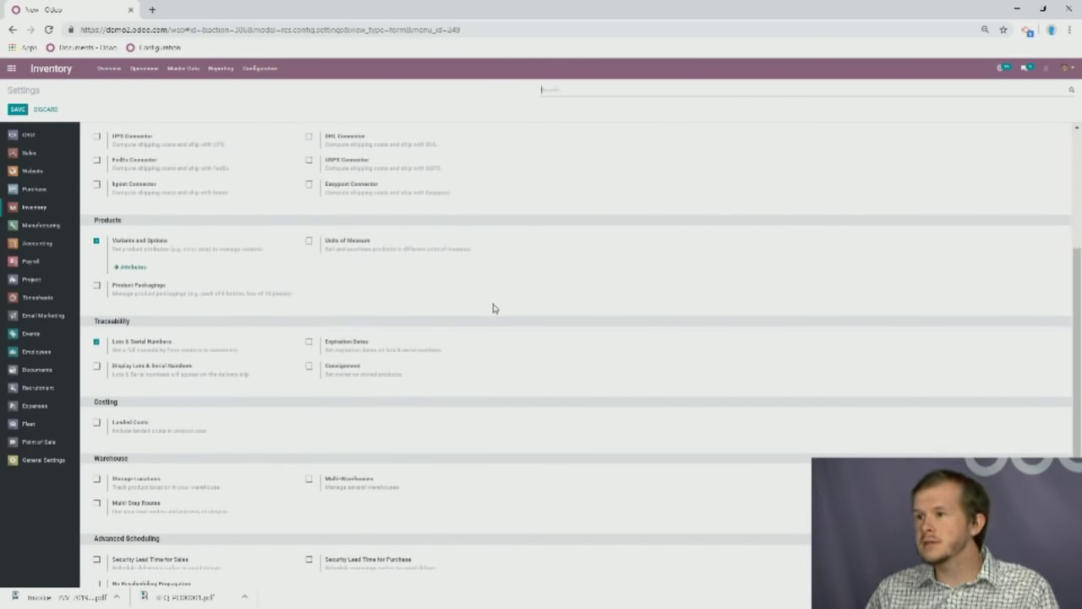
scroll(494, 308, down, 1)
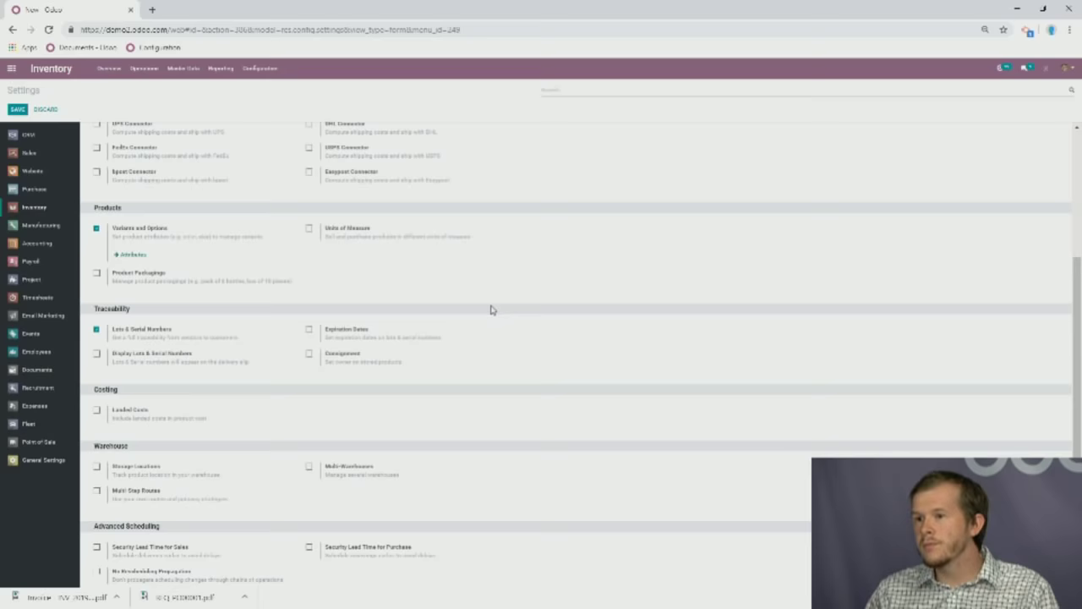
scroll(495, 308, up, 3)
scroll(493, 309, down, 2)
scroll(491, 310, up, 3)
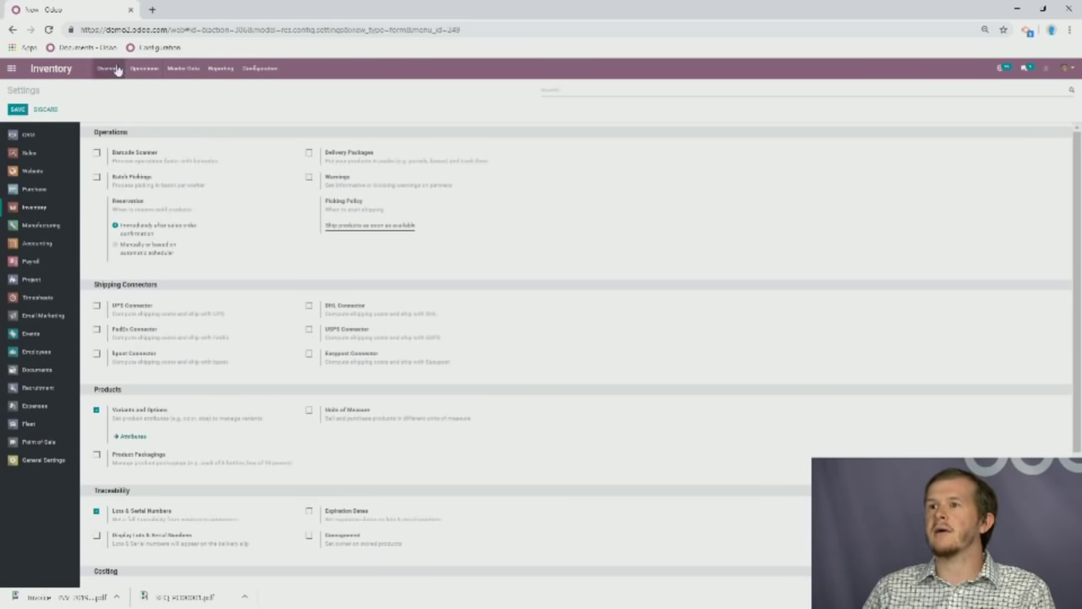
click(54, 77)
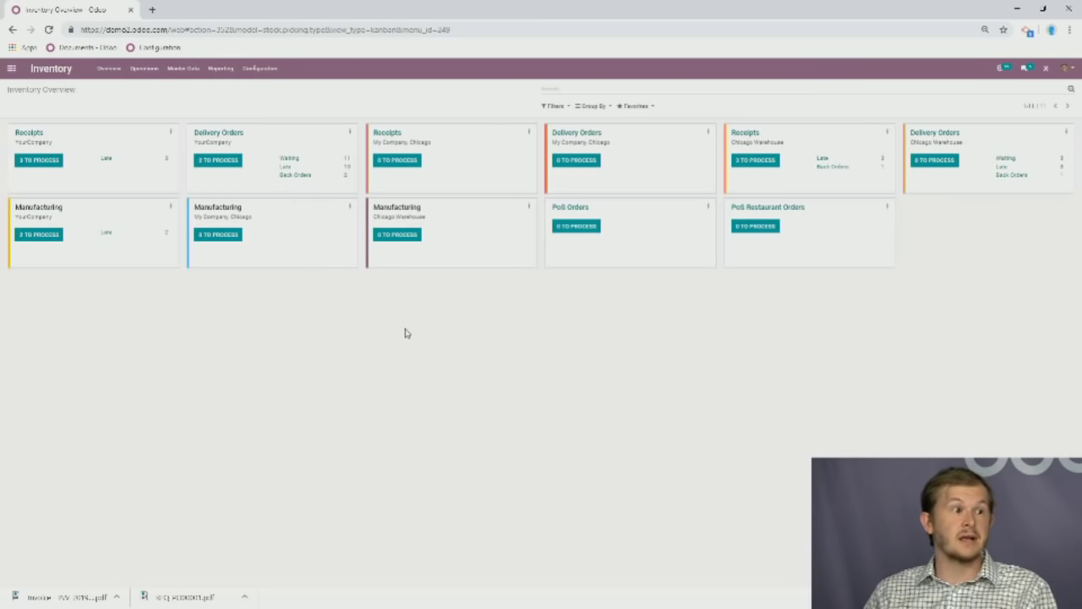
Go from the apps home screen into the Point of Sale dashboard.
click(12, 69)
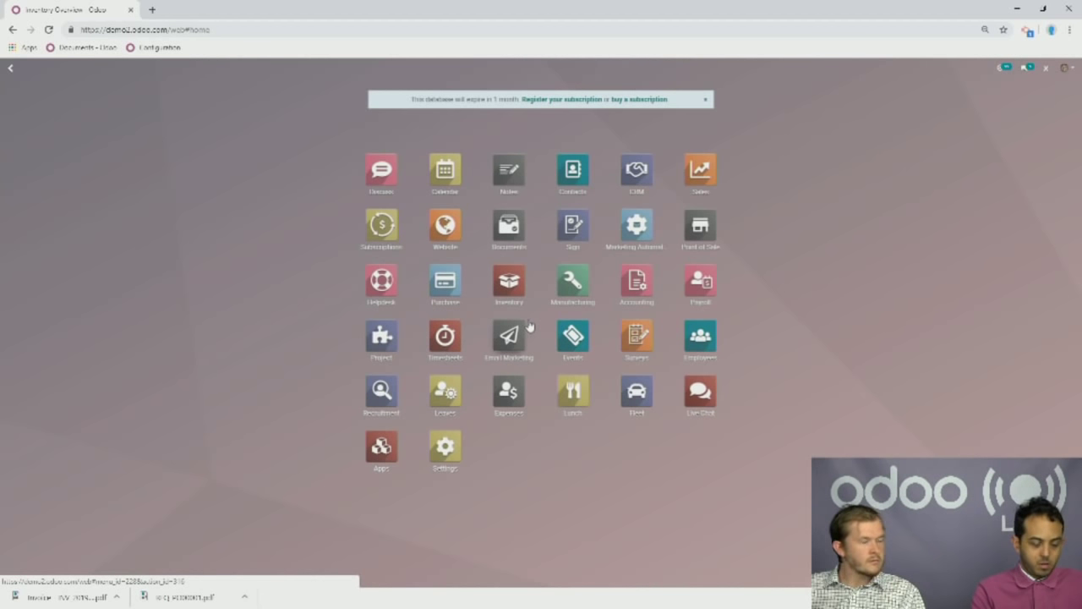
click(716, 230)
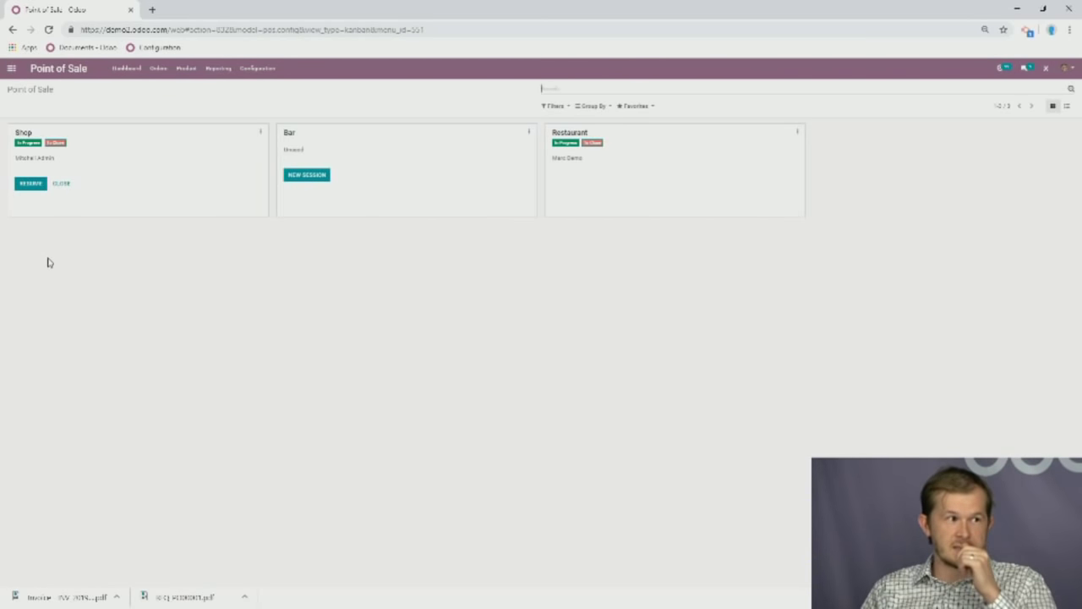
Resume the Shop session and add Customizable Desk (Custom, White) and (Custom, Black), $1,500 total.
click(31, 184)
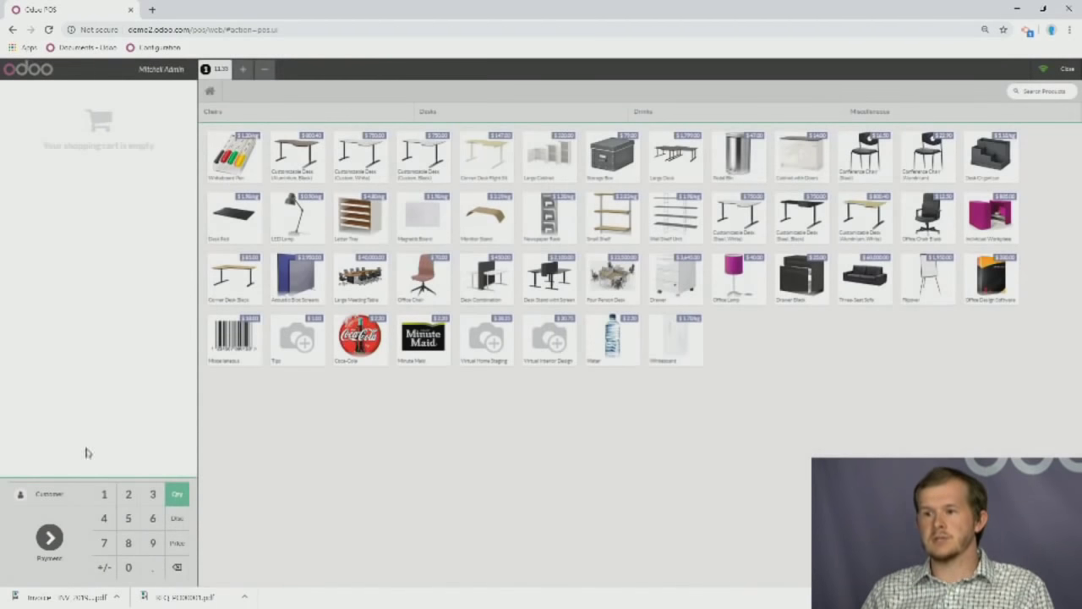
click(359, 156)
click(423, 156)
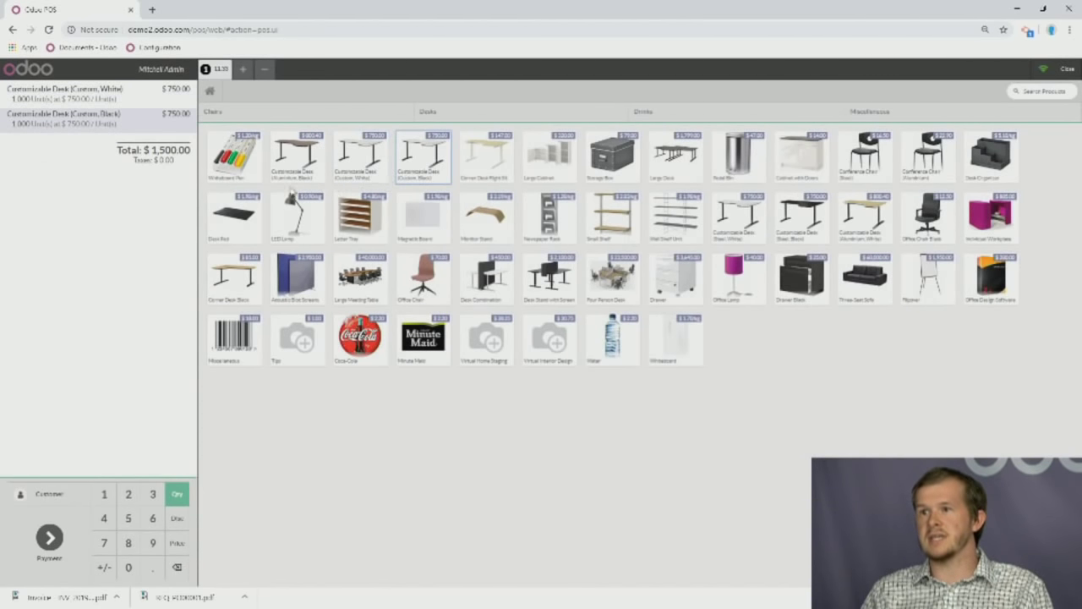
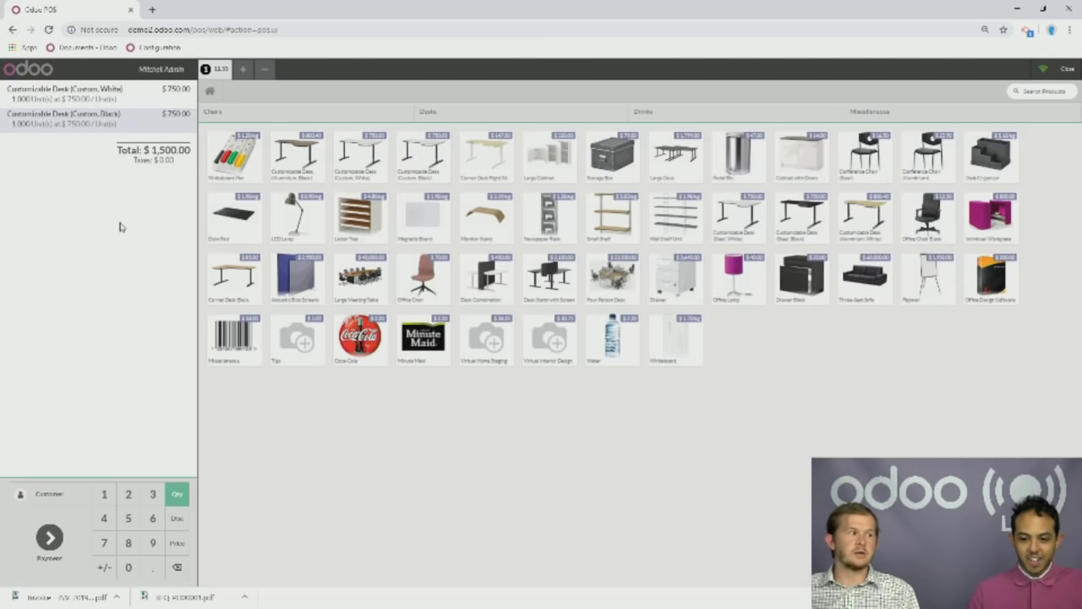
Close the Shop point-of-sale session and confirm leaving it for the Point of Sale dashboard.
click(14, 29)
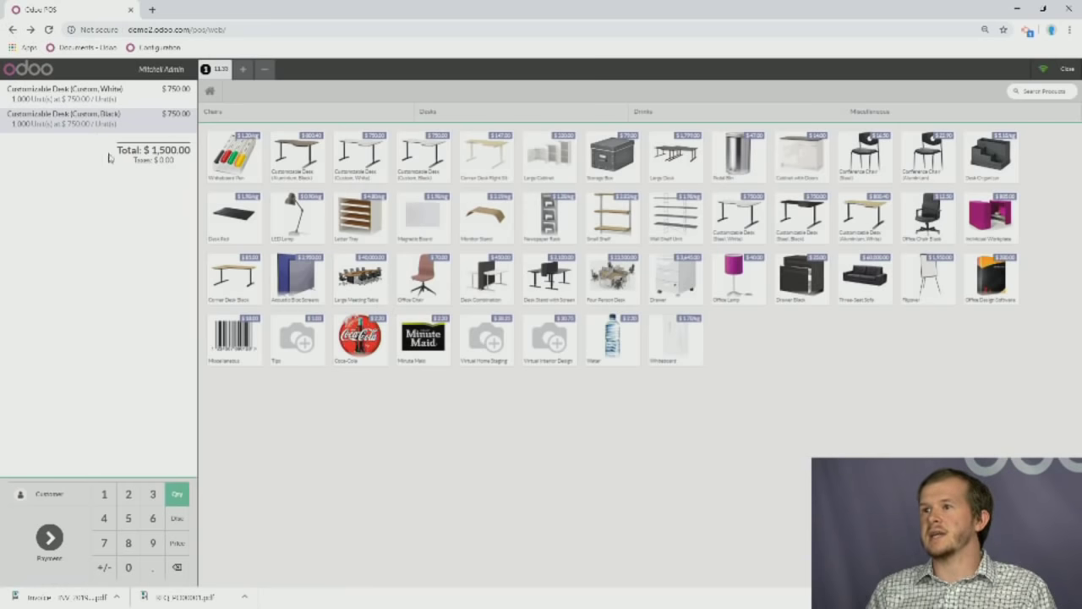
click(1068, 68)
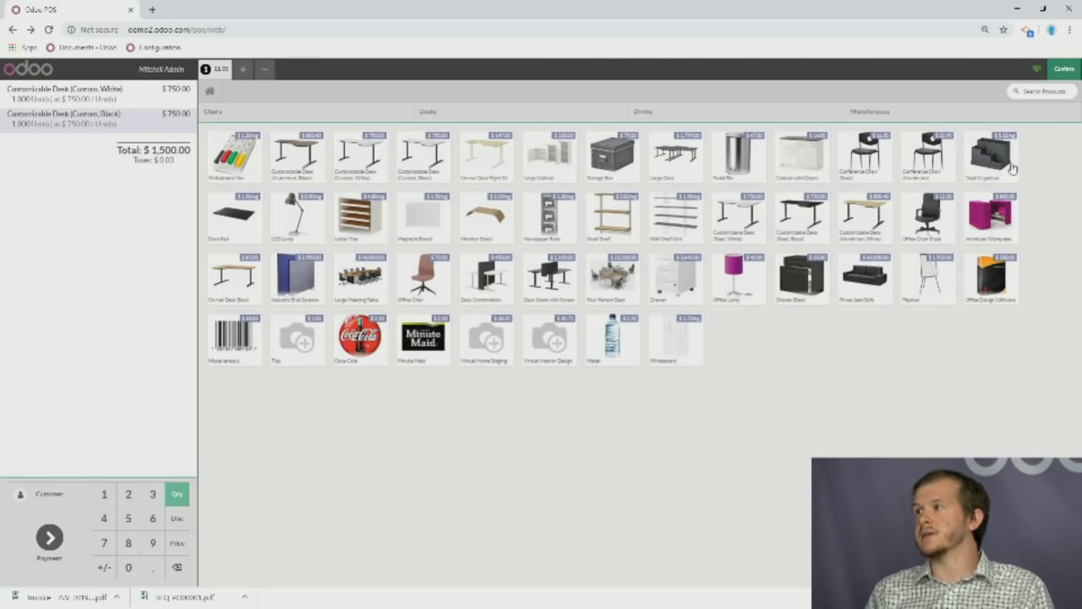
click(1077, 71)
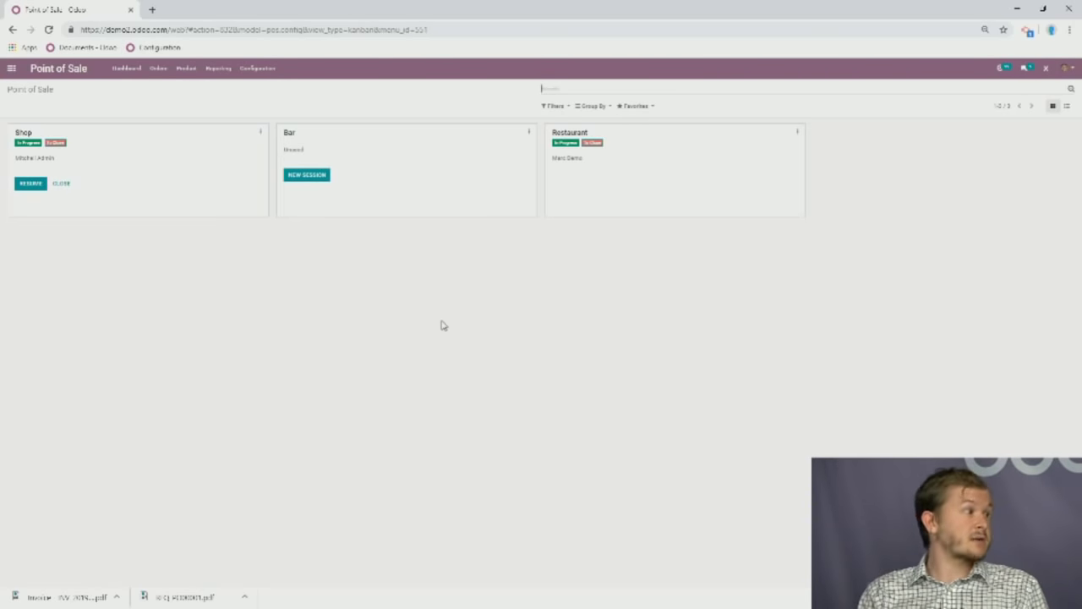
Open the Inventory app and look over the per-warehouse cards, such as Chicago Receipts.
click(11, 67)
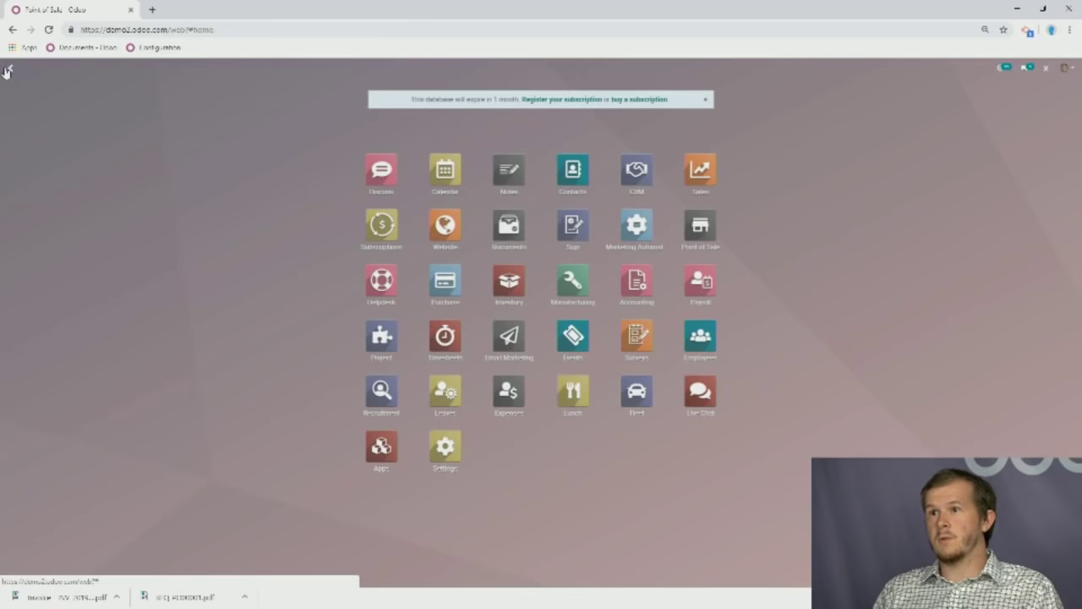
click(511, 286)
click(262, 67)
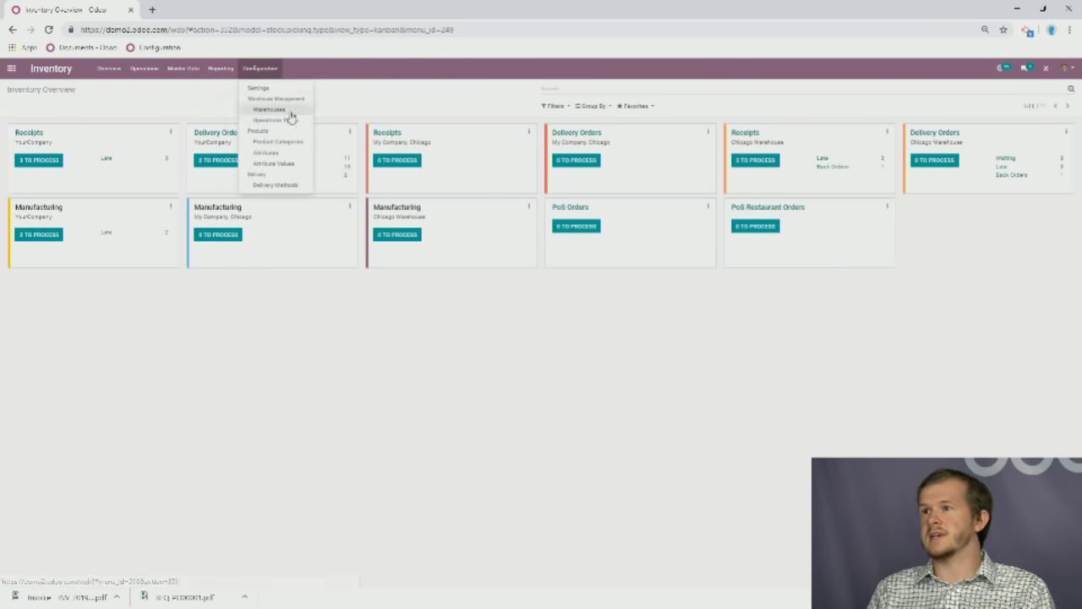
click(423, 89)
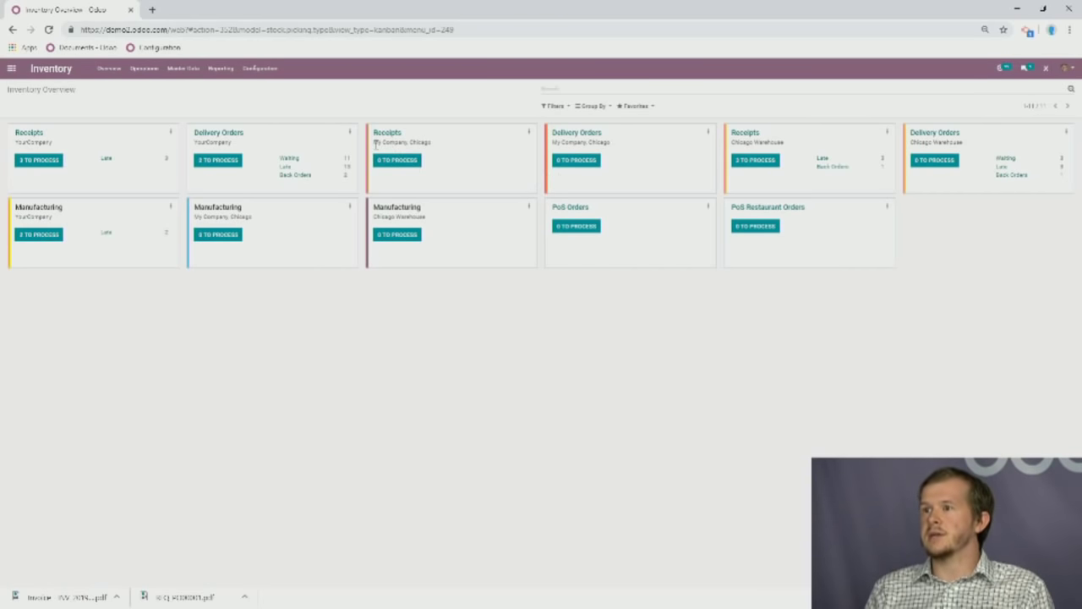
drag(374, 142, 446, 145)
click(446, 145)
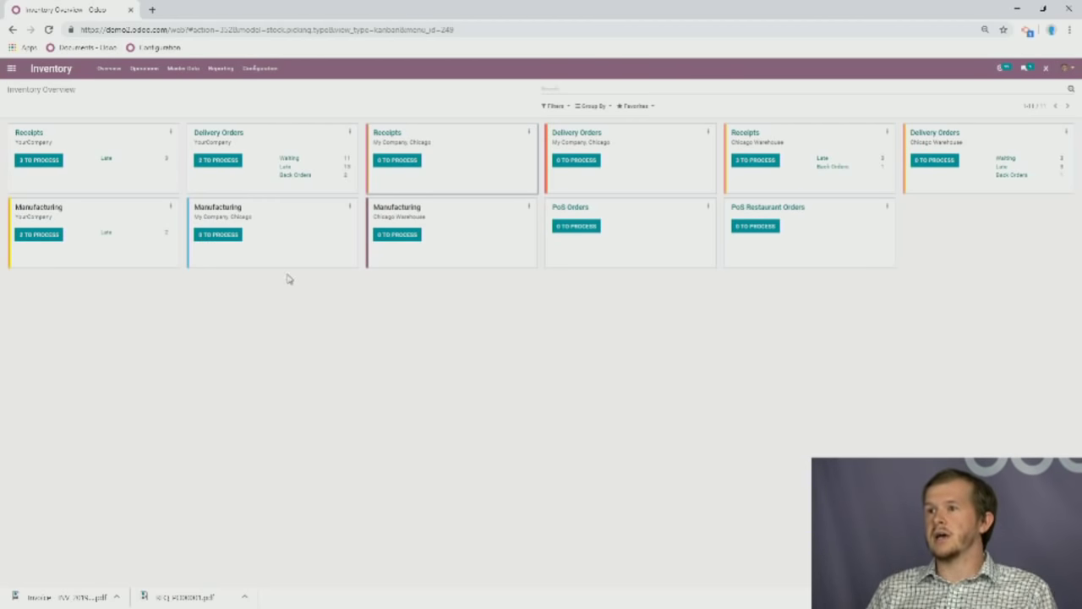
click(261, 70)
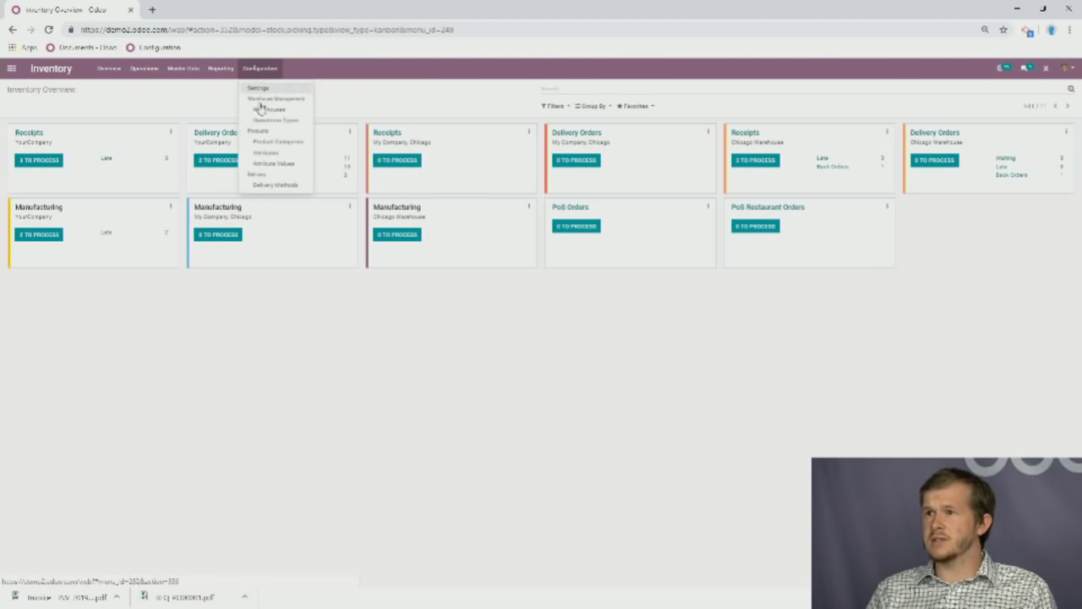
Open the Chicago Warehouse record (short name Chic), save it unchanged, and return to the apps home screen.
click(281, 108)
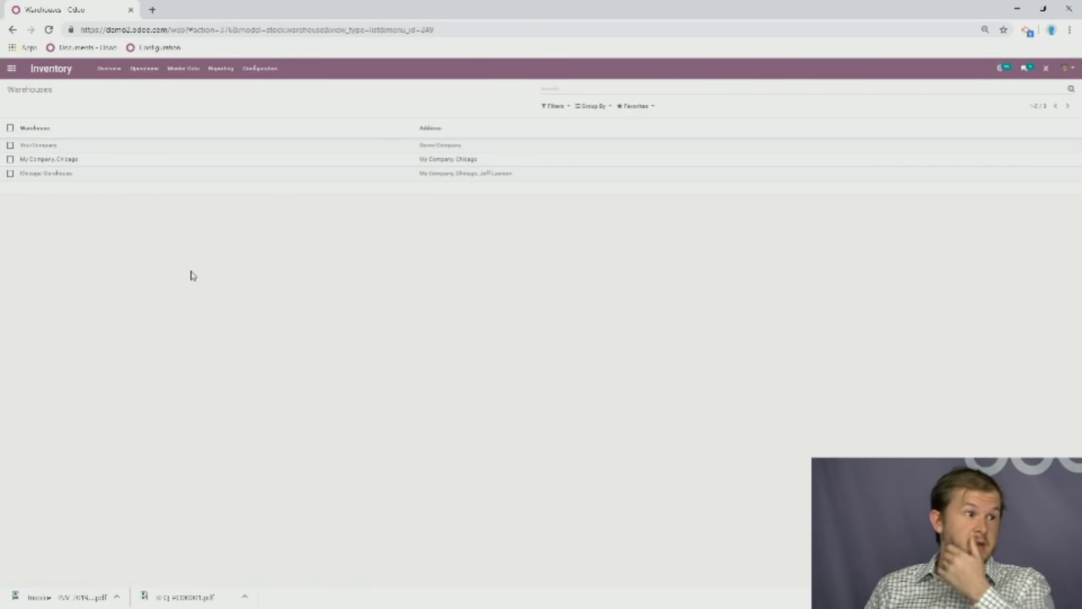
click(474, 175)
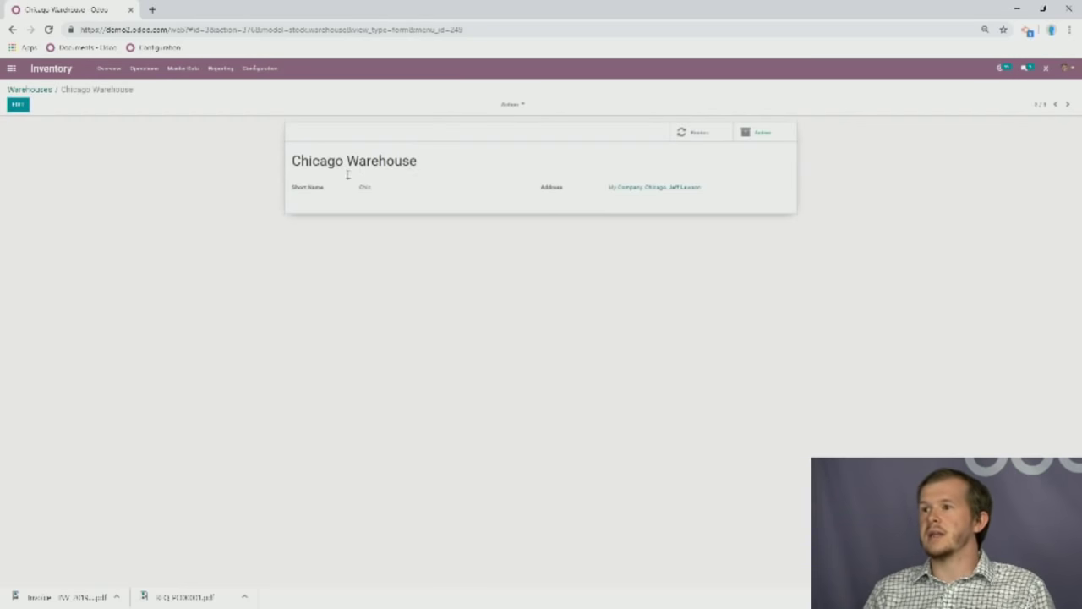
click(18, 104)
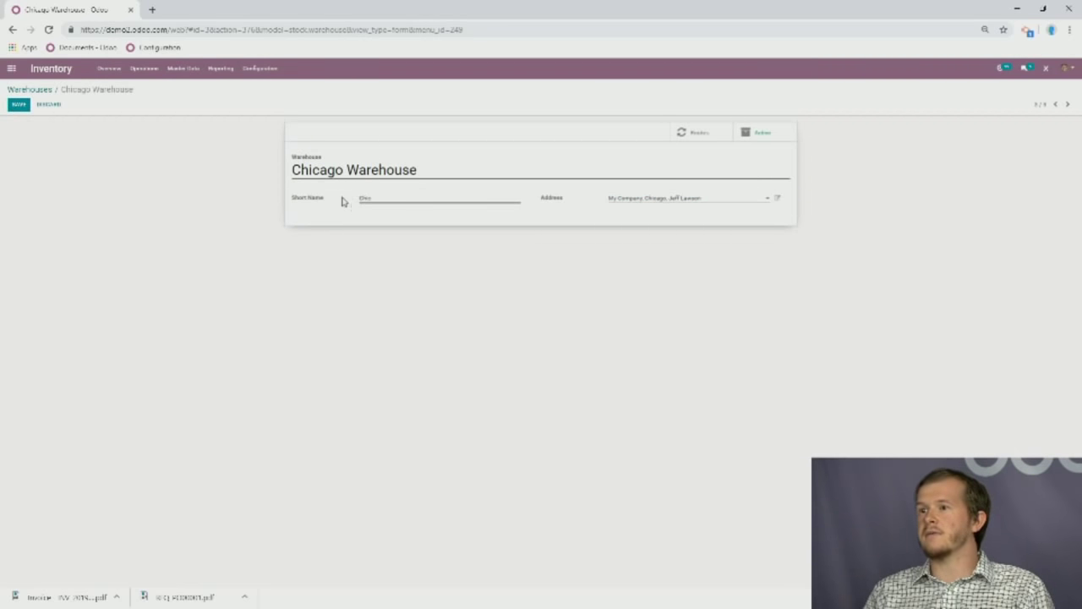
click(18, 105)
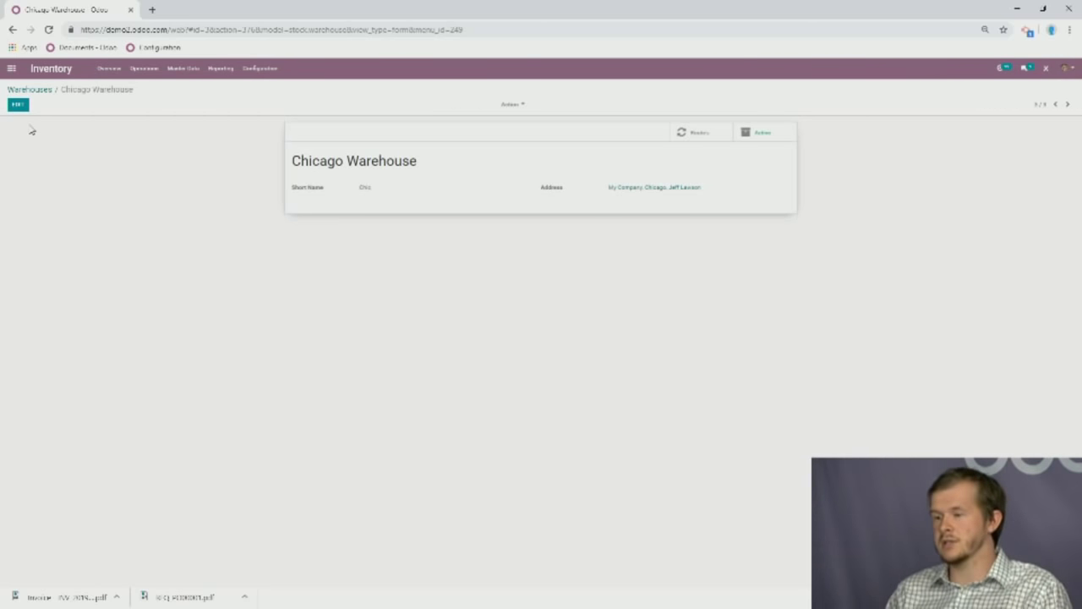
click(11, 67)
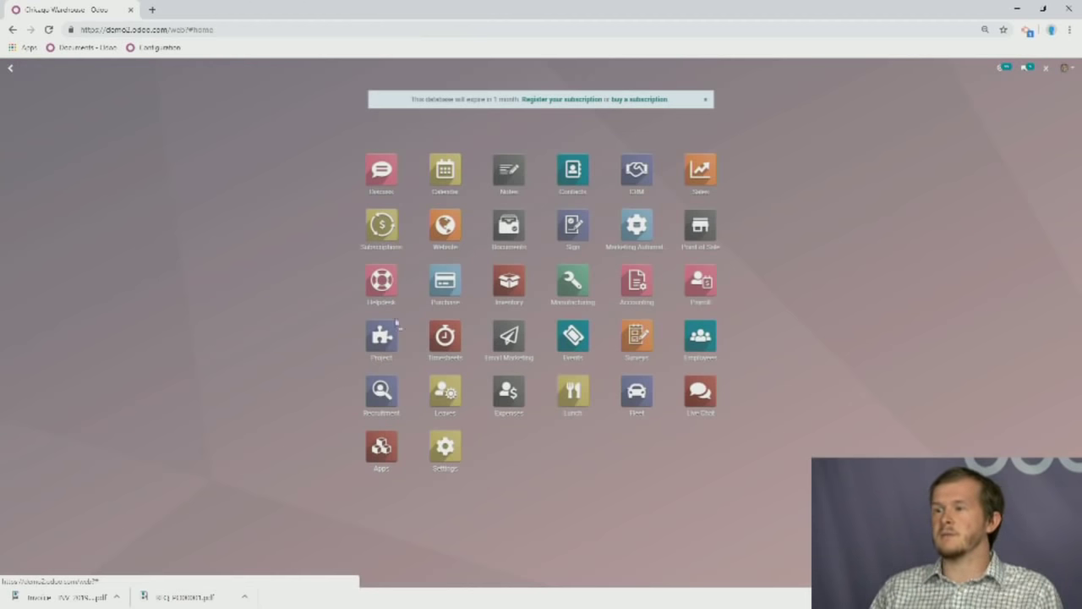
Open Company_1 from the Settings Companies list and save it unchanged.
click(449, 448)
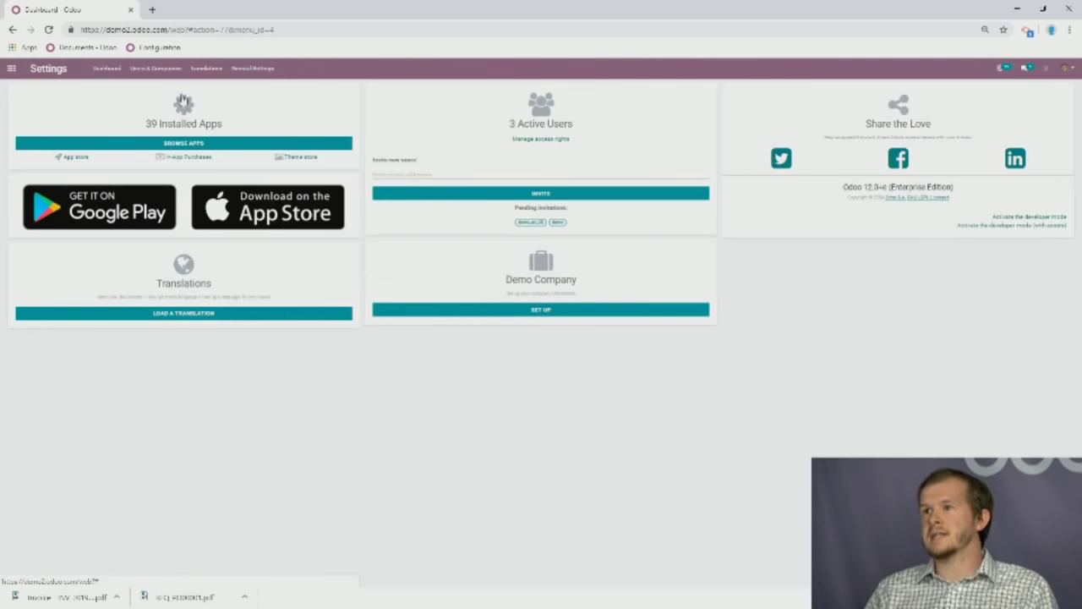
click(189, 71)
click(144, 99)
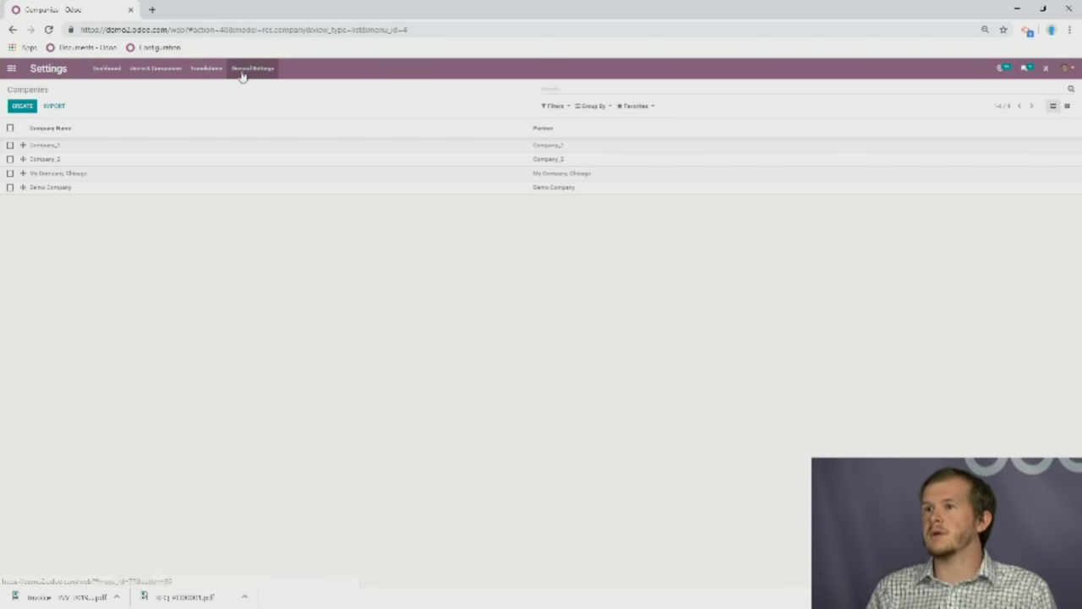
click(152, 74)
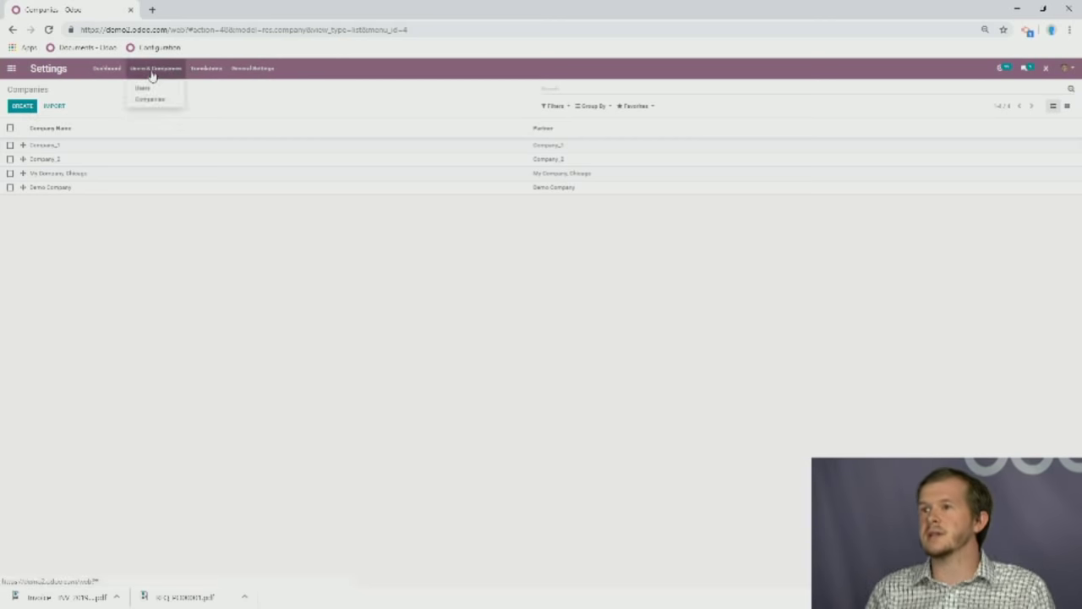
click(150, 99)
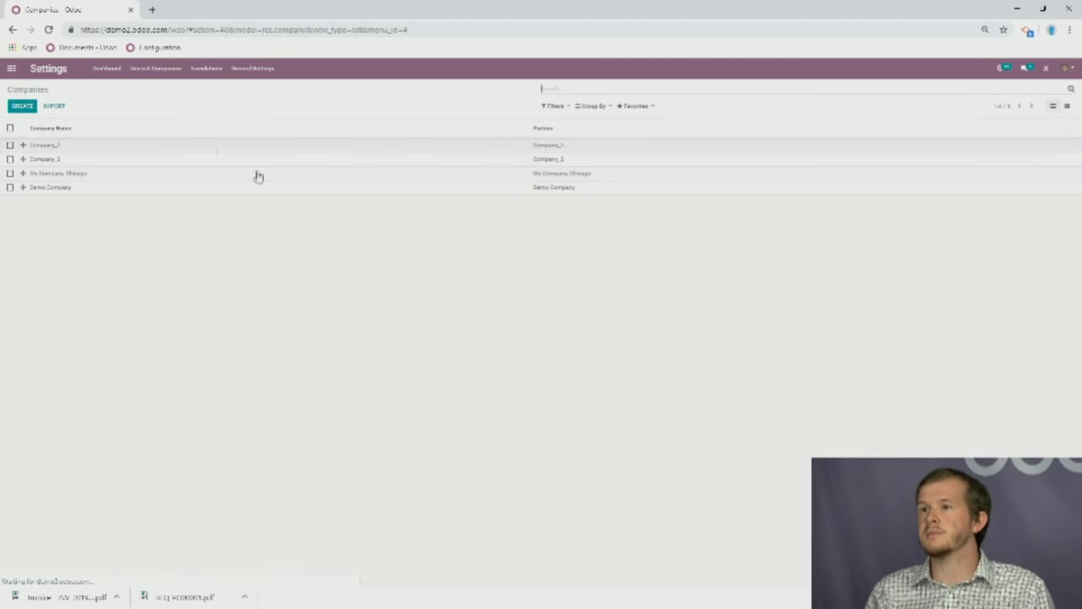
click(191, 148)
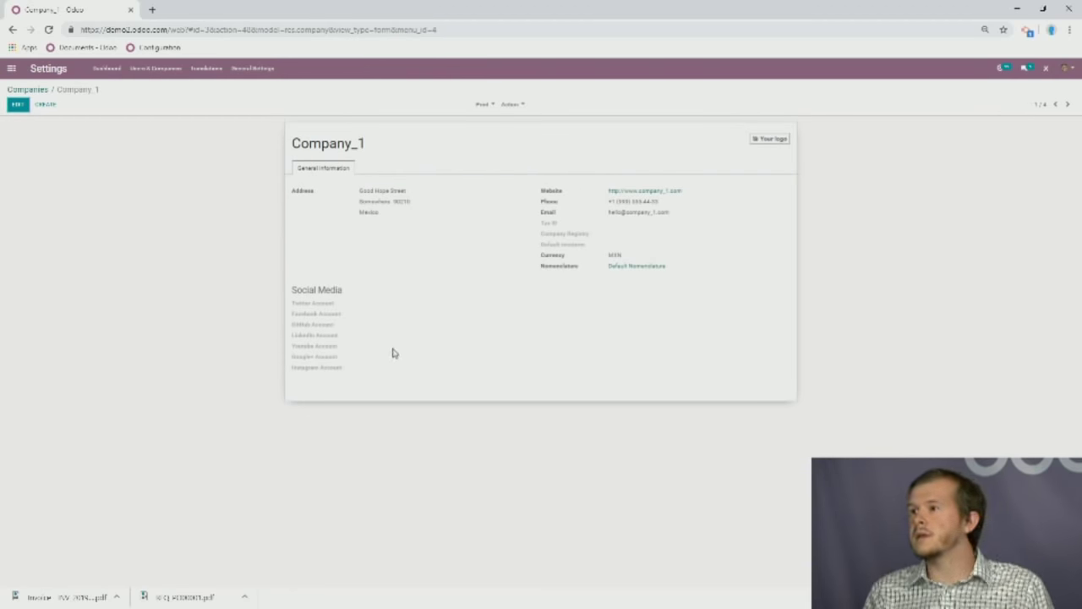
click(17, 104)
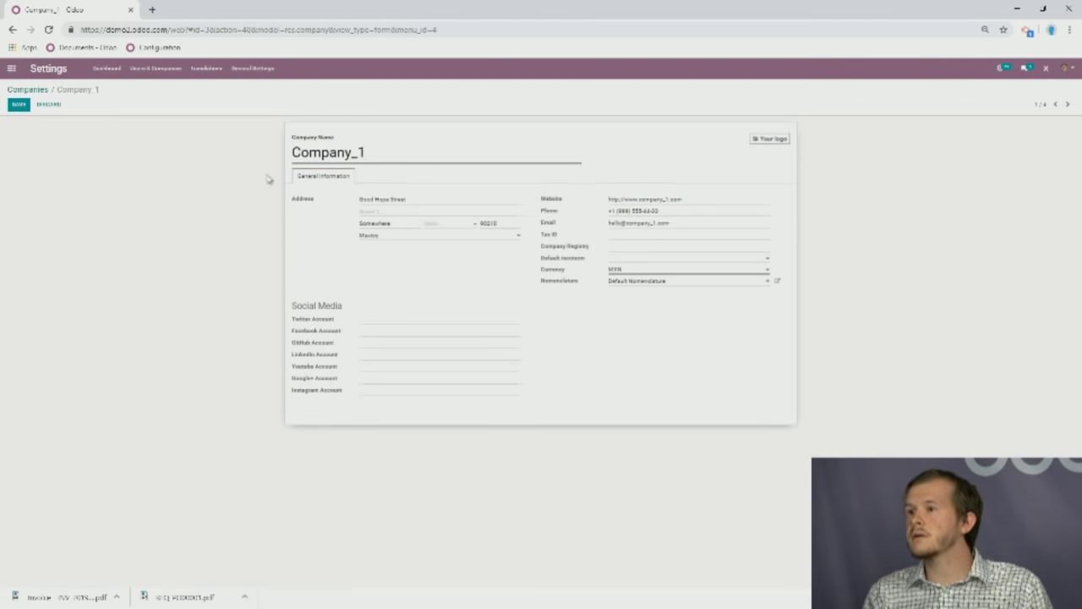
click(17, 105)
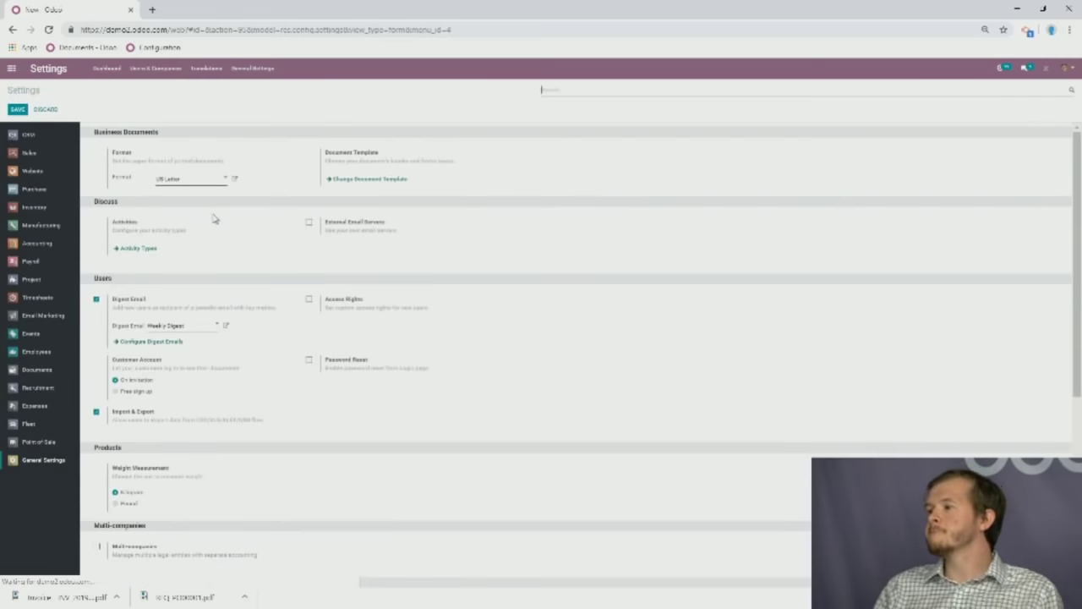
In General Settings, turn on Multi-companies support and inter-company flows.
scroll(267, 357, down, 3)
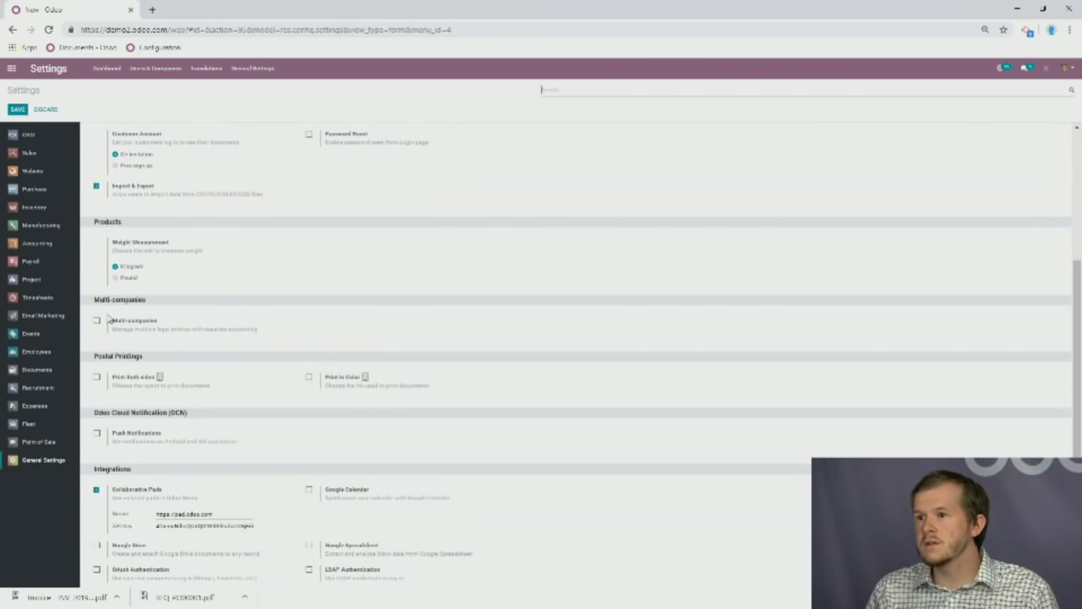
scroll(155, 295, up, 3)
scroll(187, 383, down, 2)
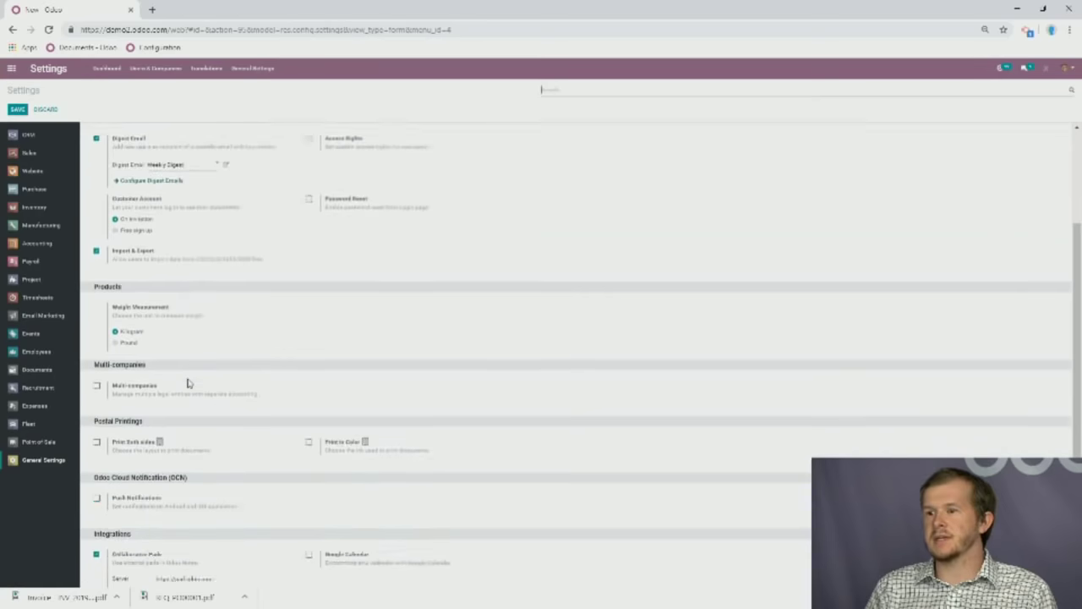
scroll(188, 383, down, 1)
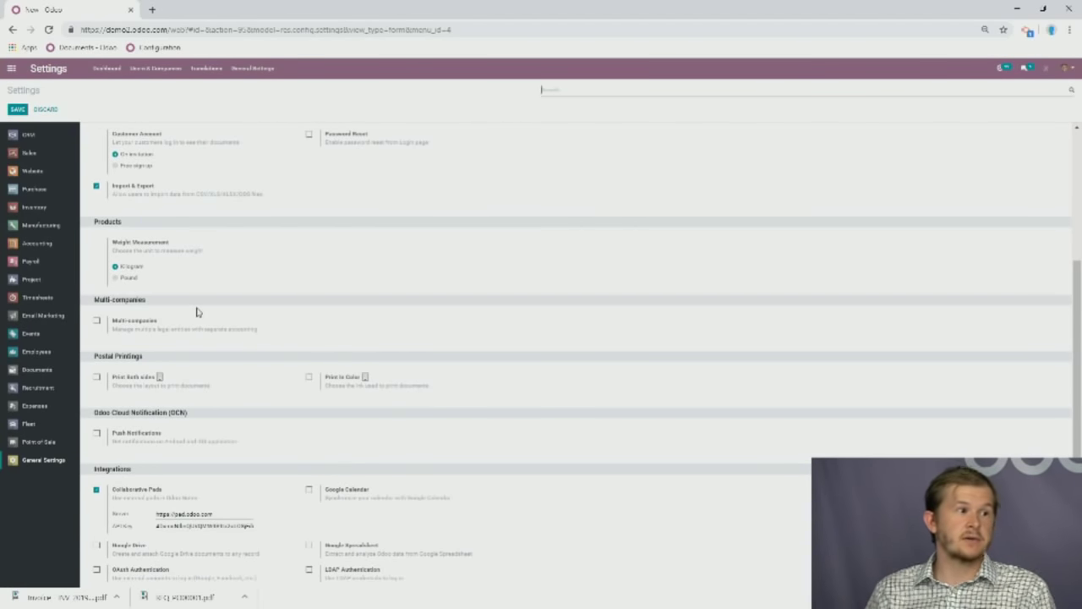
click(96, 322)
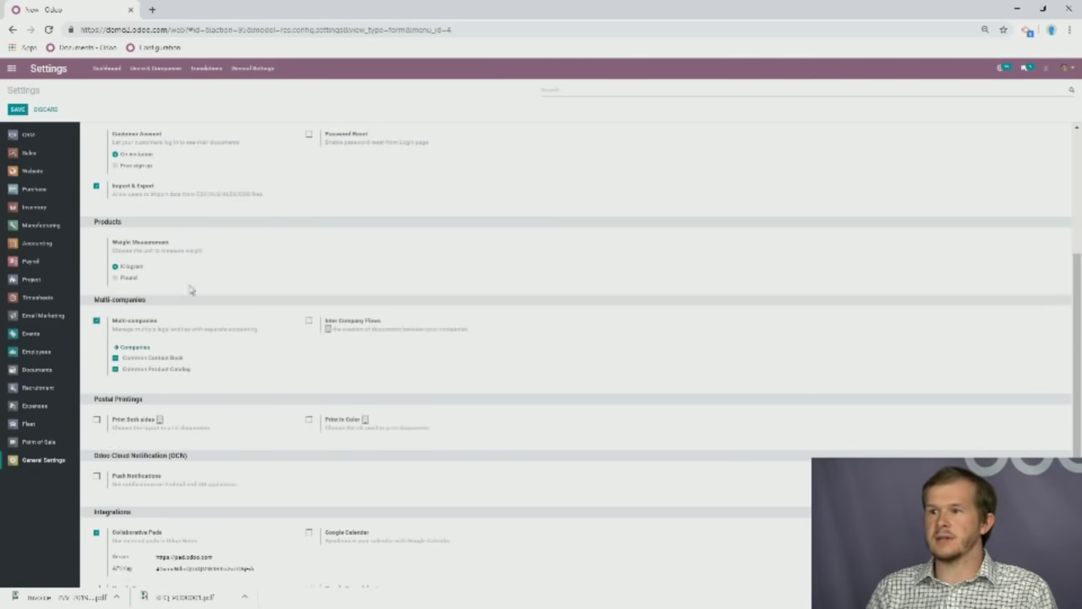
drag(229, 328, 266, 331)
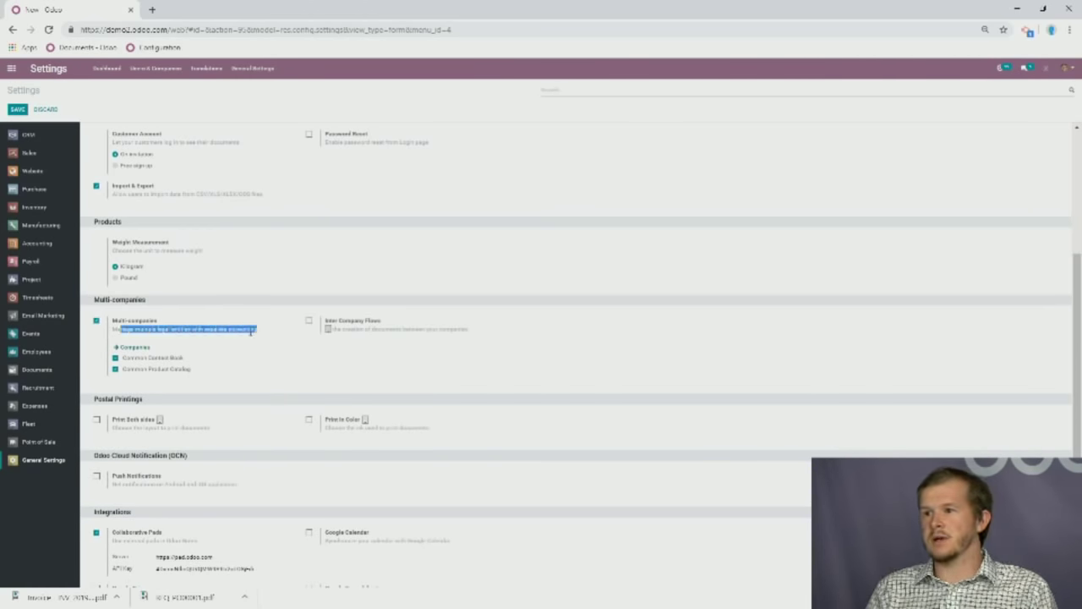
click(251, 330)
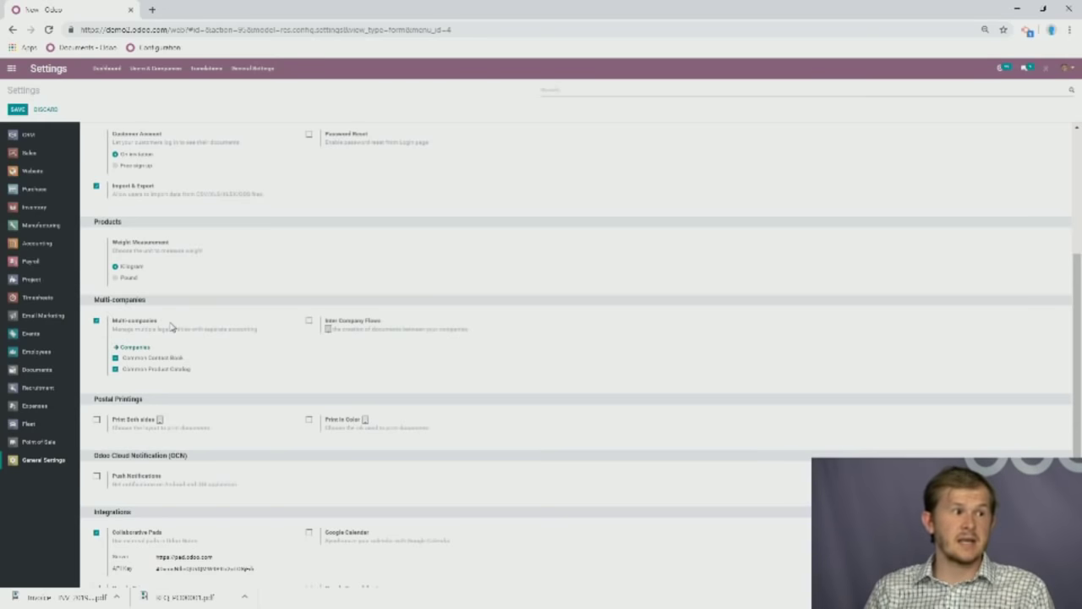
click(309, 321)
drag(343, 328, 477, 337)
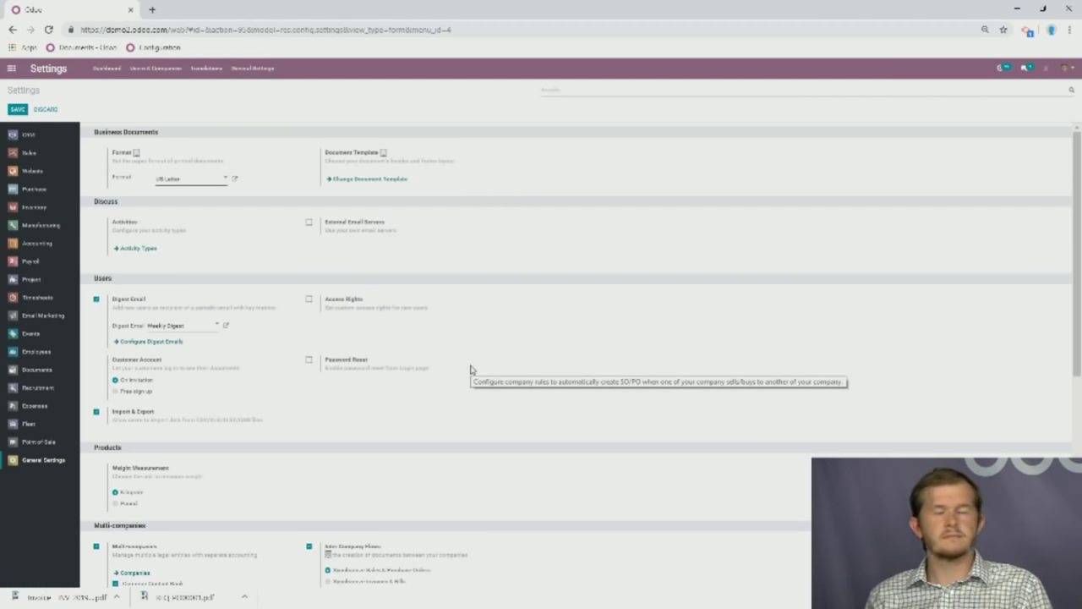
scroll(448, 435, down, 2)
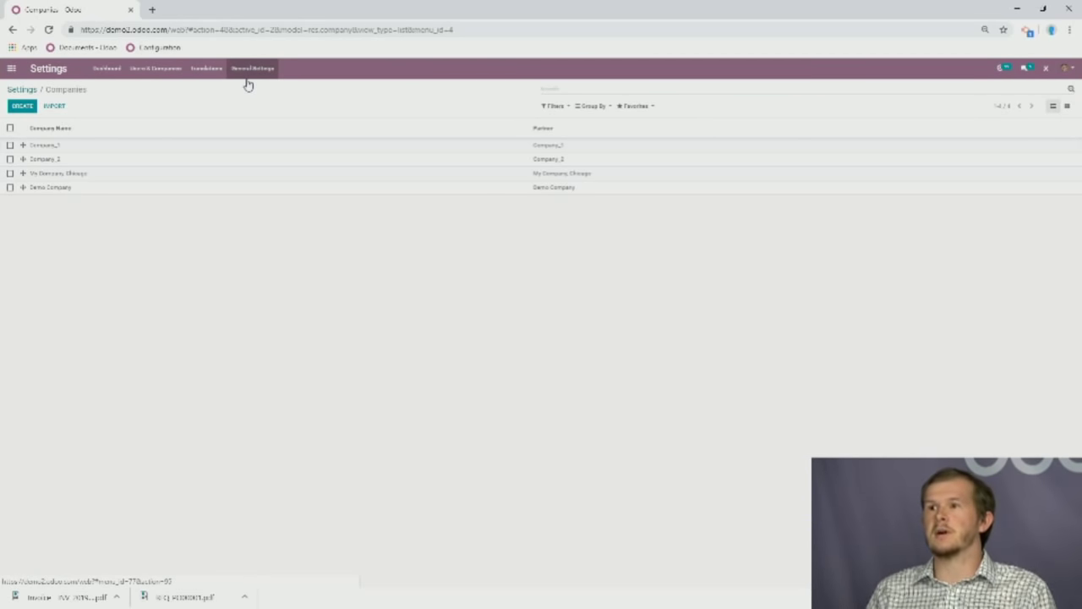
In Inventory Settings, enable Storage Locations and multiple warehouses.
click(12, 69)
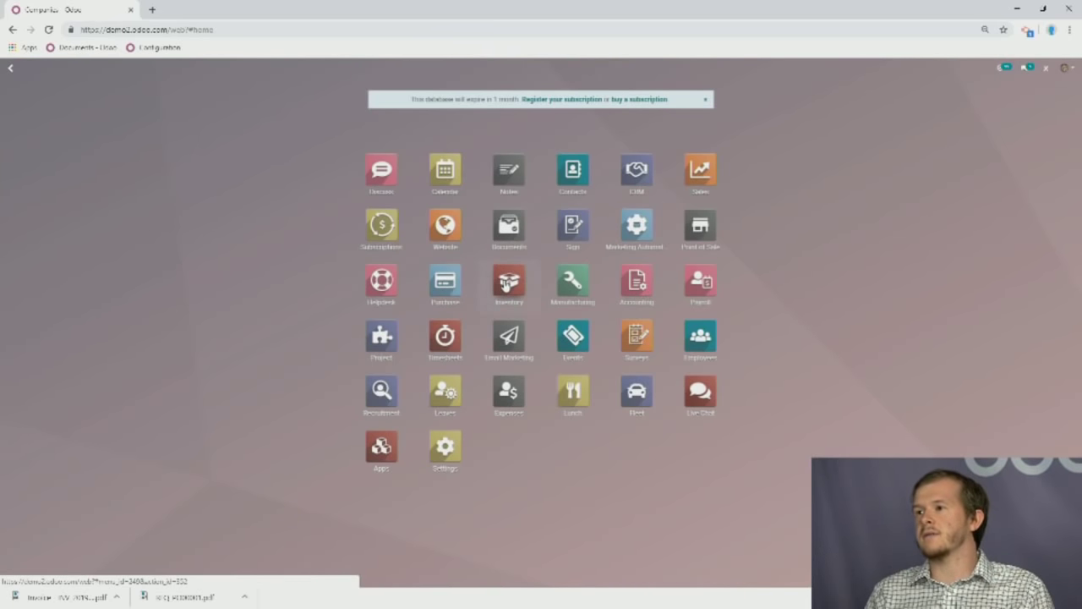
click(505, 285)
click(260, 68)
click(277, 90)
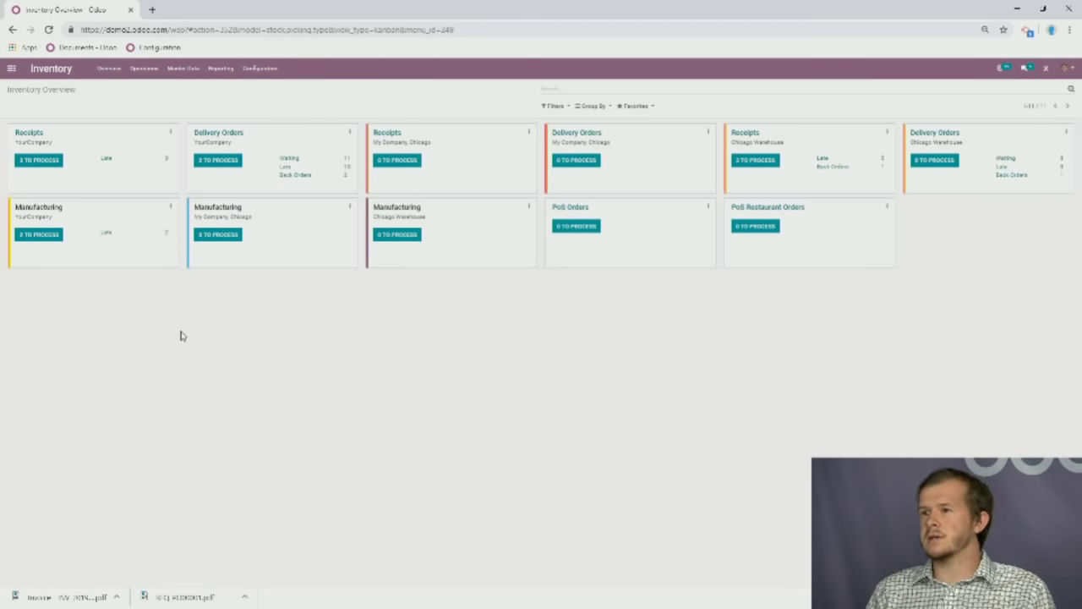
scroll(369, 399, down, 3)
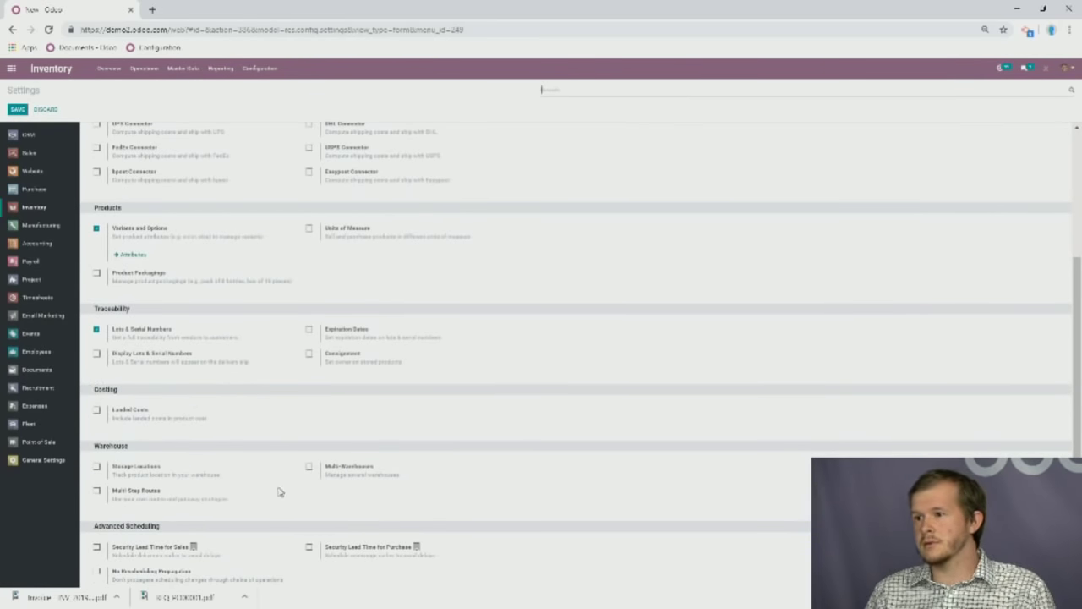
click(309, 466)
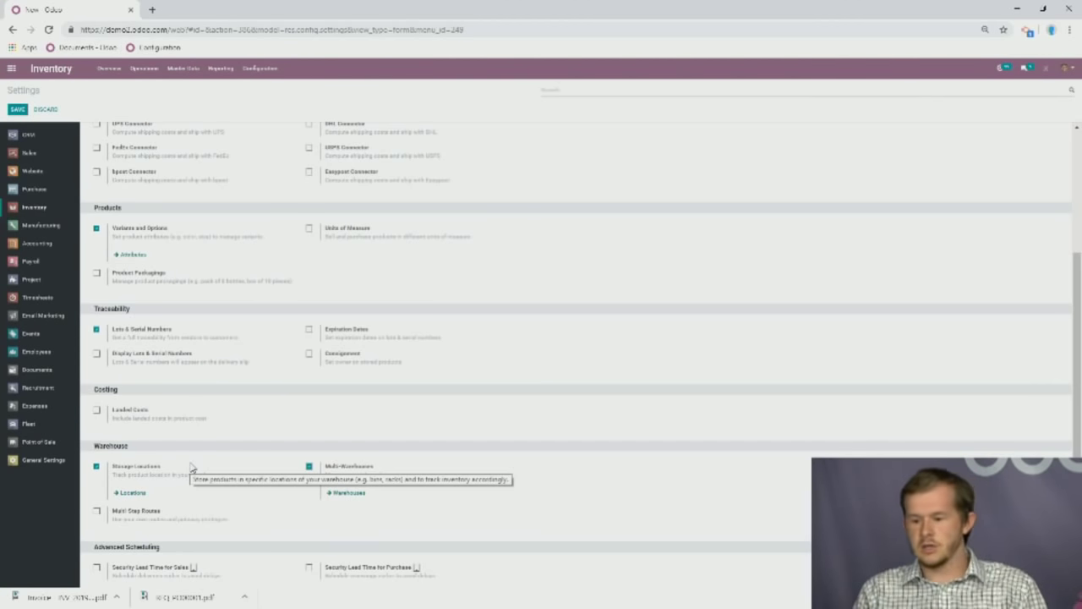
Turn on Multi-Step Routes and open the stock Locations list.
key(ctrl+plus)
key(ctrl+plus)
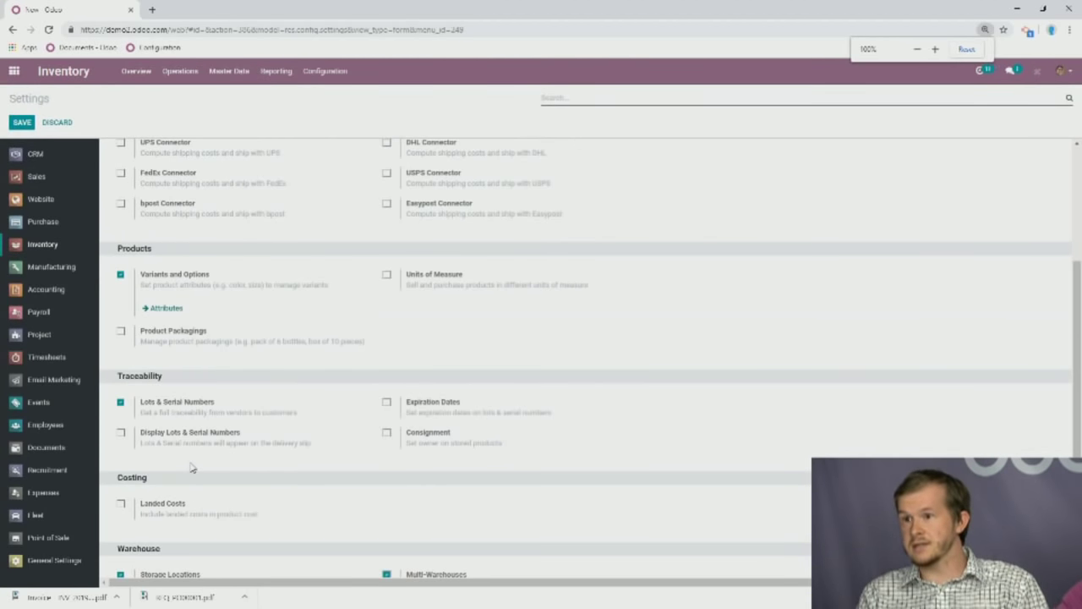
scroll(211, 470, down, 2)
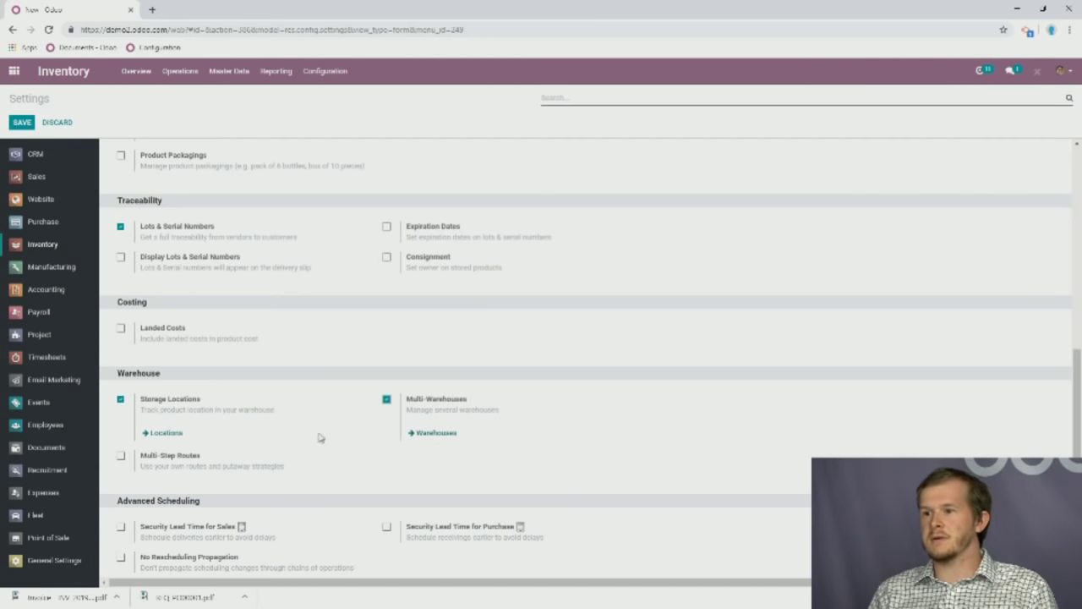
click(121, 457)
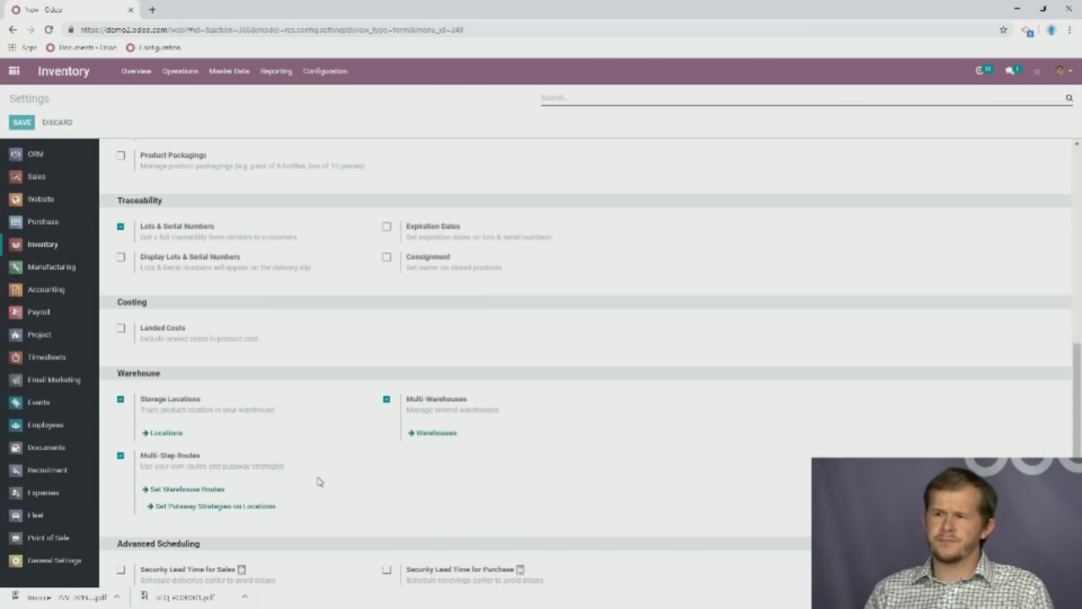
mouse_move(326, 479)
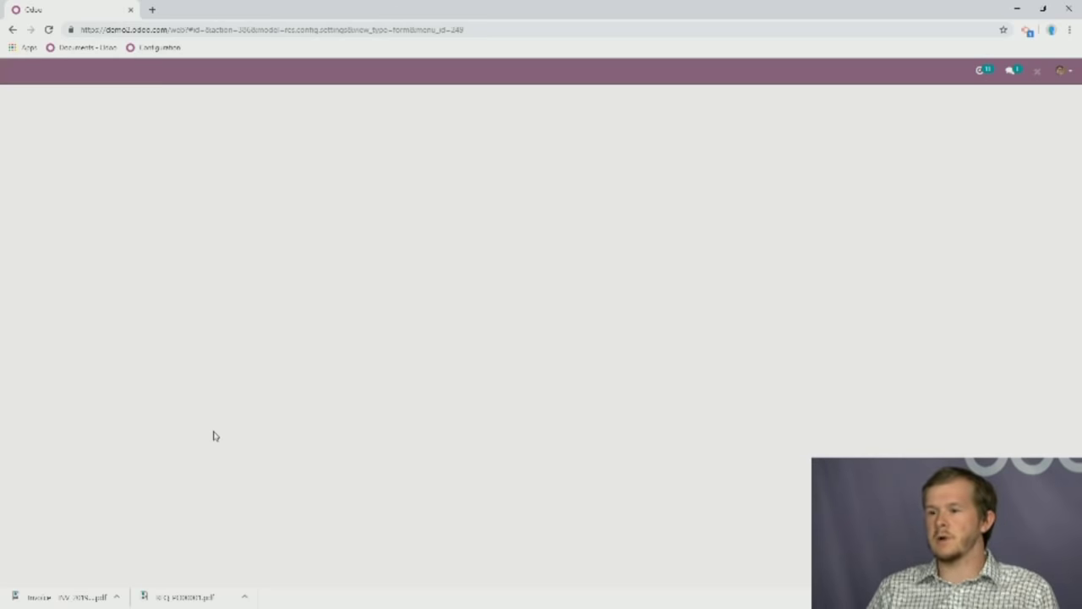
scroll(225, 435, down, 4)
scroll(241, 437, down, 3)
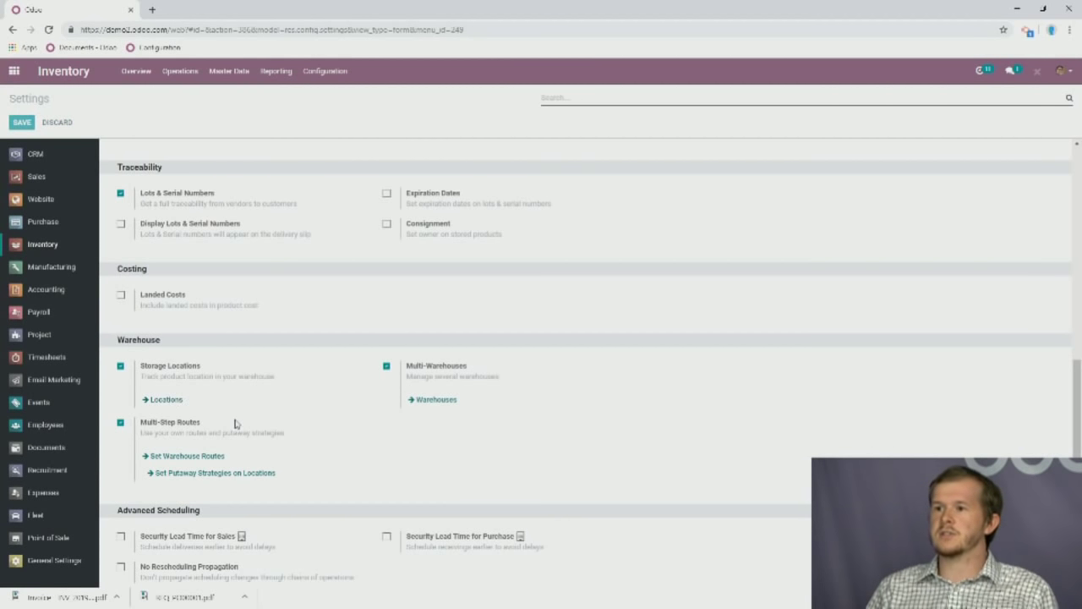
mouse_move(214, 377)
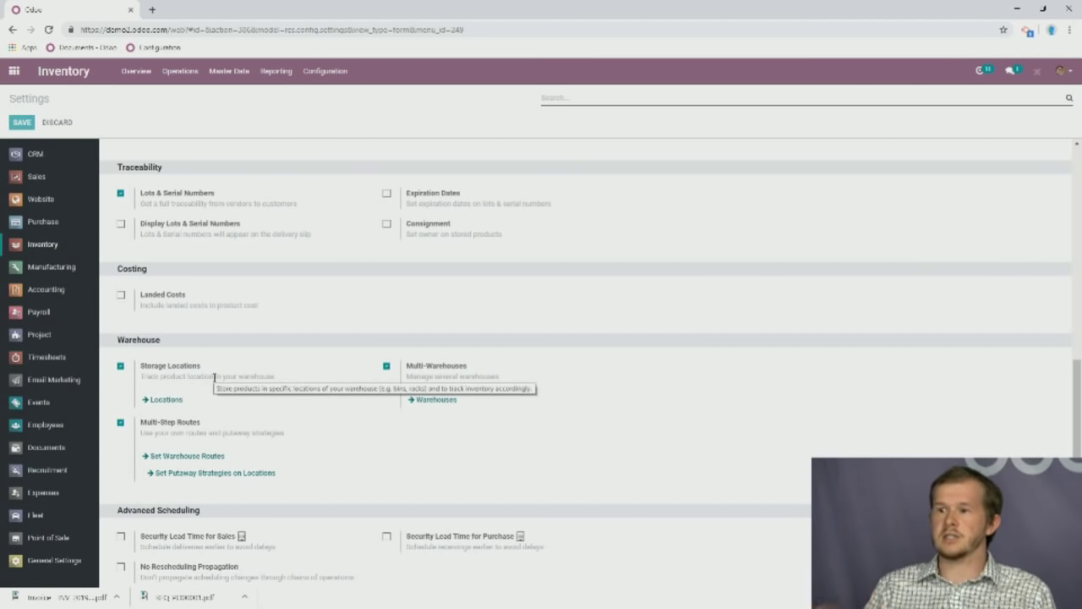
click(168, 399)
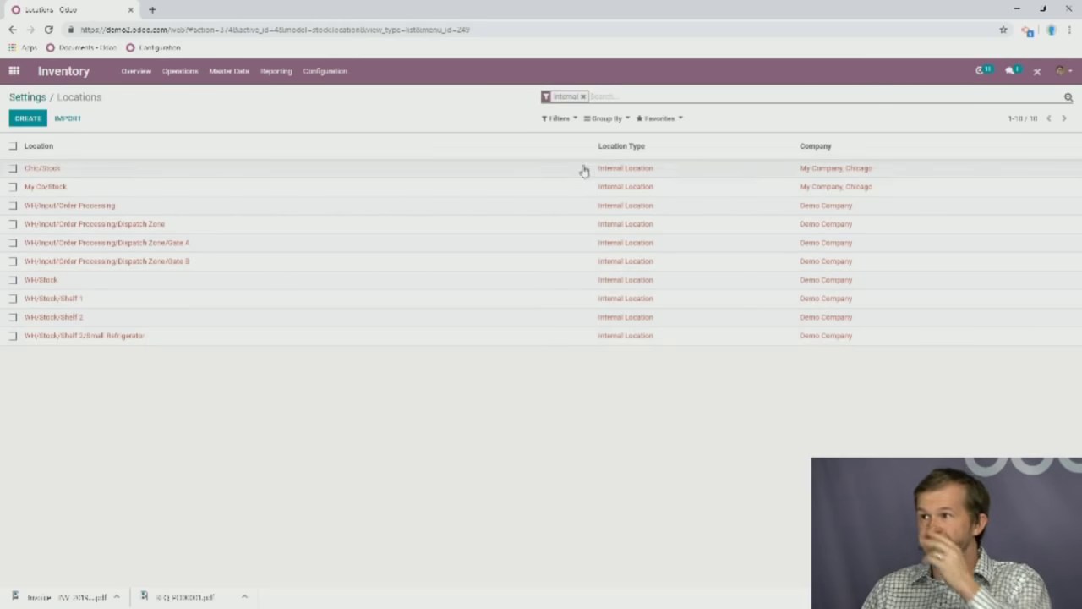
Remove the Internal filter and scroll through all locations, including Dispatch Zone's Gate A and Gate B.
click(583, 96)
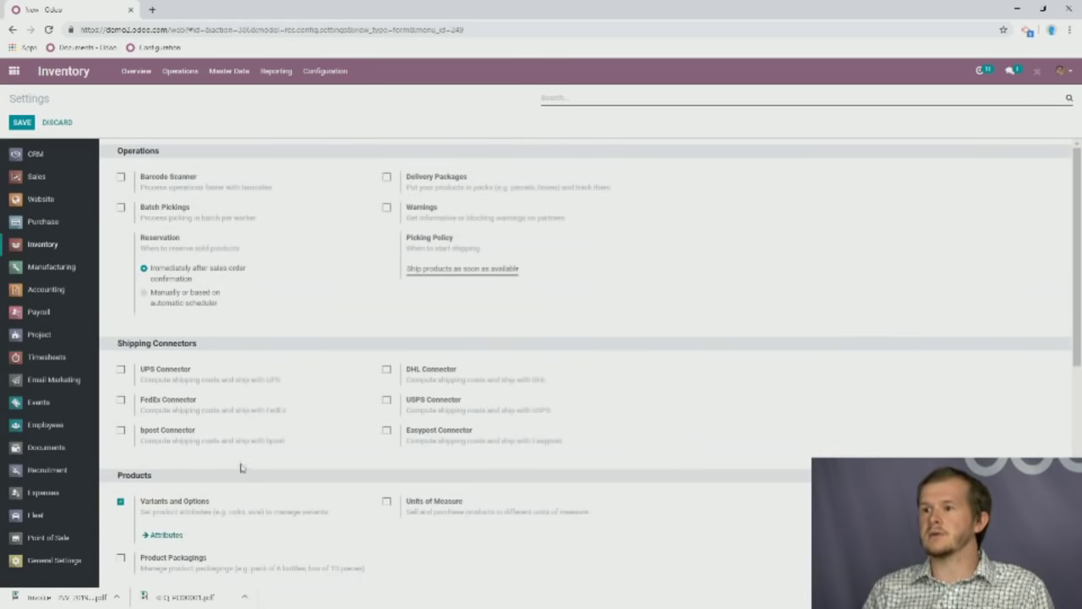
scroll(245, 465, down, 3)
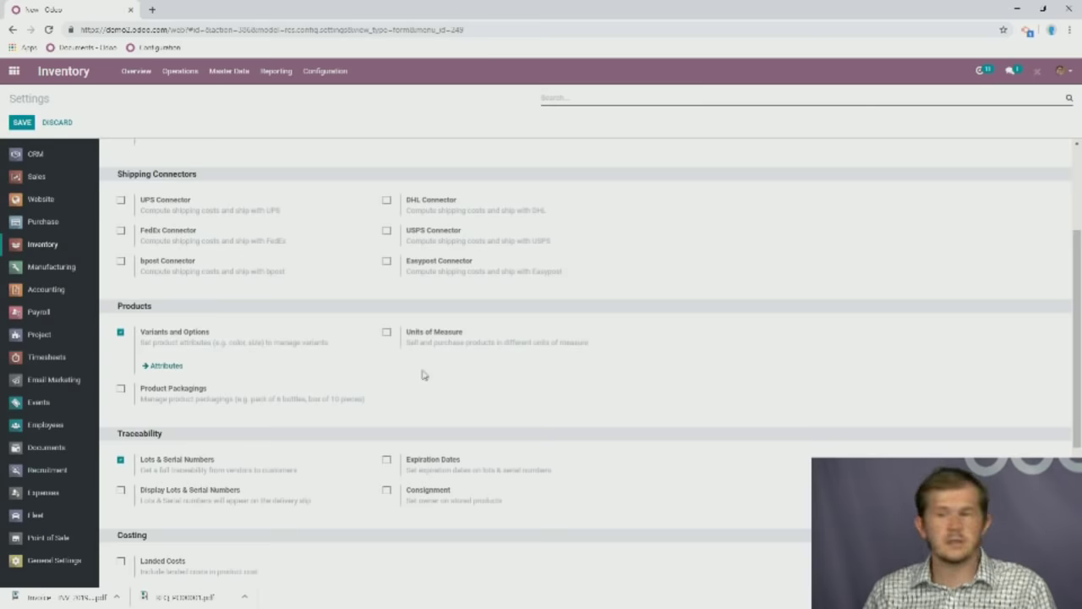
scroll(342, 395, down, 2)
scroll(254, 448, down, 1)
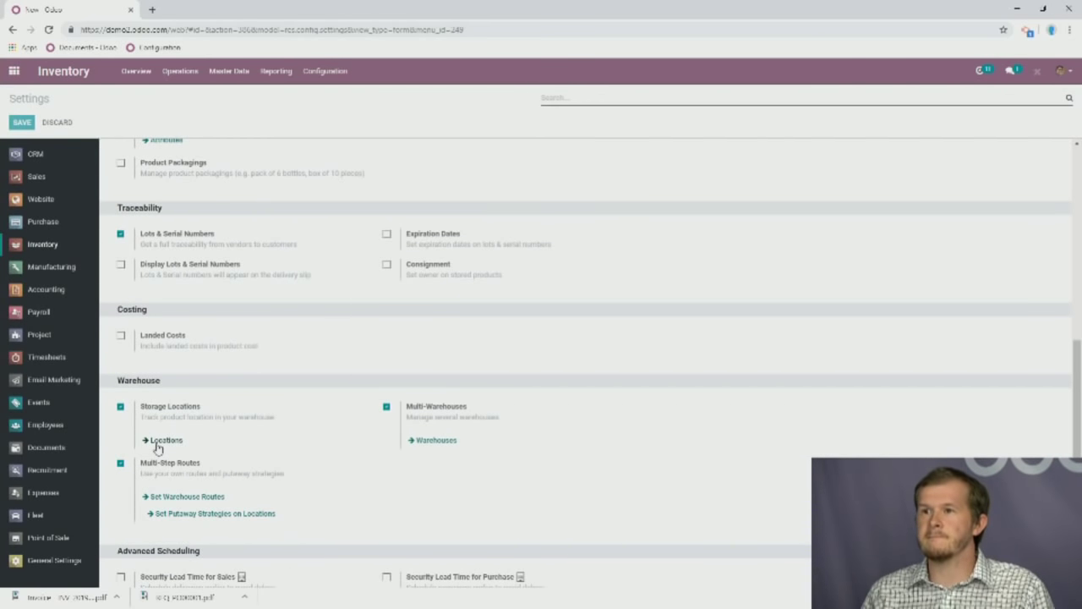
click(165, 440)
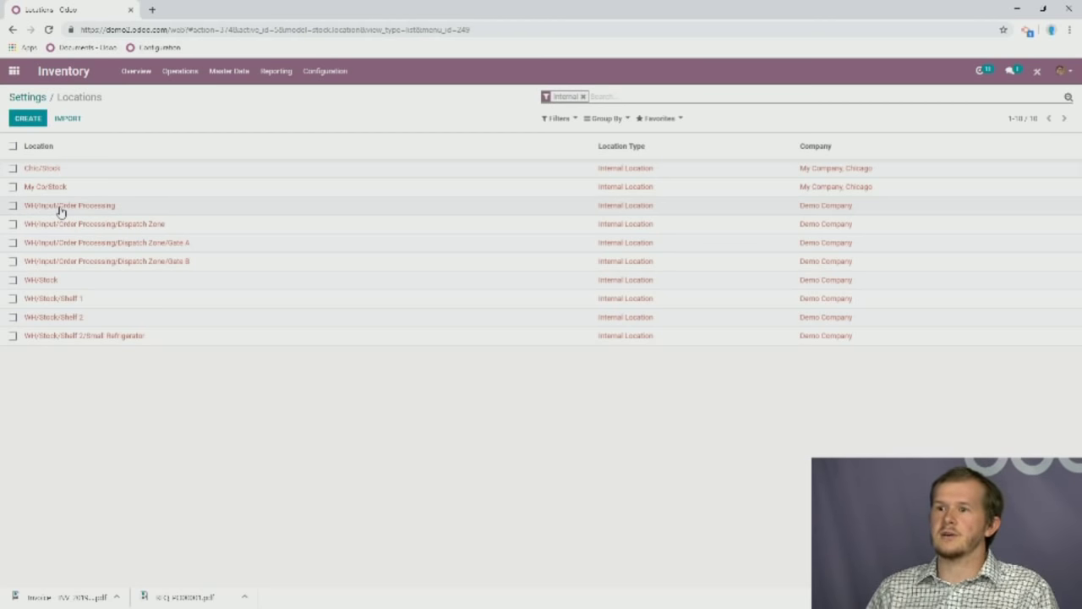
click(32, 210)
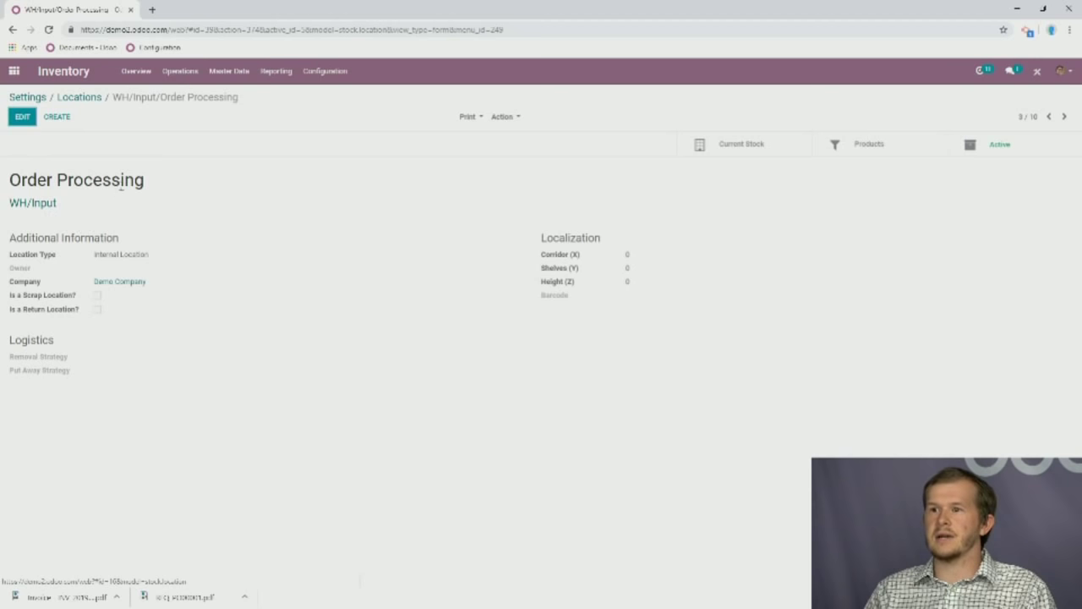
click(49, 214)
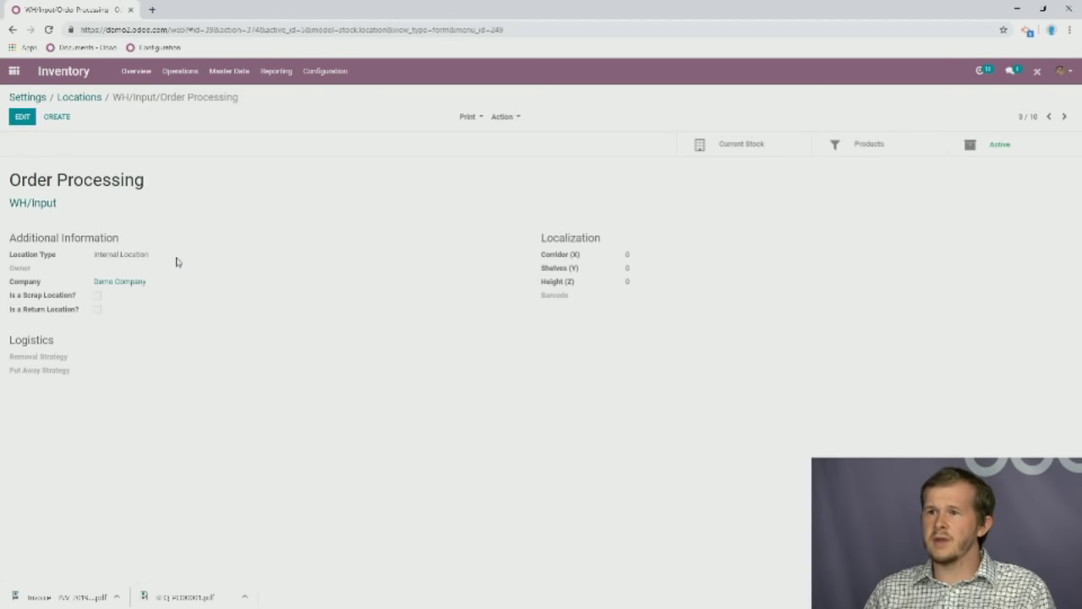
click(24, 209)
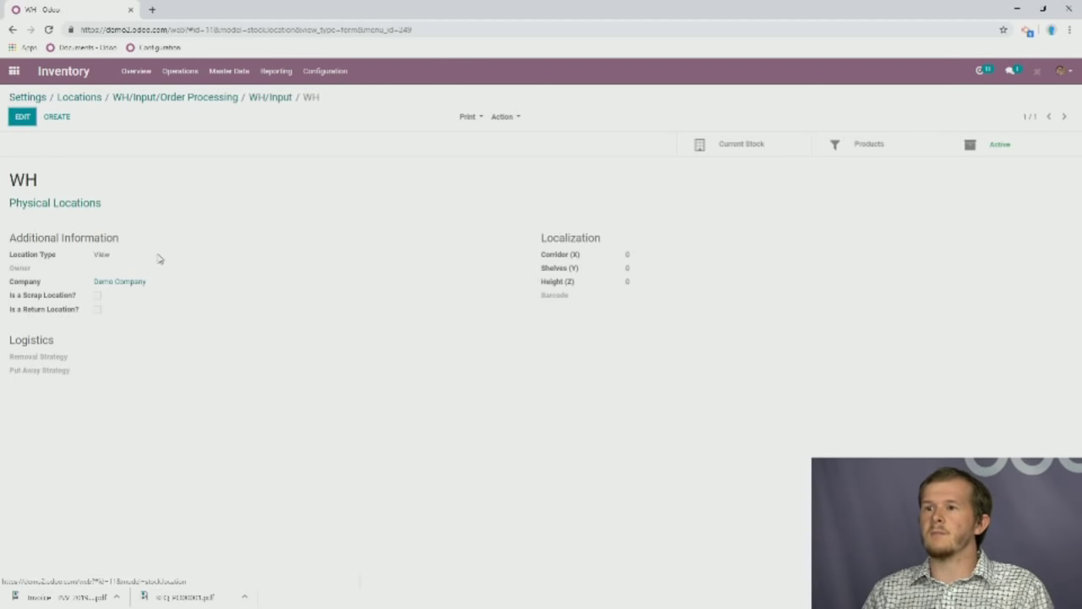
drag(53, 184, 10, 182)
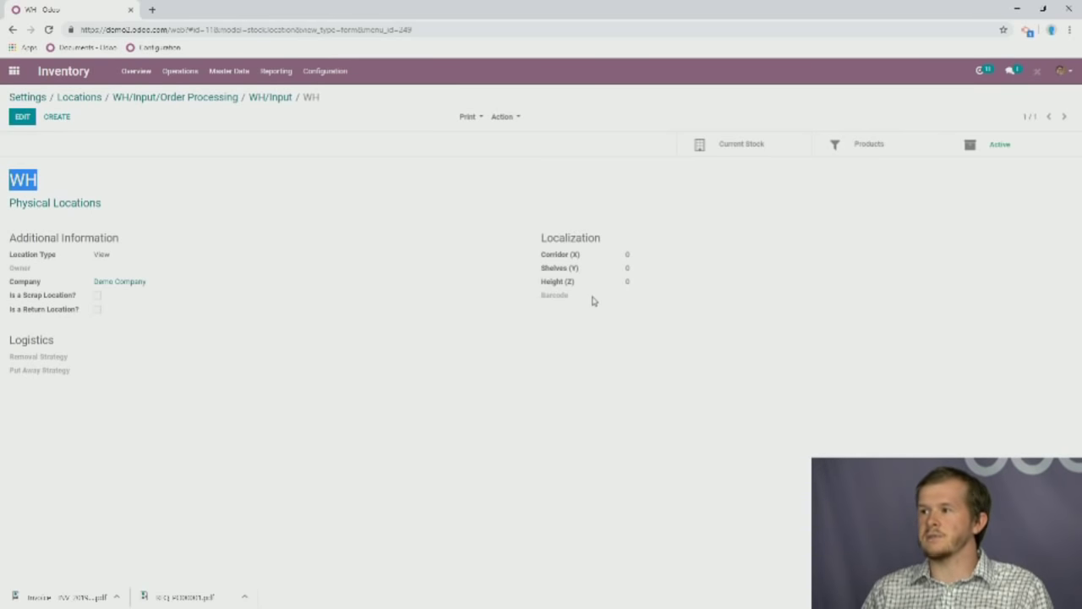
click(751, 145)
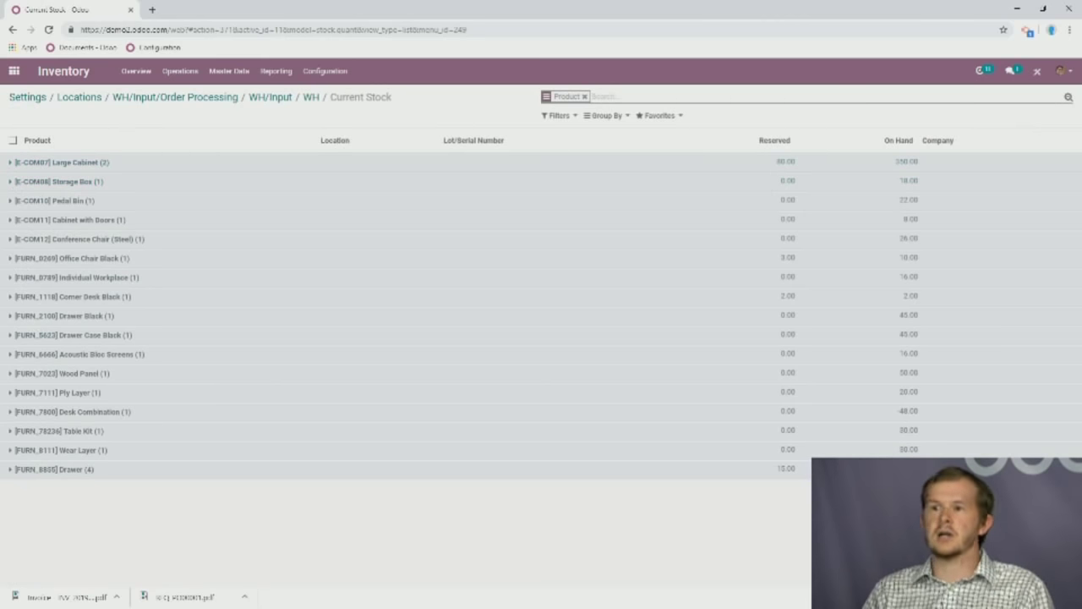
click(277, 98)
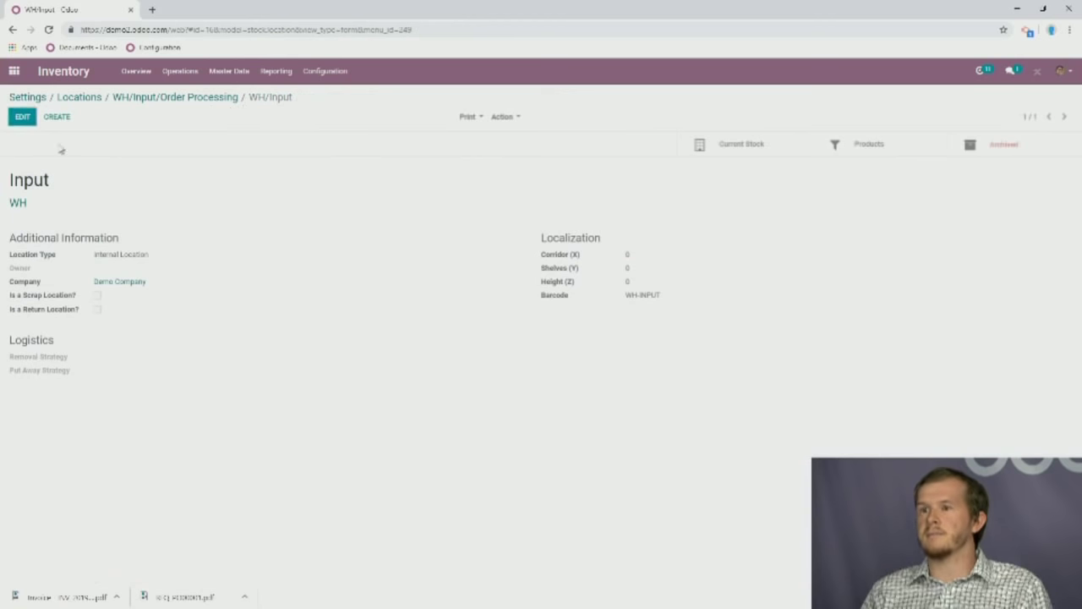
click(133, 98)
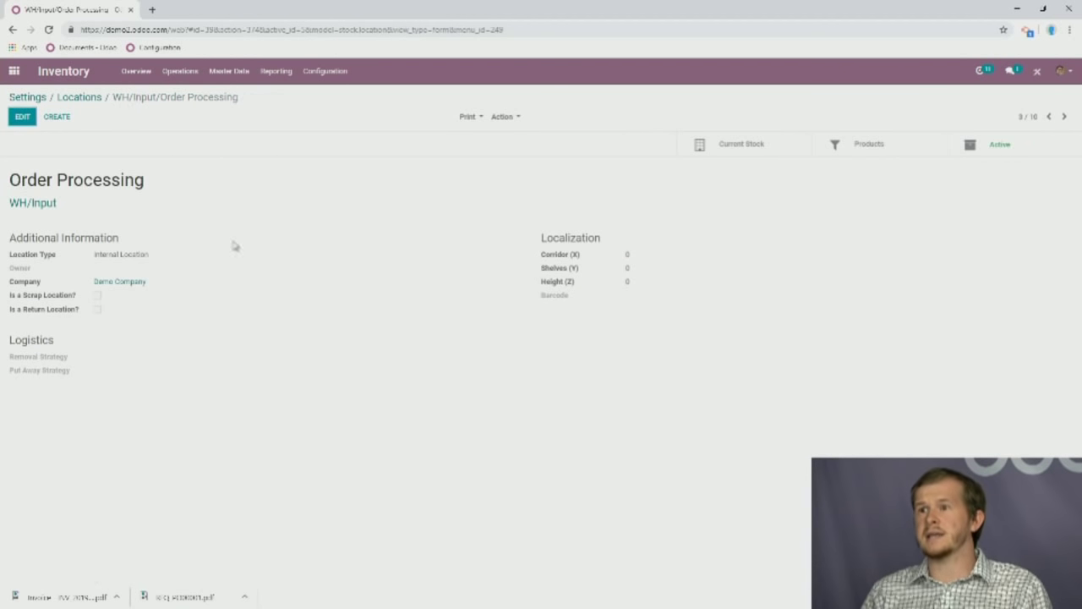
click(80, 98)
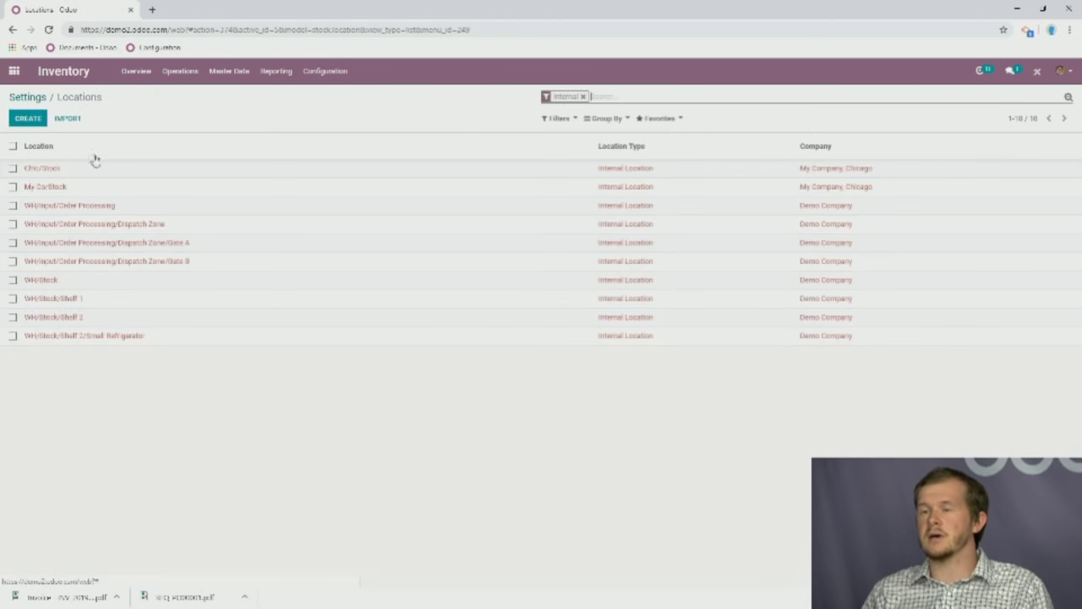
click(55, 318)
click(726, 156)
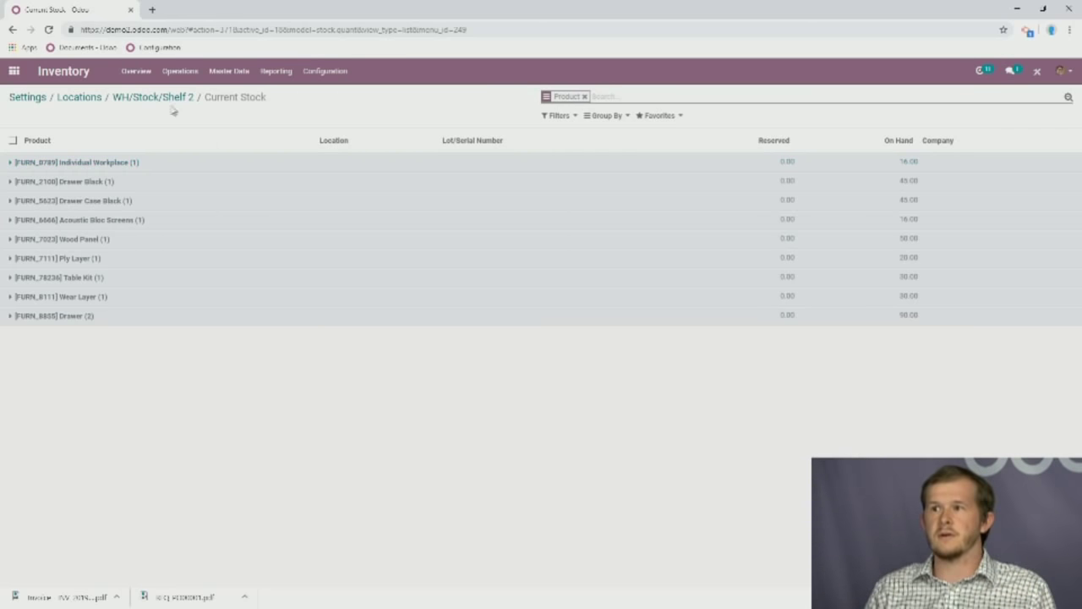
click(88, 98)
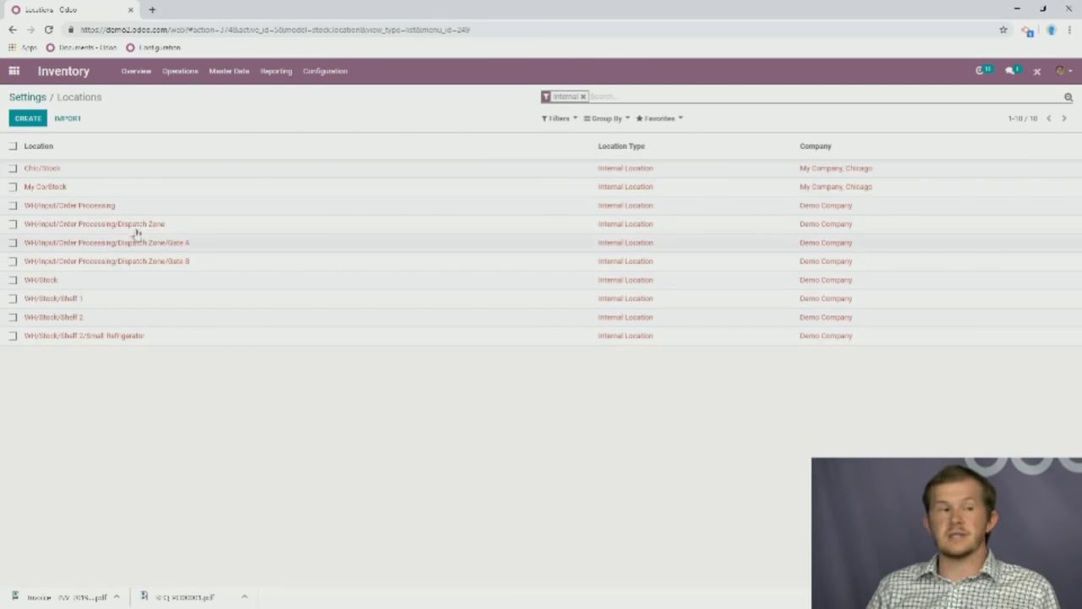
Review the nine routes in Configuration > Routes, then start a new route.
click(325, 71)
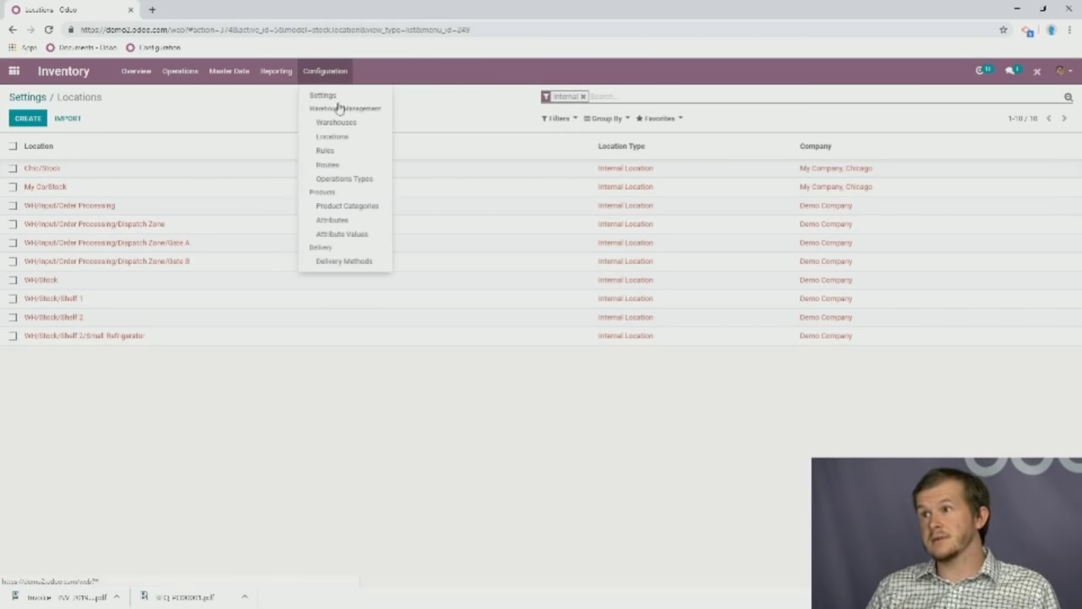
click(354, 164)
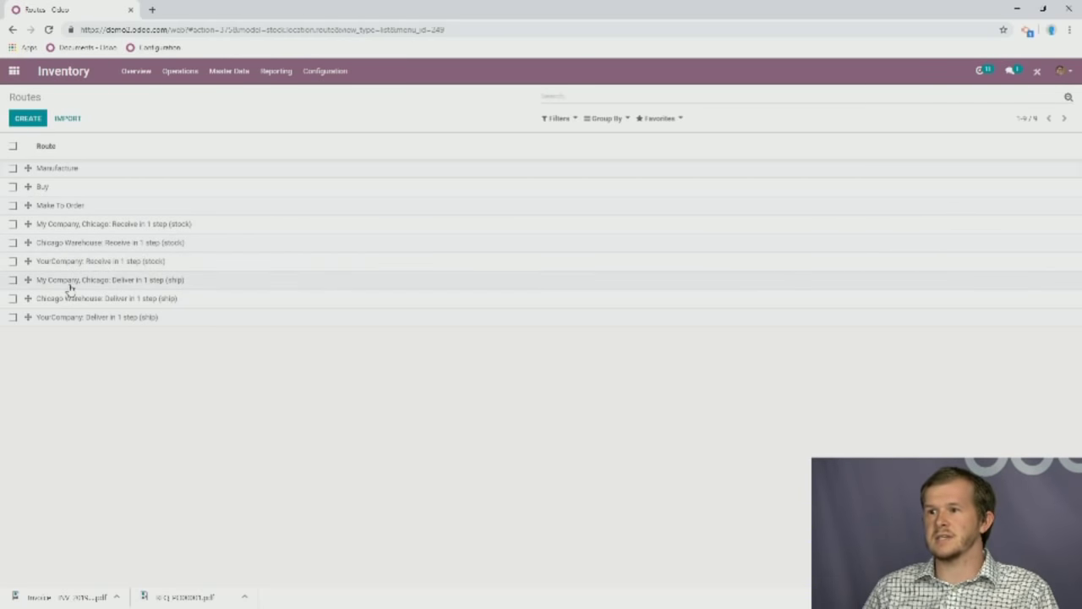
click(29, 120)
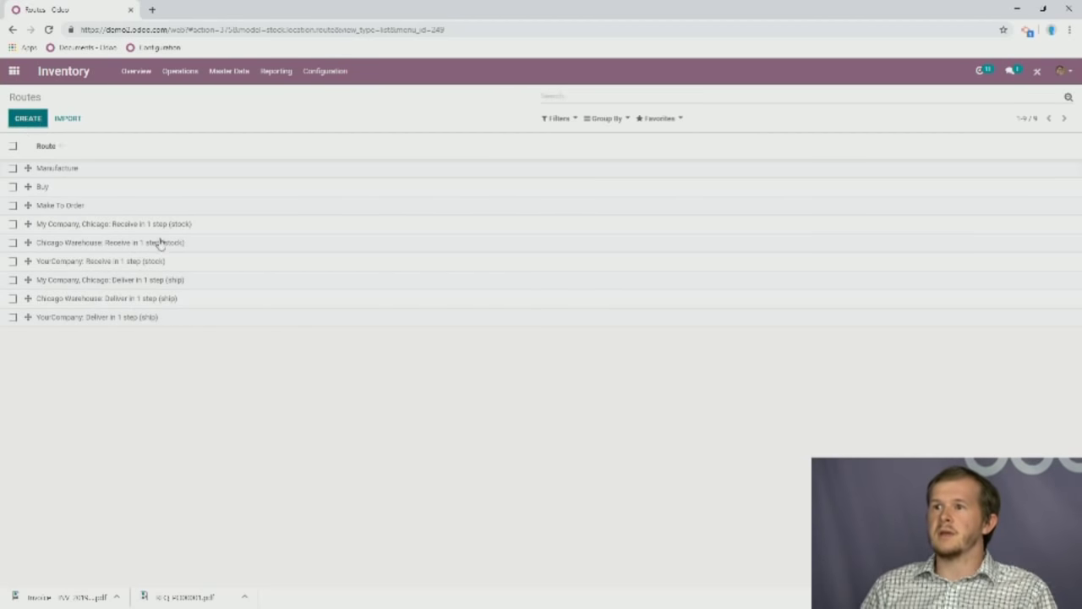
Name the new route 'Create a Product' and close the rule dialog without adding a rule.
click(310, 211)
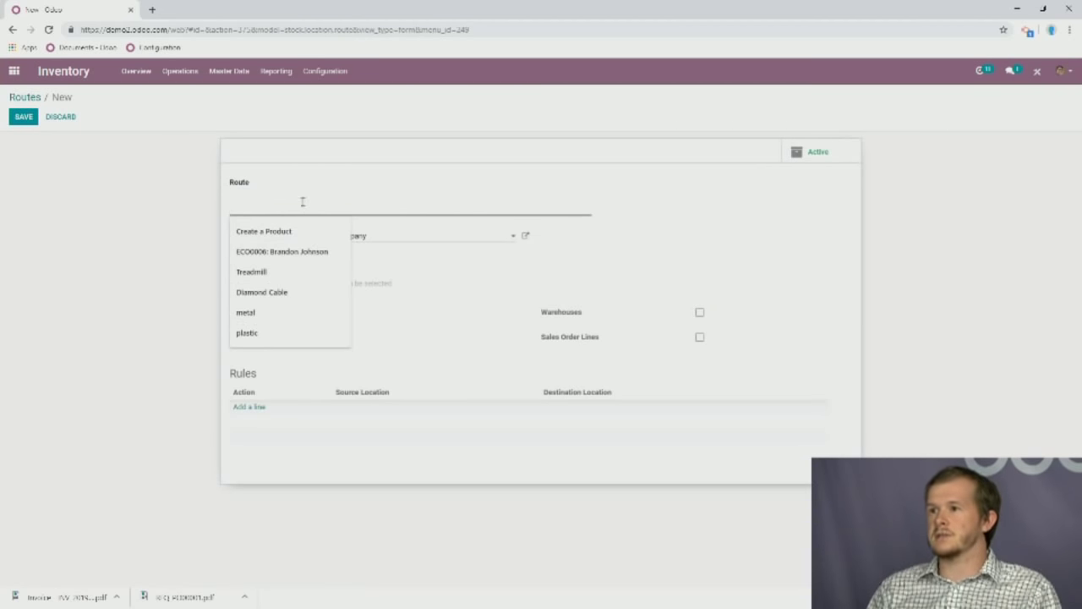
click(305, 230)
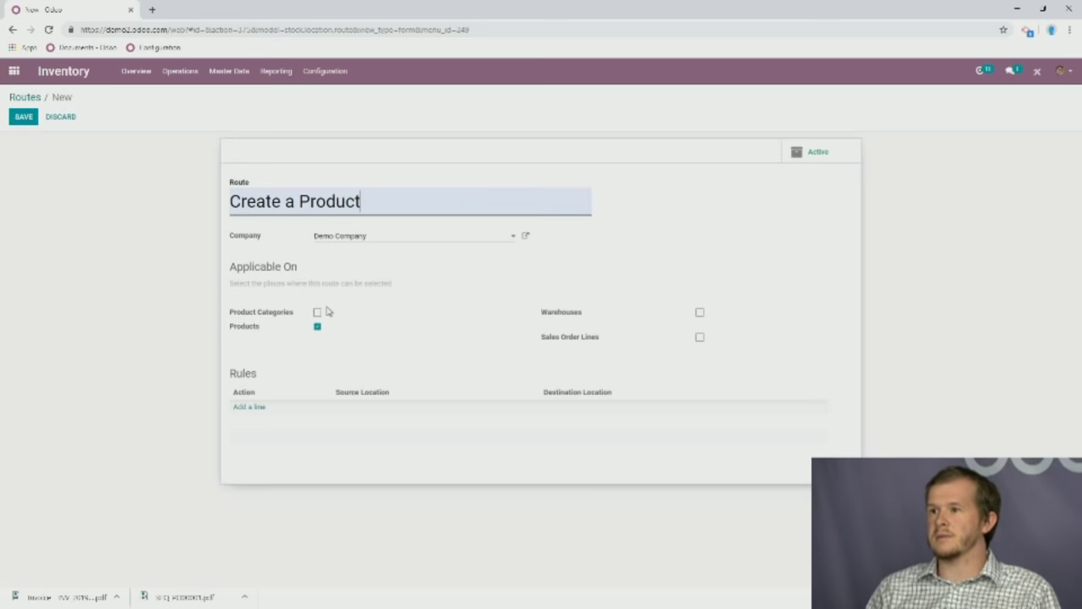
click(253, 410)
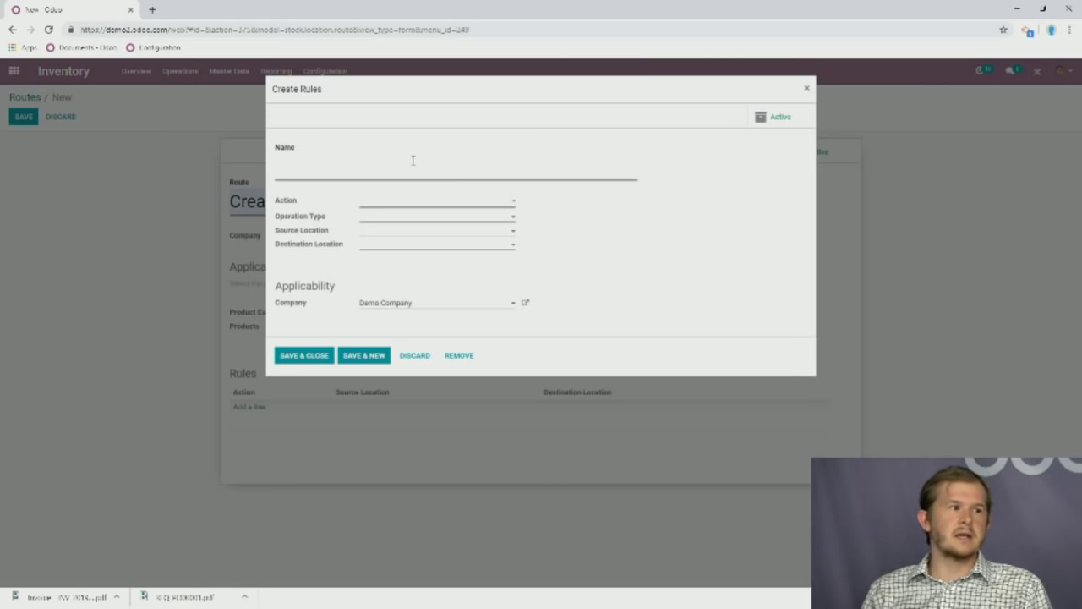
click(424, 159)
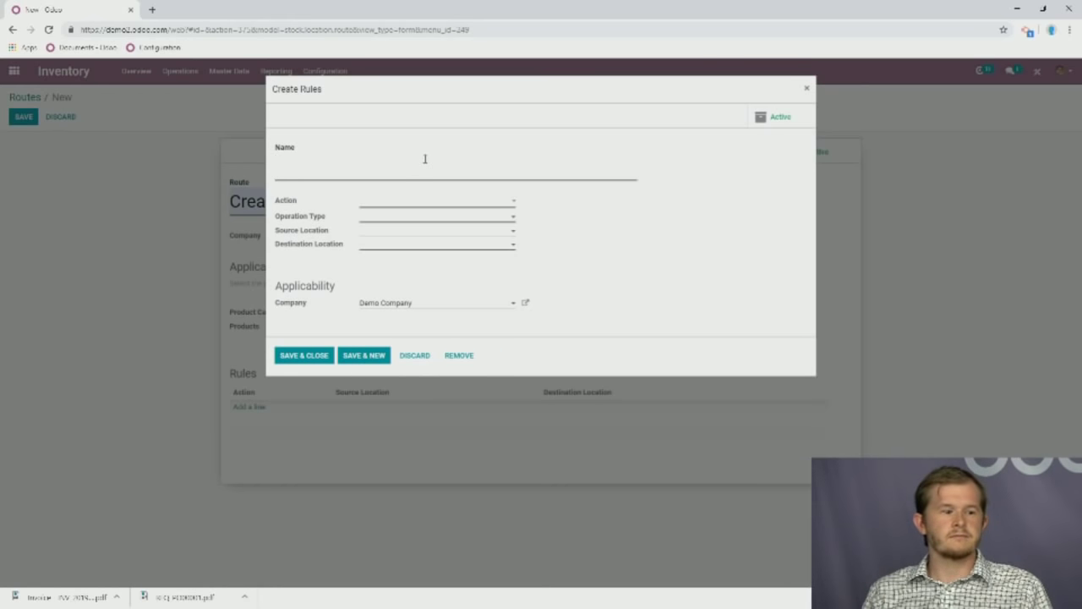
click(806, 89)
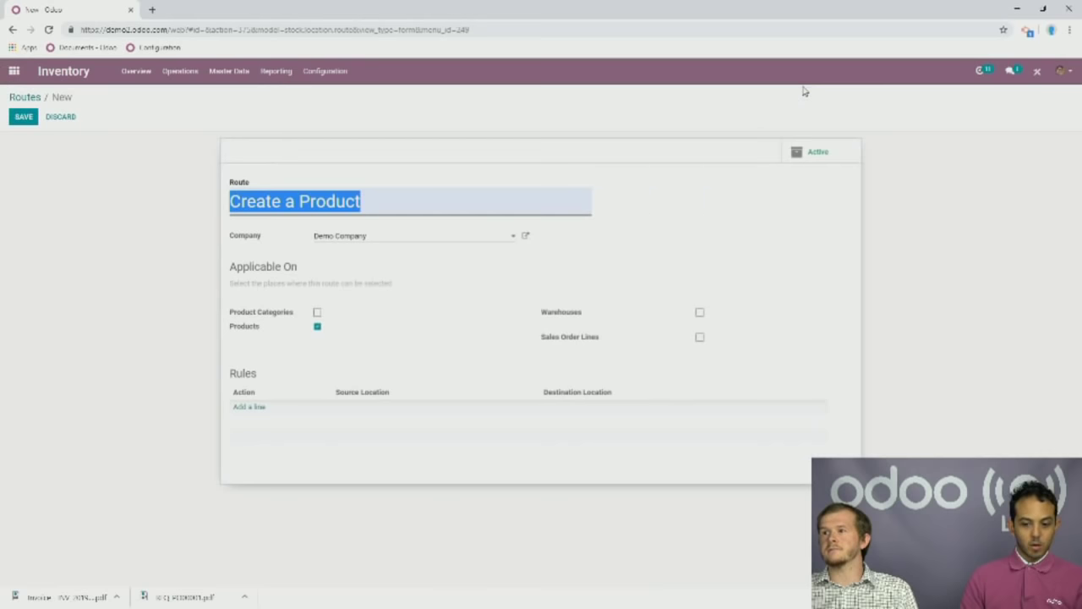
click(642, 138)
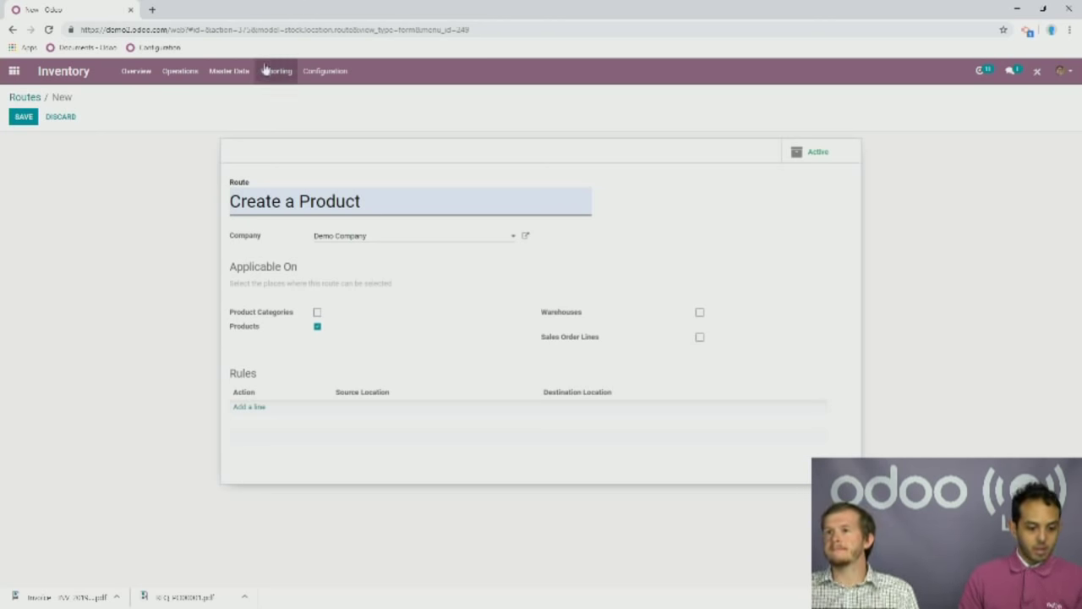
Discard the unsaved route and go back to the apps home screen.
click(308, 71)
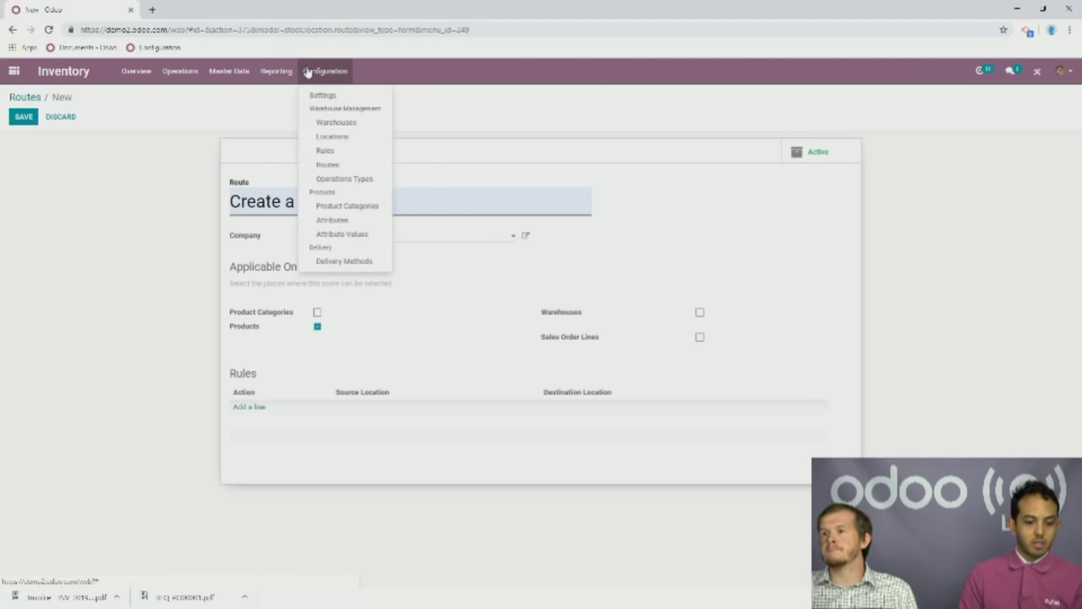
mouse_move(268, 74)
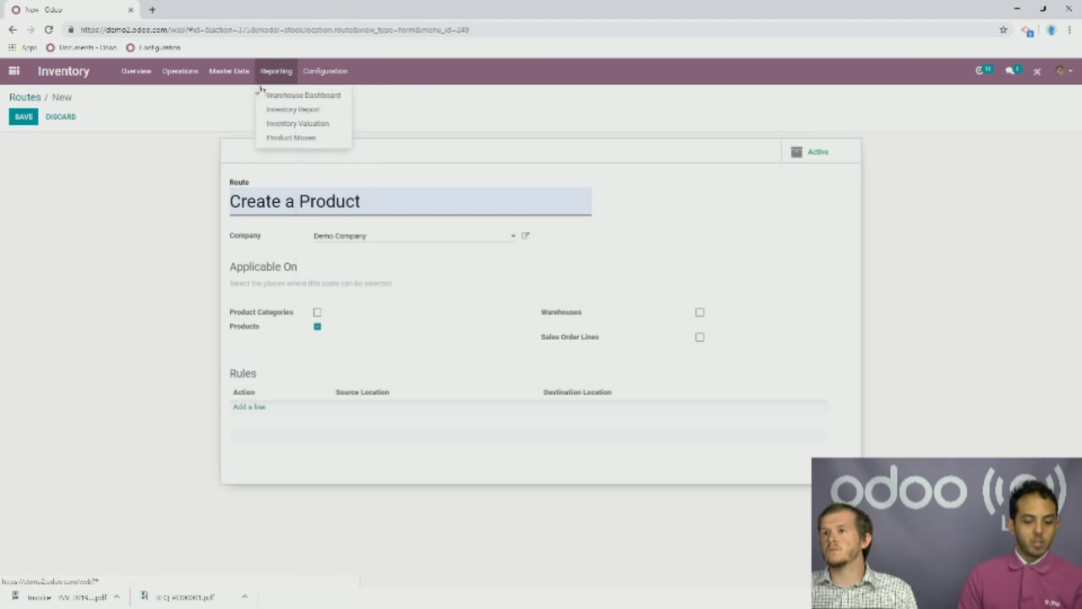
click(206, 107)
click(15, 74)
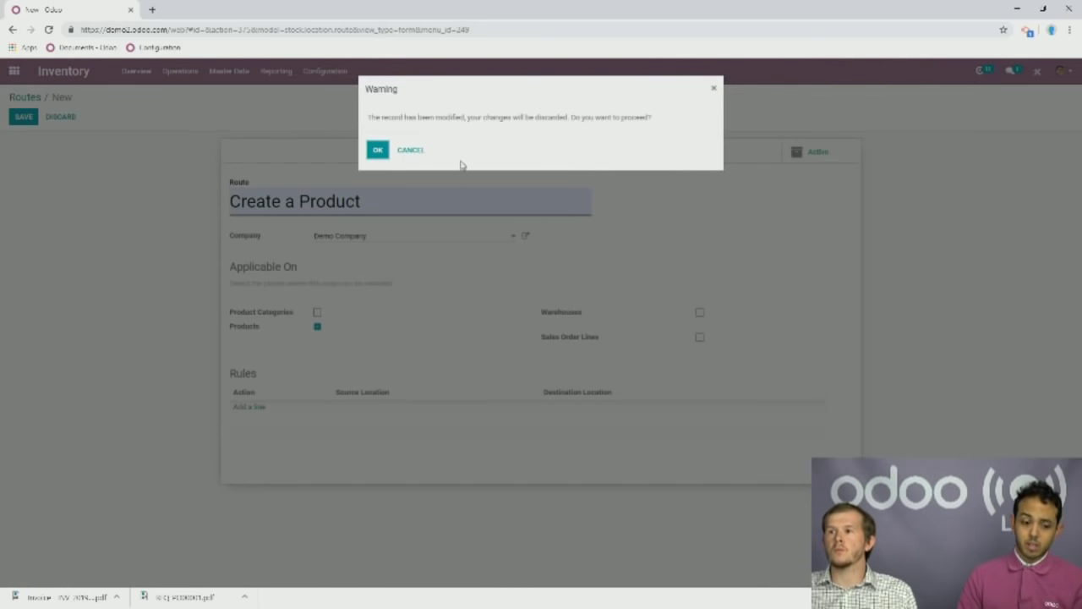
click(378, 150)
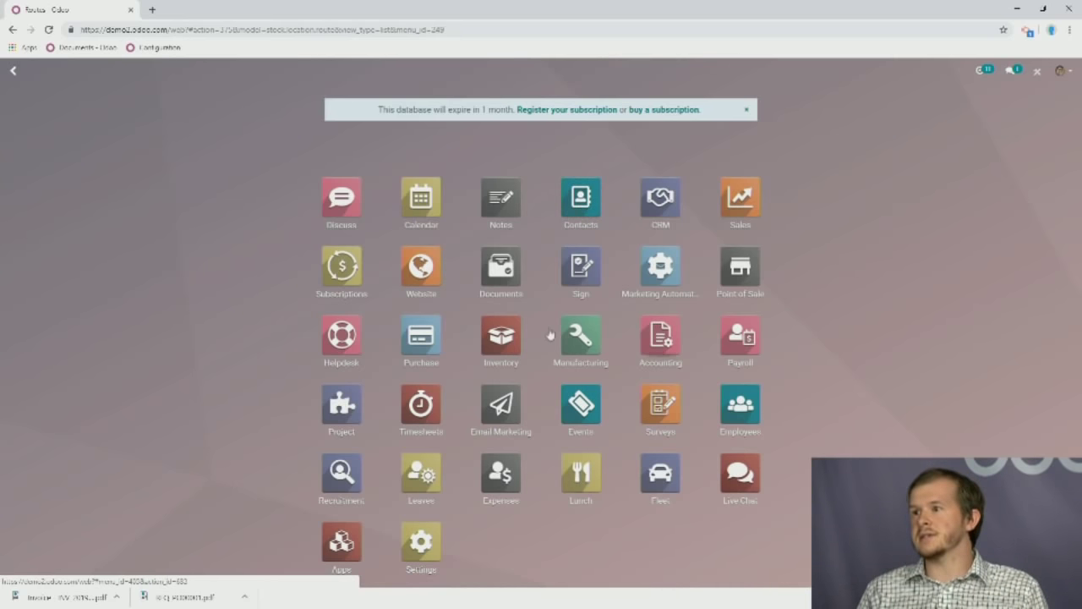
Enable Units of Measure under Products in Inventory Settings and save.
click(501, 336)
click(343, 72)
click(337, 96)
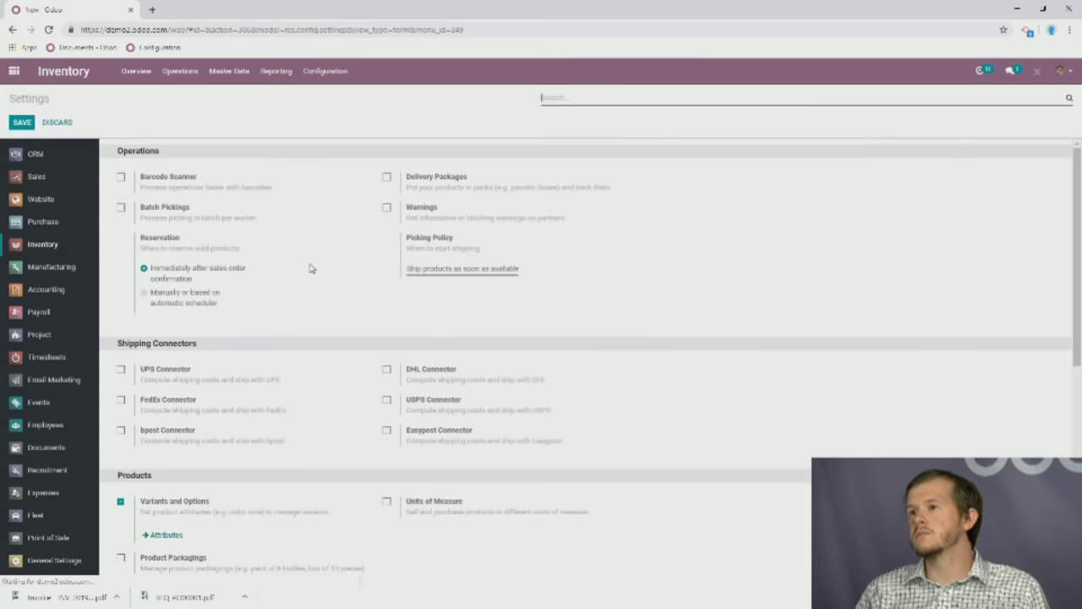
scroll(279, 310, down, 2)
drag(386, 330, 389, 338)
click(389, 337)
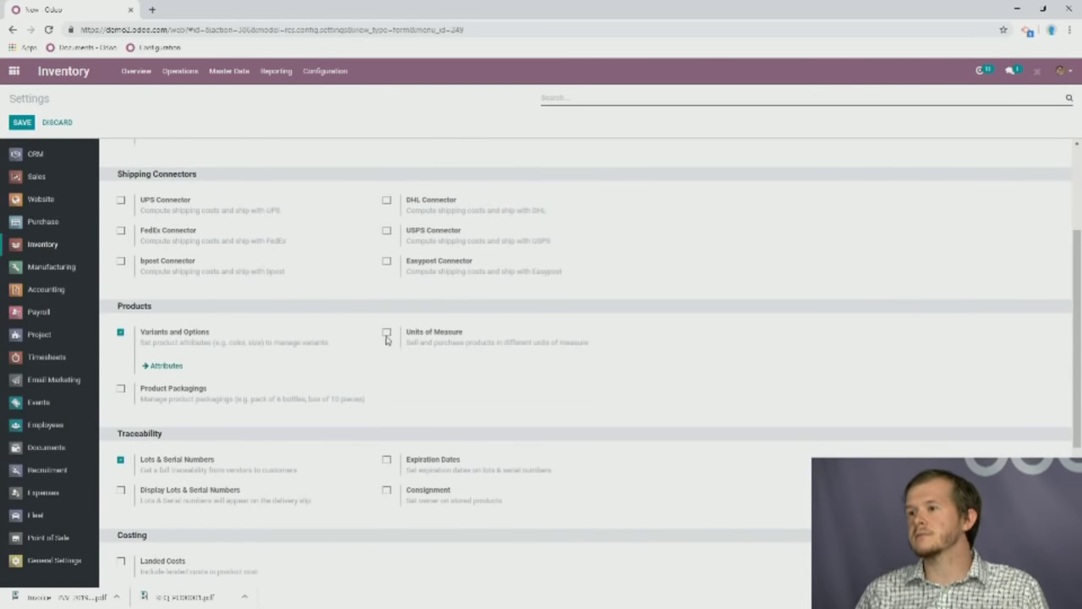
click(387, 334)
click(24, 123)
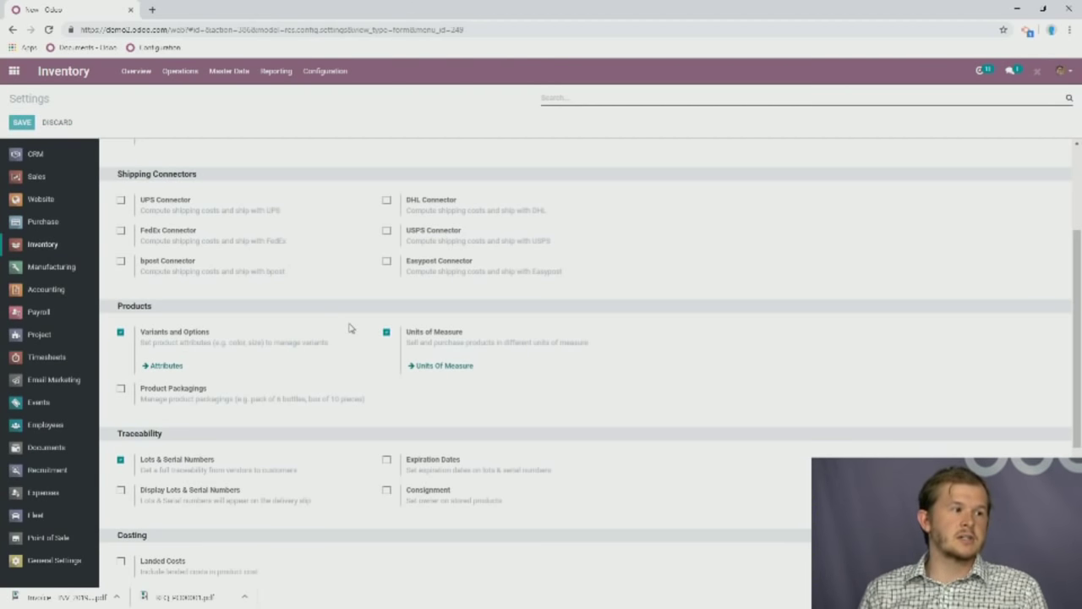
key(alt+s)
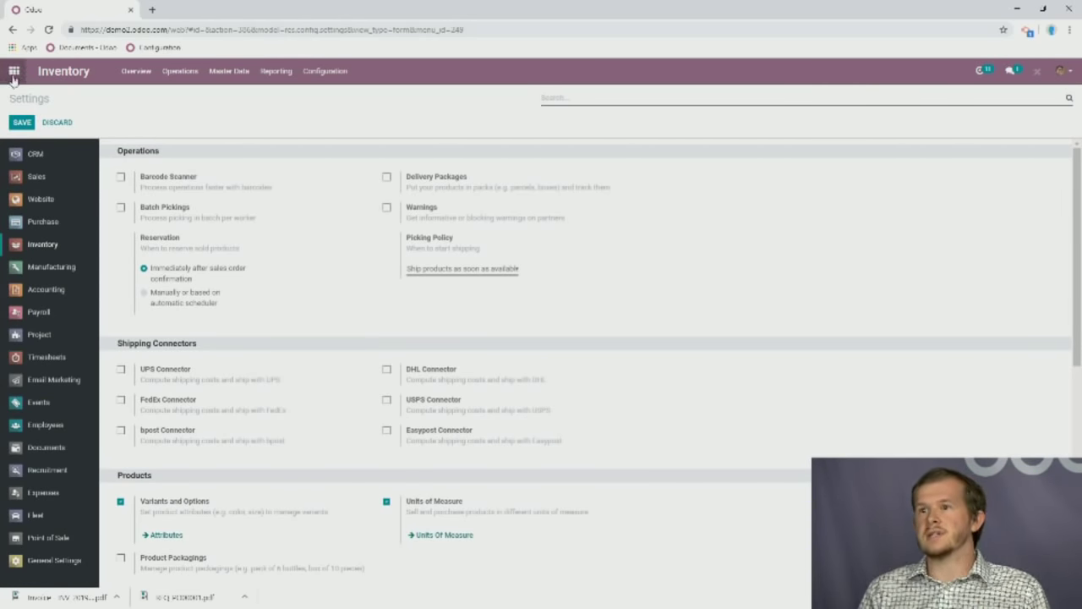
Go from the apps screen to the Inventory > Master Data > Products list.
click(14, 76)
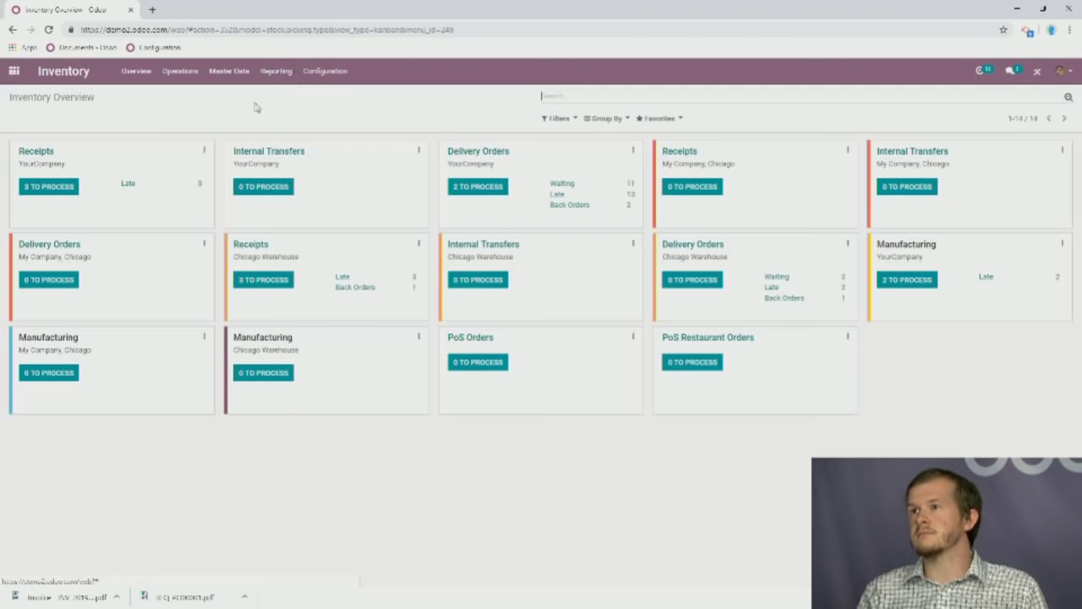
click(222, 72)
click(247, 107)
click(237, 78)
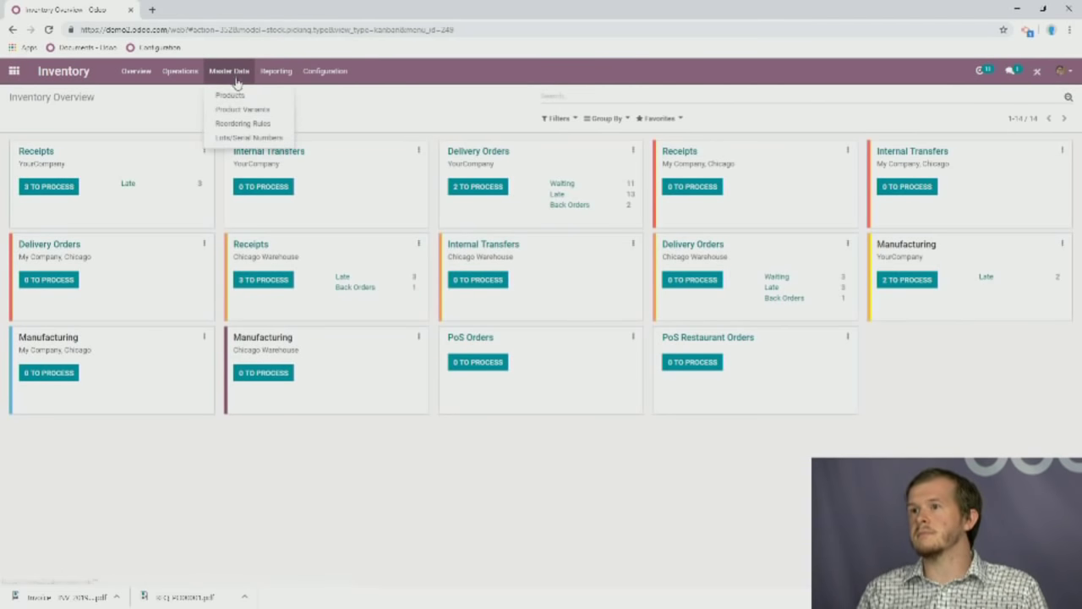
click(235, 98)
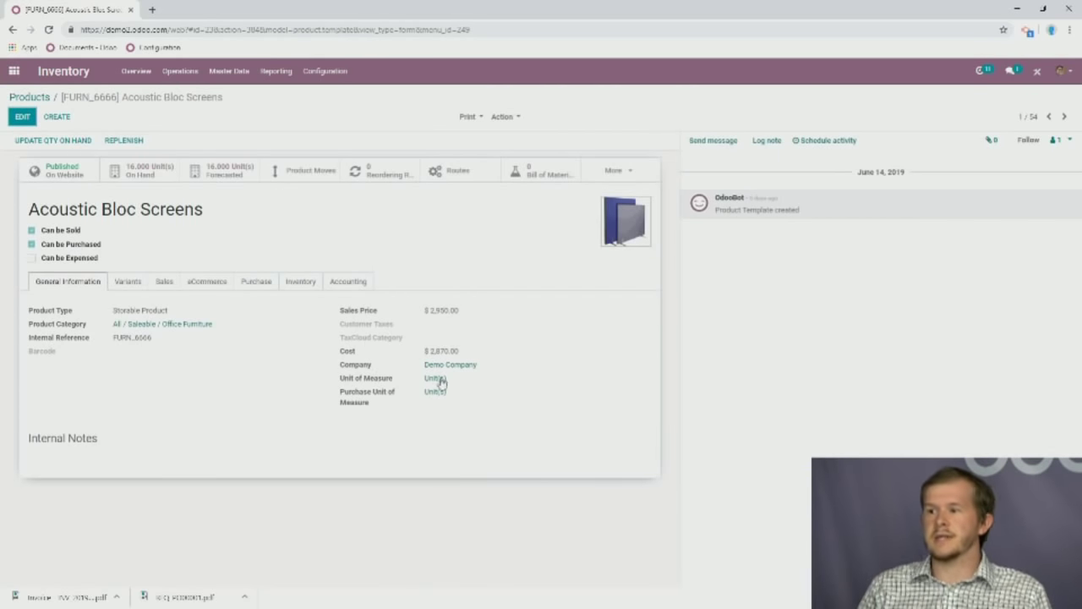
Edit Acoustic Bloc Screens and check its unit of measure list, leaving Unit(s) selected.
click(23, 116)
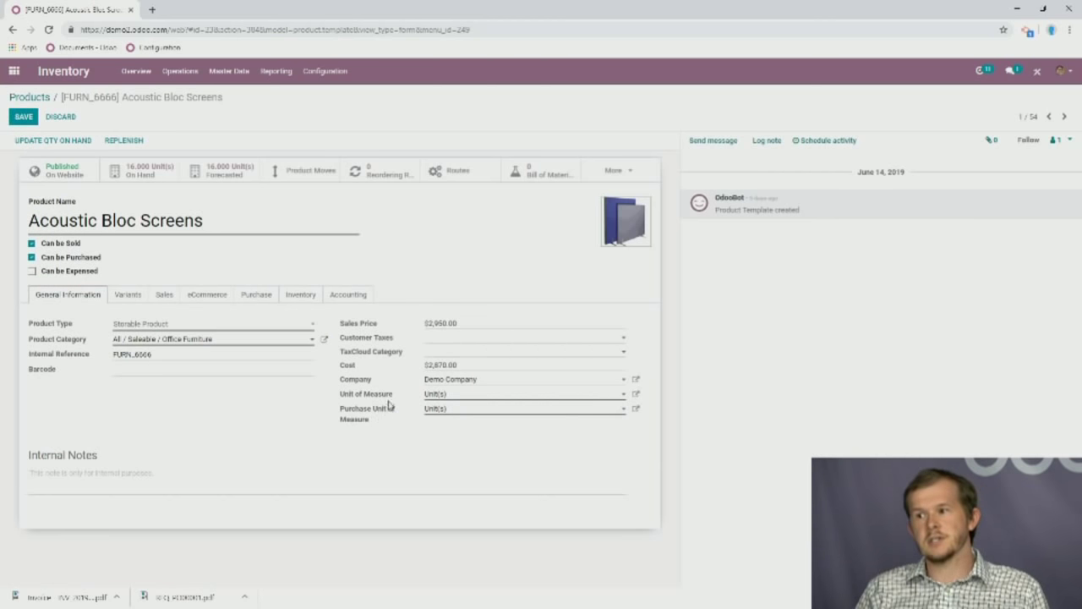
click(471, 398)
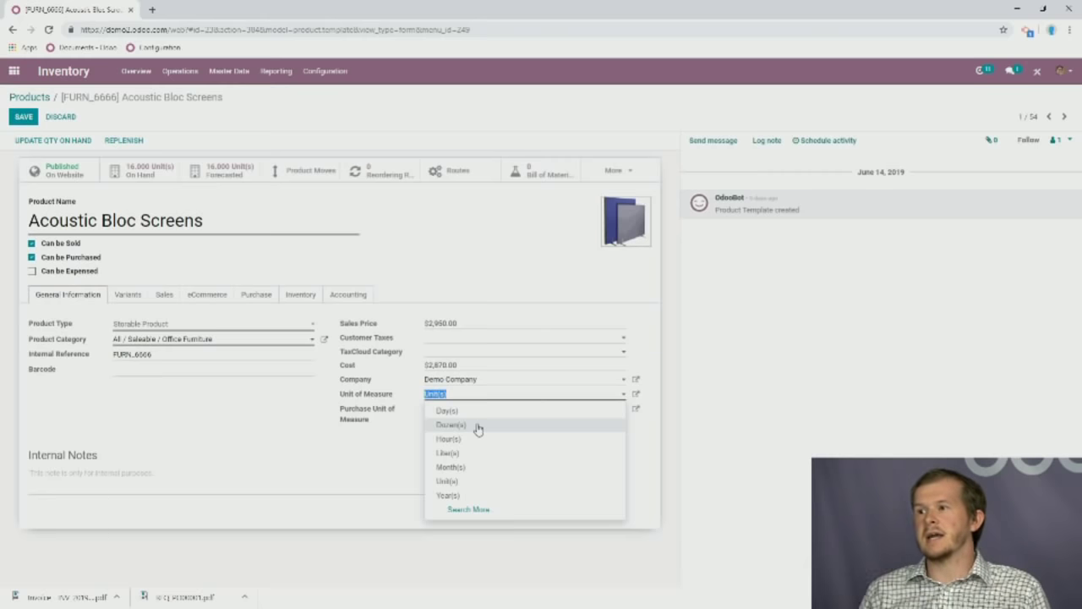
click(504, 264)
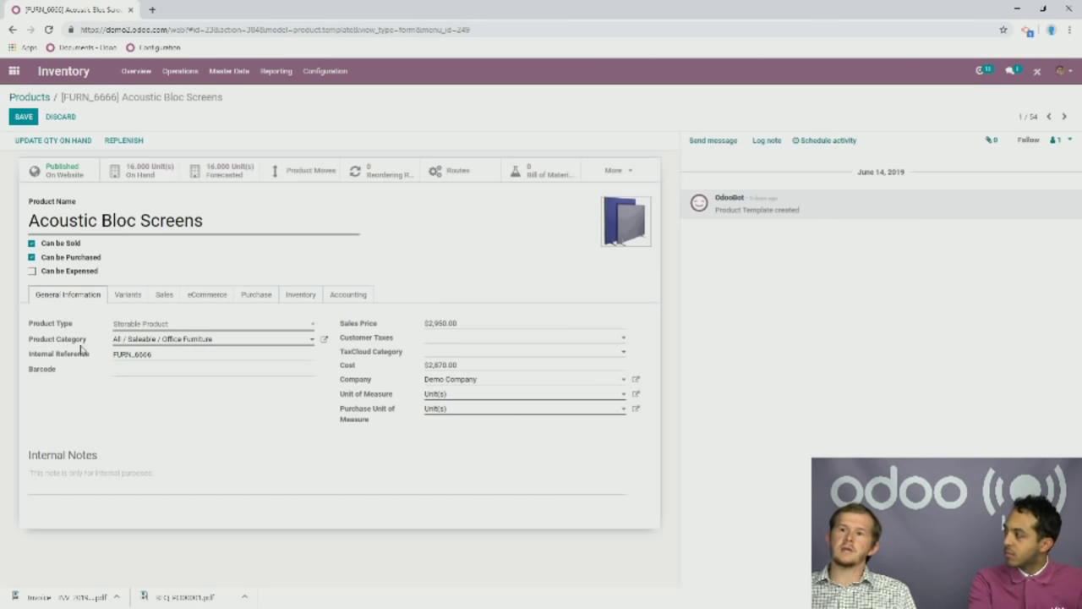
click(141, 369)
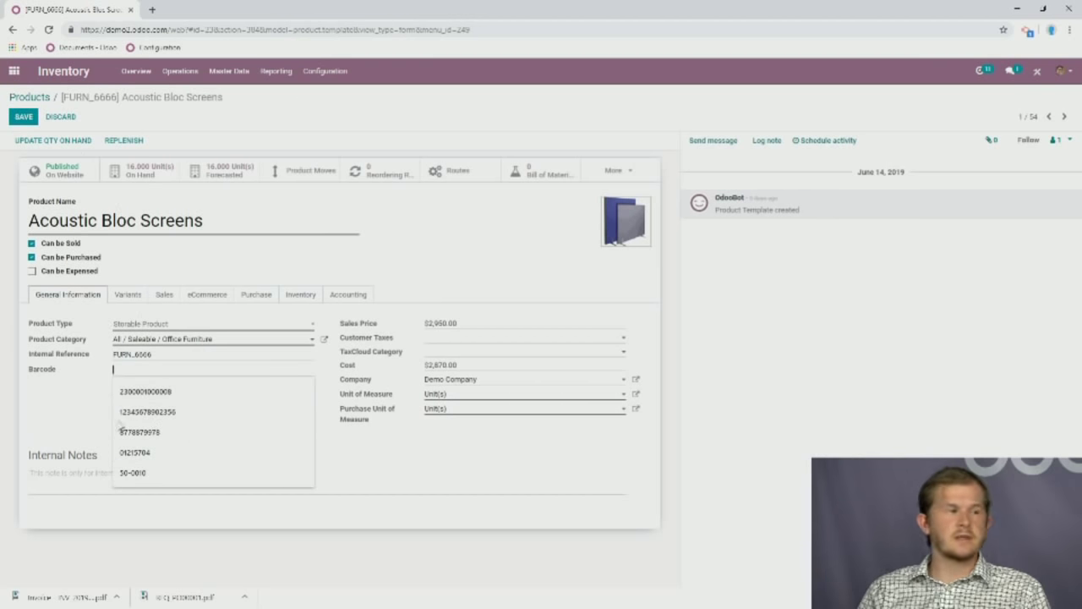
click(338, 259)
click(128, 296)
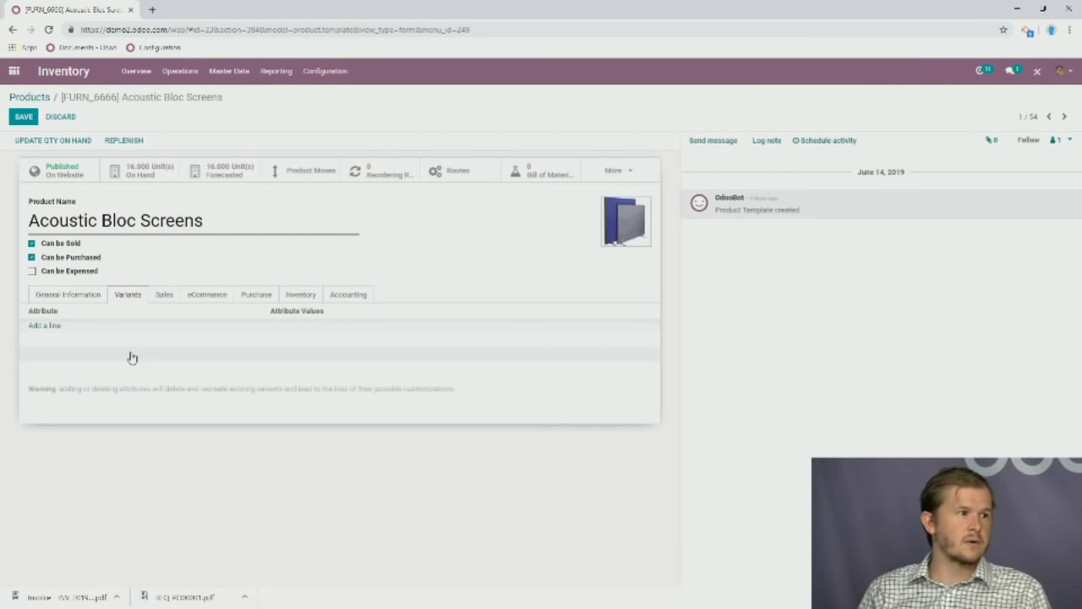
click(60, 301)
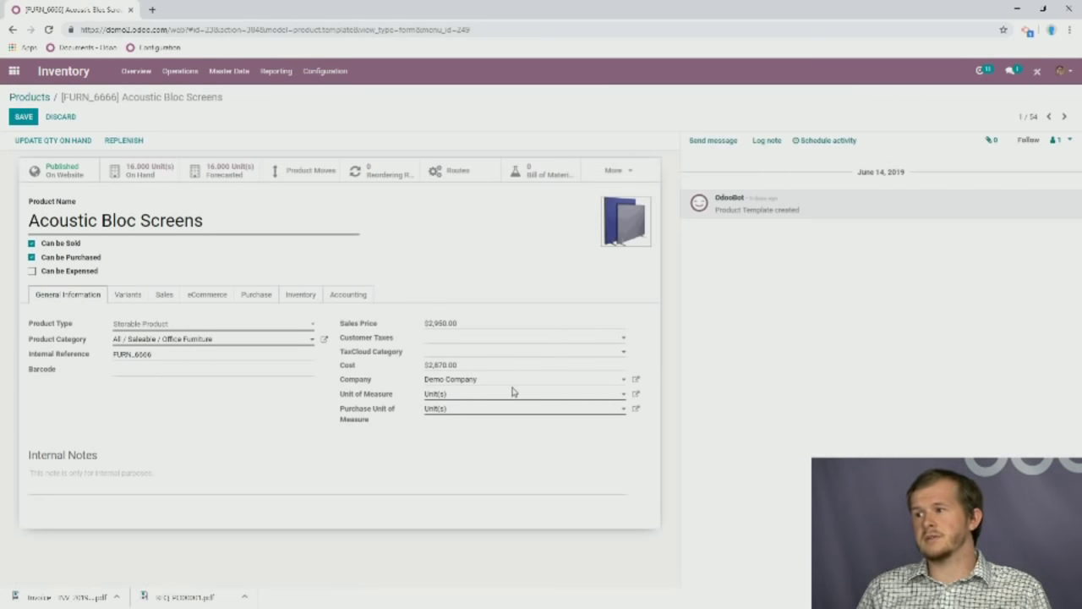
click(637, 395)
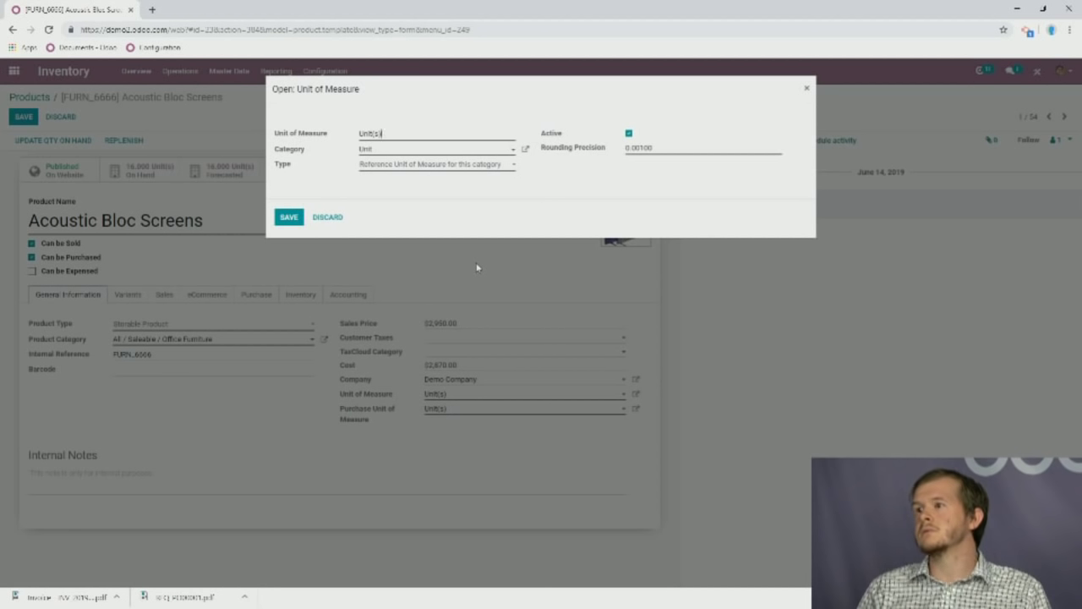
click(806, 88)
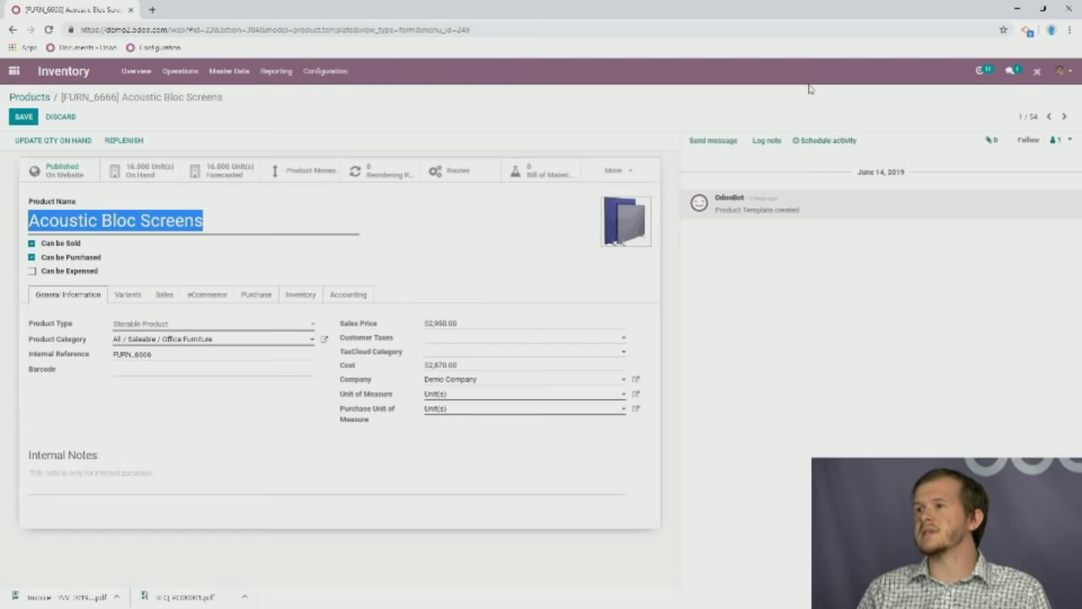